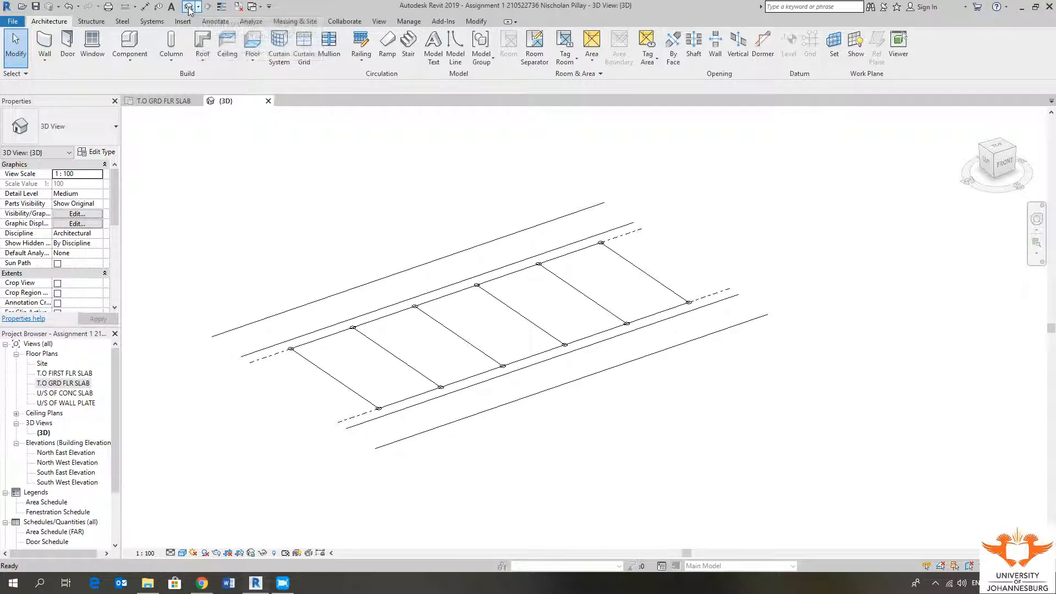
Step: Examine the site layout lines in the 3D view from several angles, including isometric, back and top orientations
shift+middle_drag(486, 323, 481, 353)
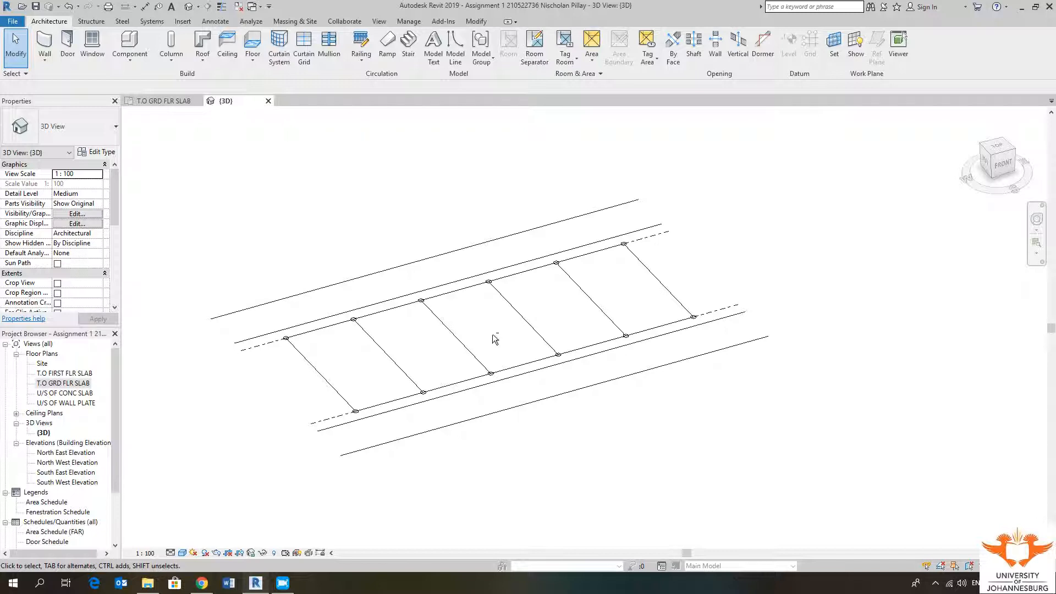
shift+middle_drag(500, 345, 309, 342)
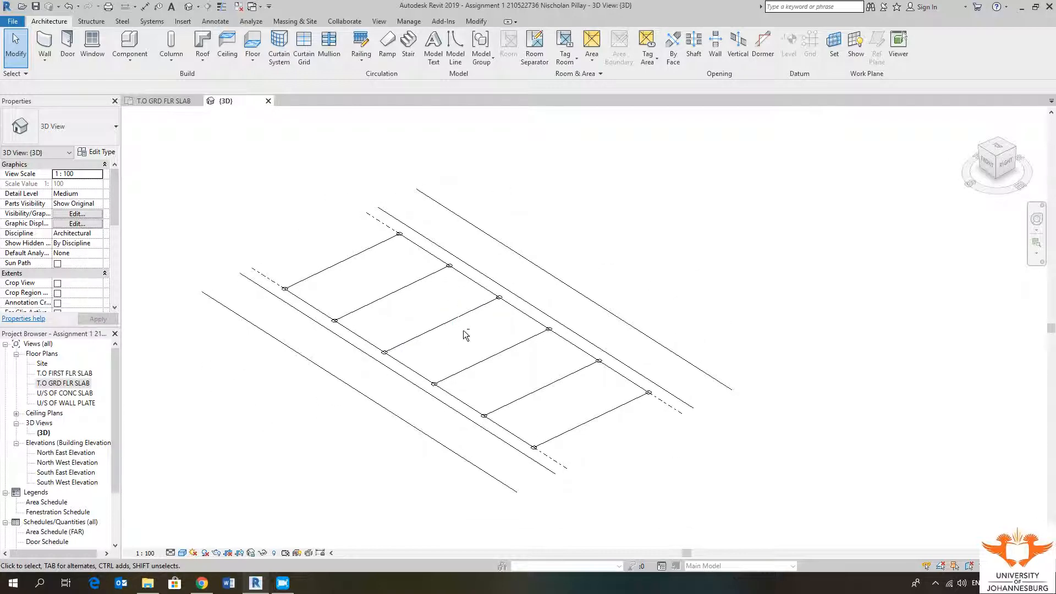
shift+middle_drag(463, 330, 761, 358)
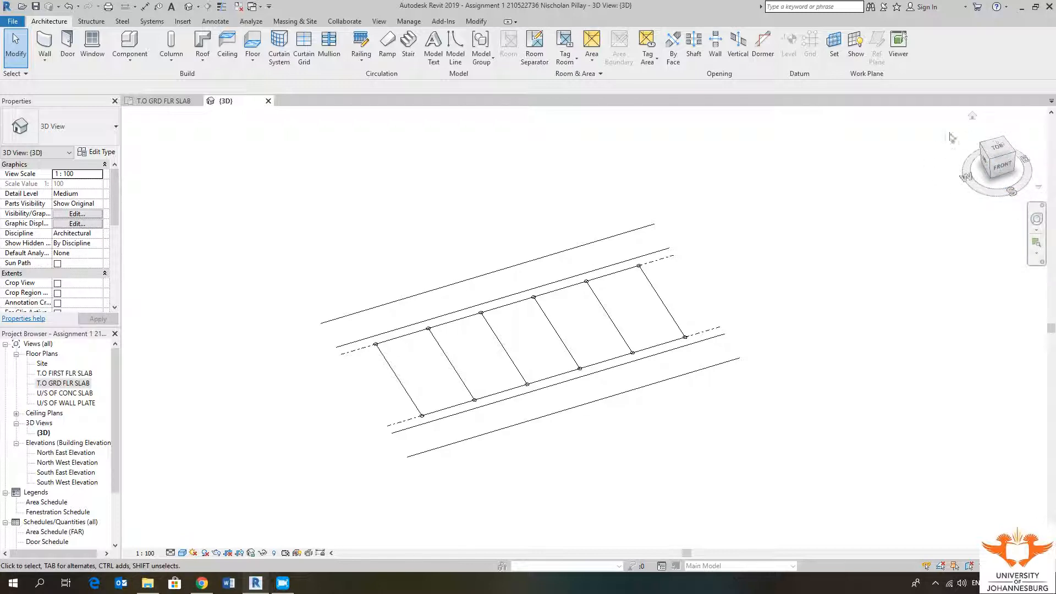
click(1001, 151)
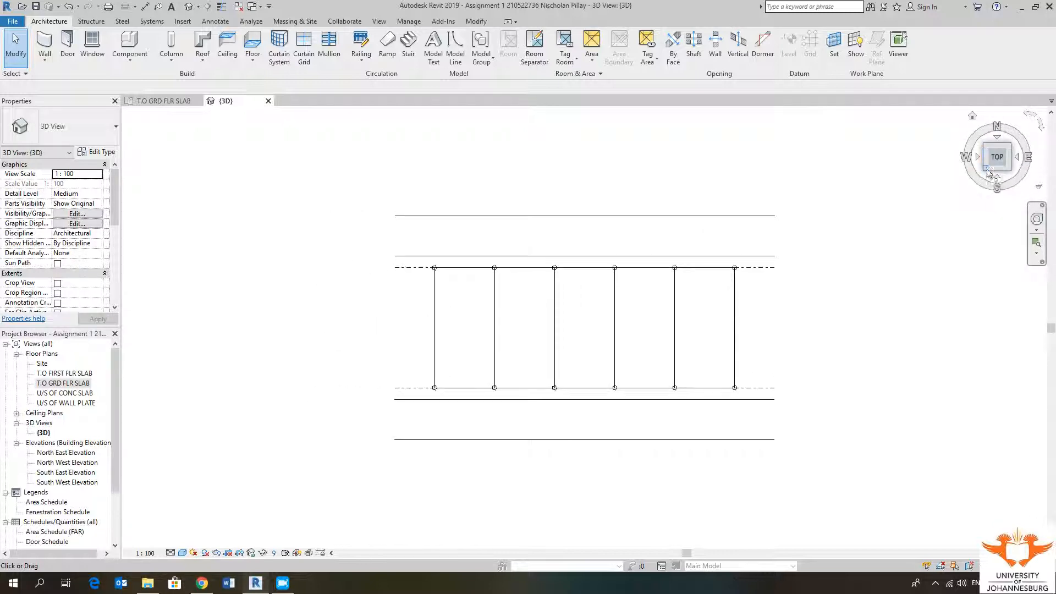
click(986, 169)
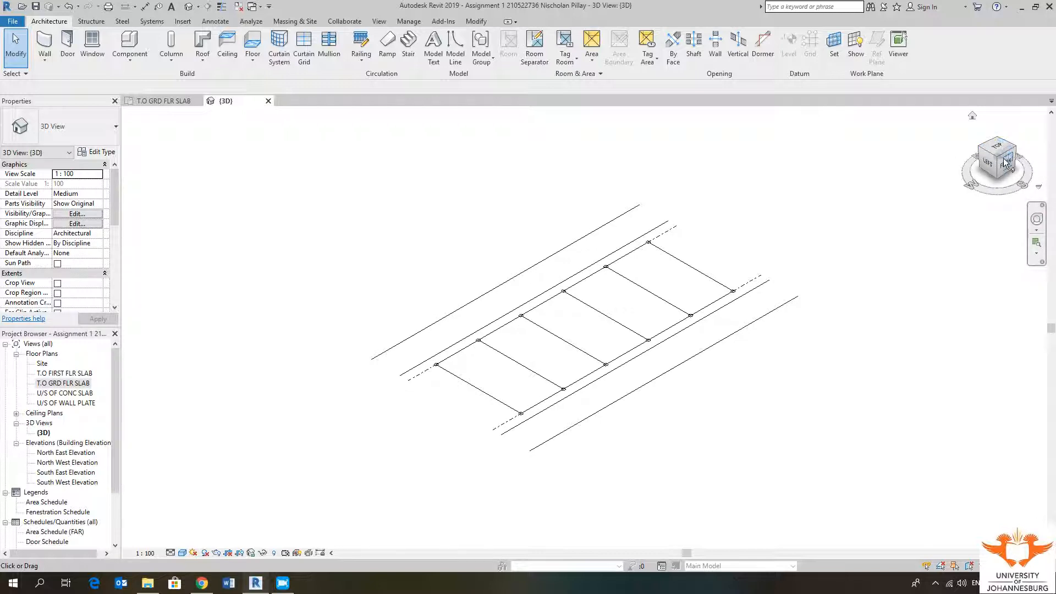
click(996, 172)
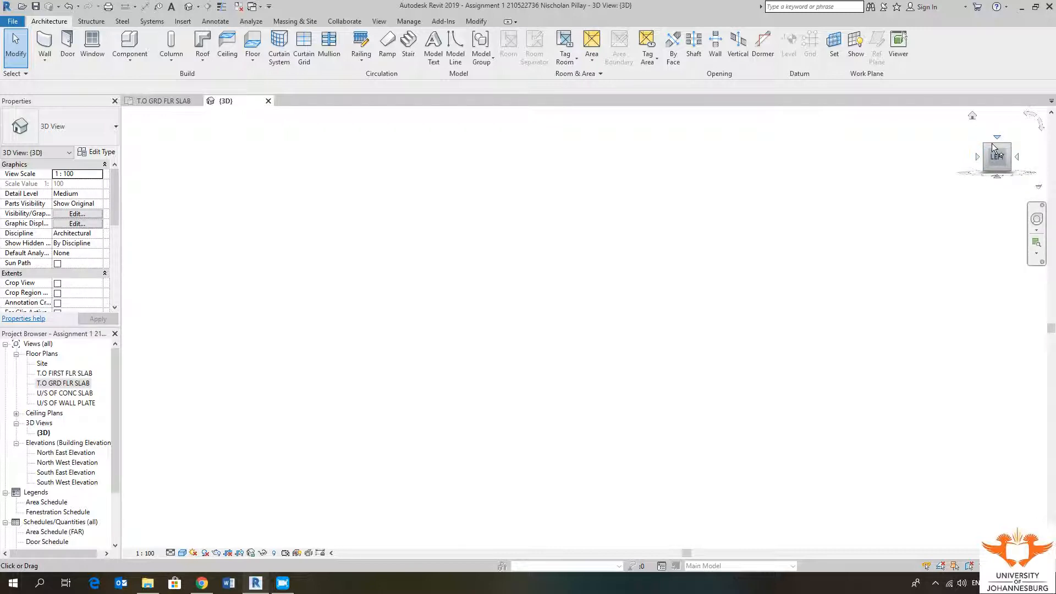
click(998, 137)
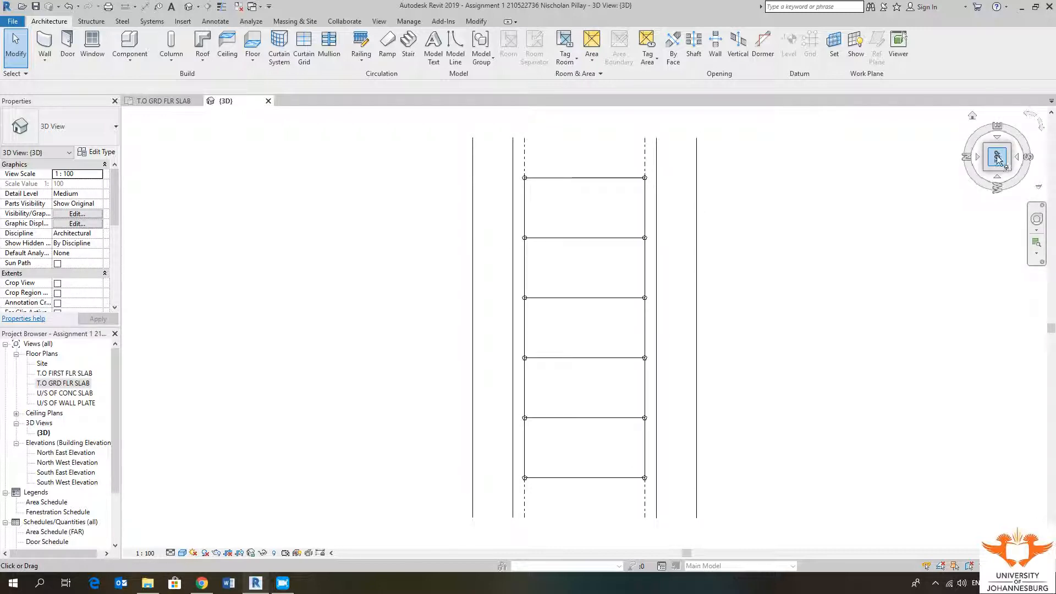
click(980, 155)
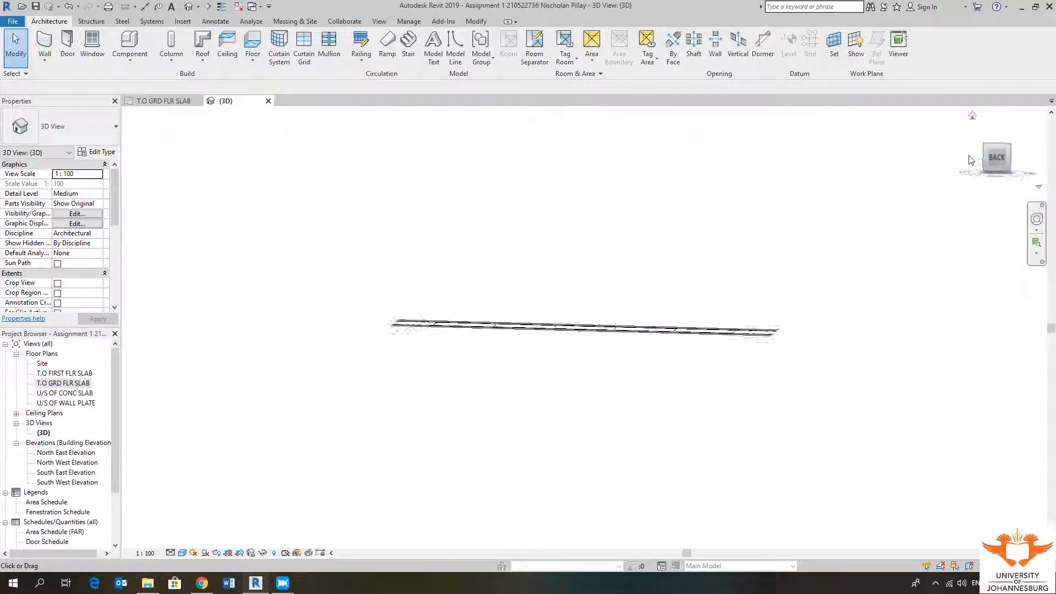
click(998, 139)
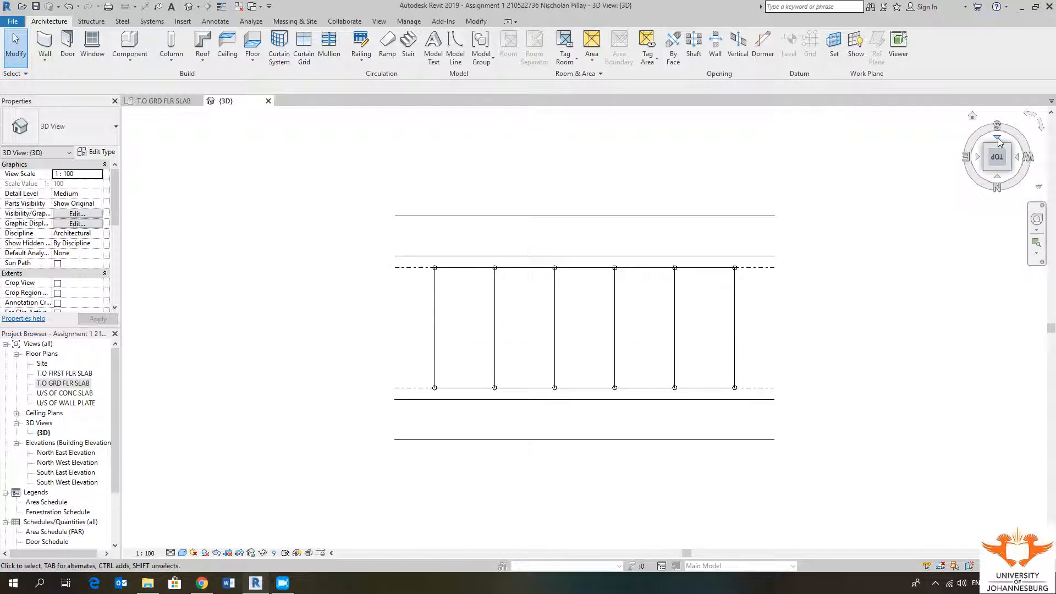
click(997, 132)
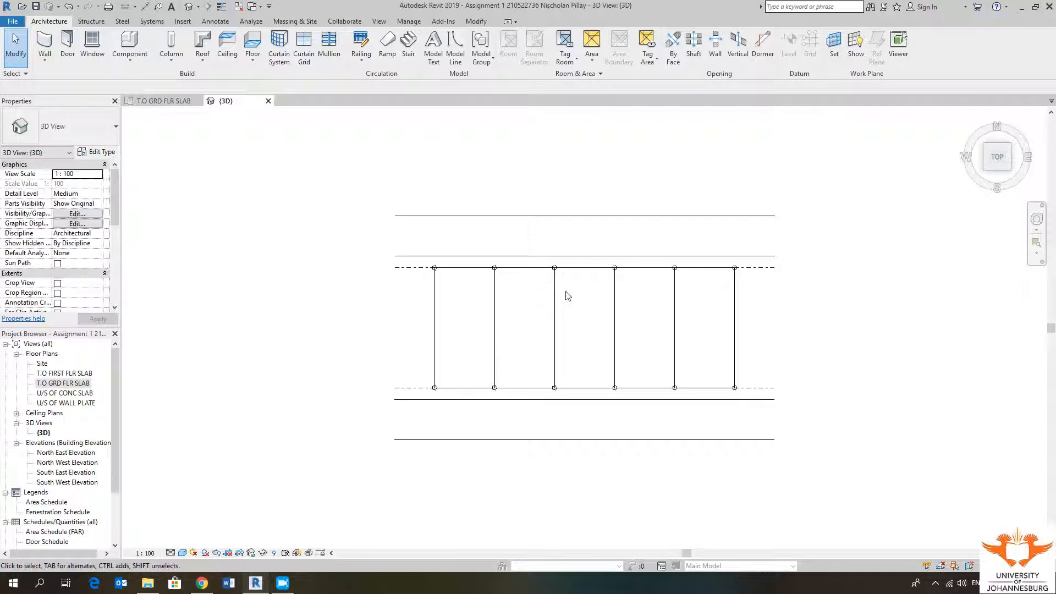
middle_drag(566, 294, 514, 302)
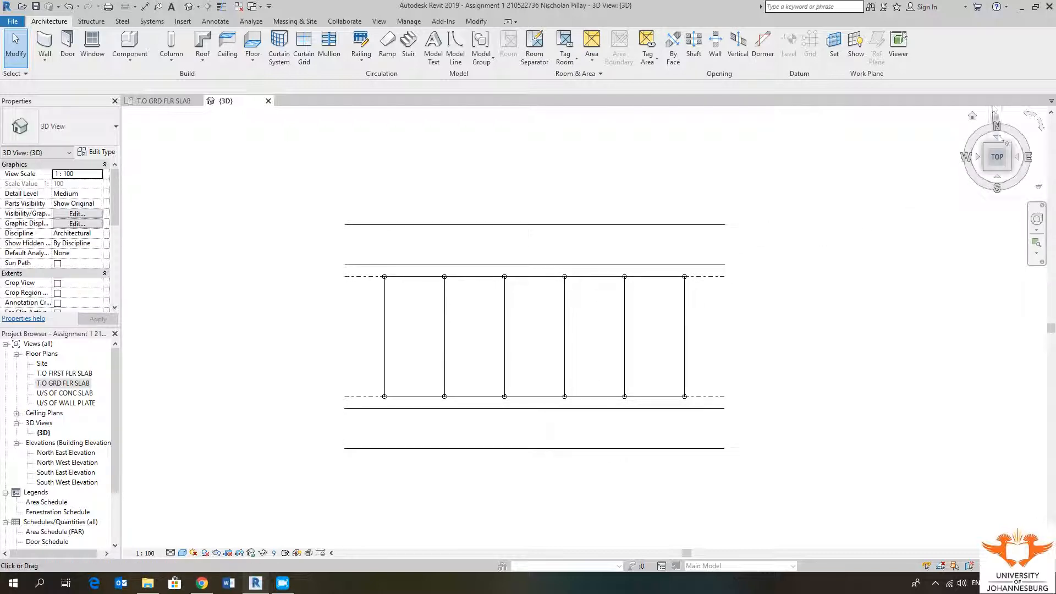
Step: Set the 3D view to the Top orientation and frame the whole site layout
click(987, 170)
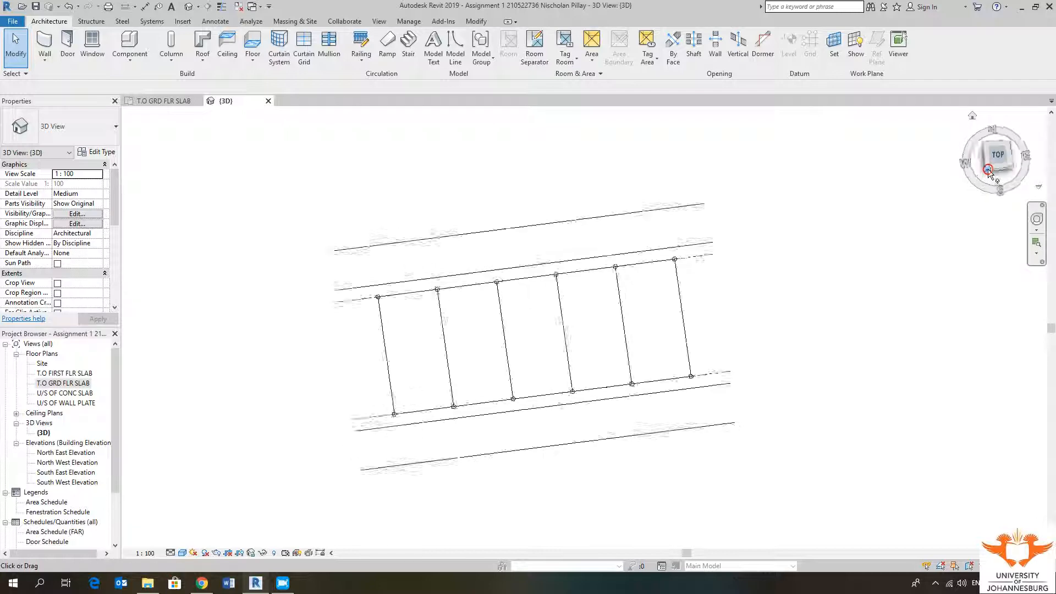
click(1000, 154)
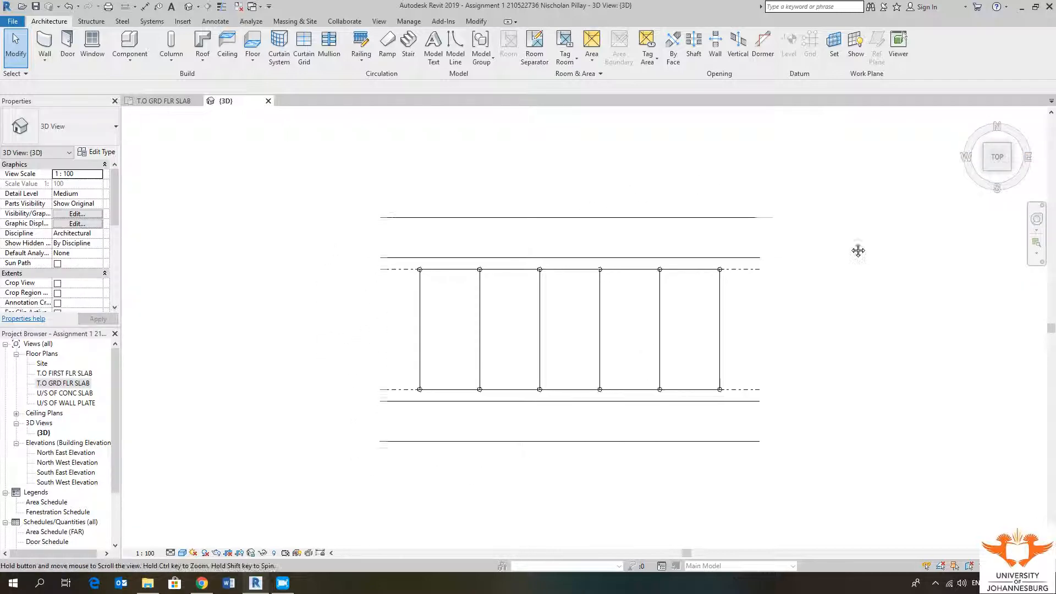
click(998, 159)
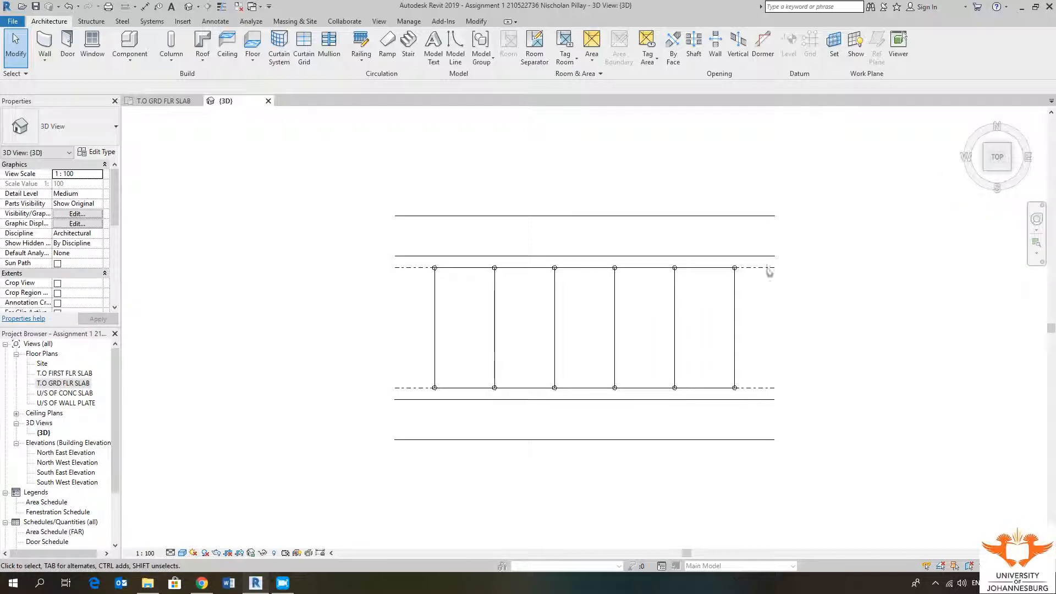
middle_drag(593, 300, 519, 299)
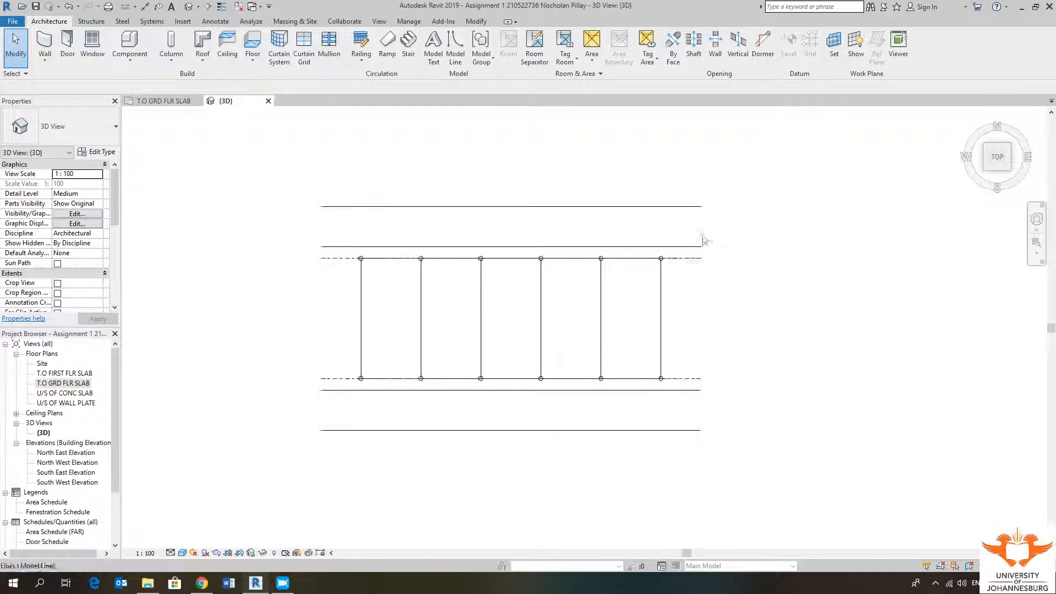
click(998, 159)
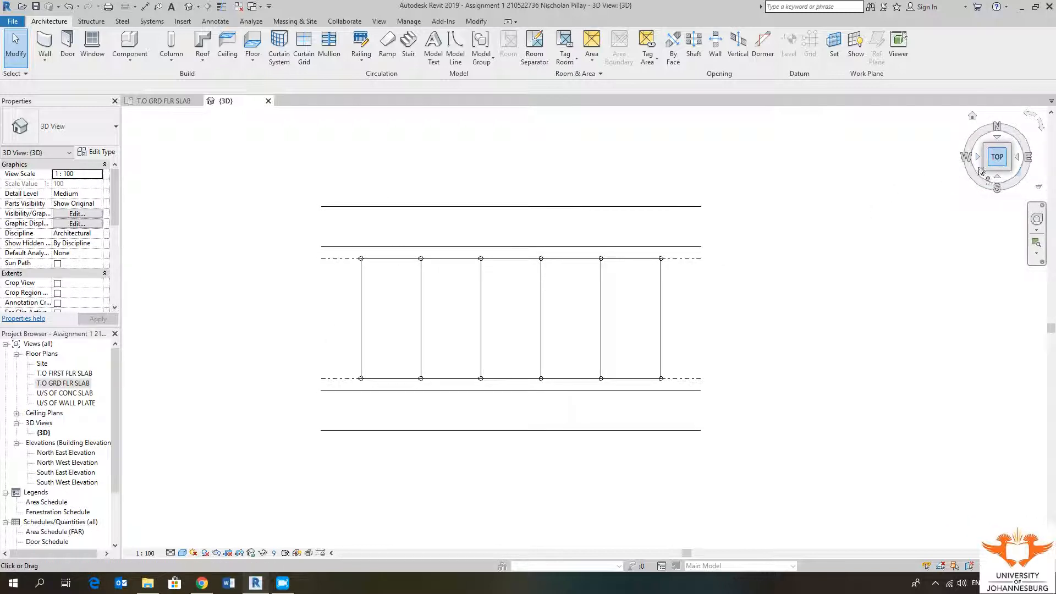
middle_drag(638, 309, 566, 309)
scroll(556, 290, up, 2)
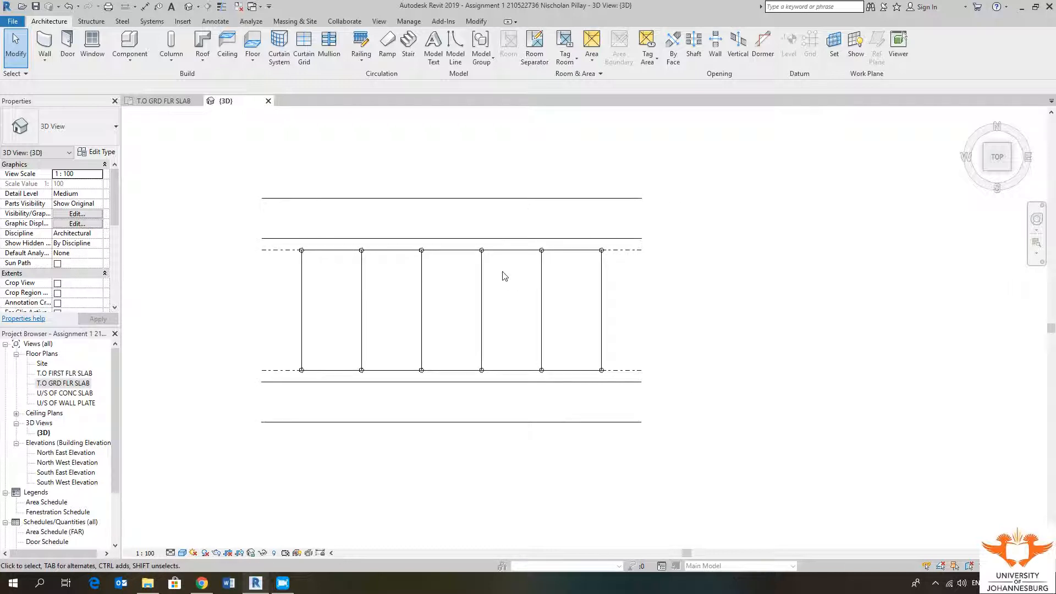
scroll(403, 288, up, 1)
scroll(402, 286, up, 2)
scroll(402, 287, down, 3)
middle_drag(408, 294, 420, 297)
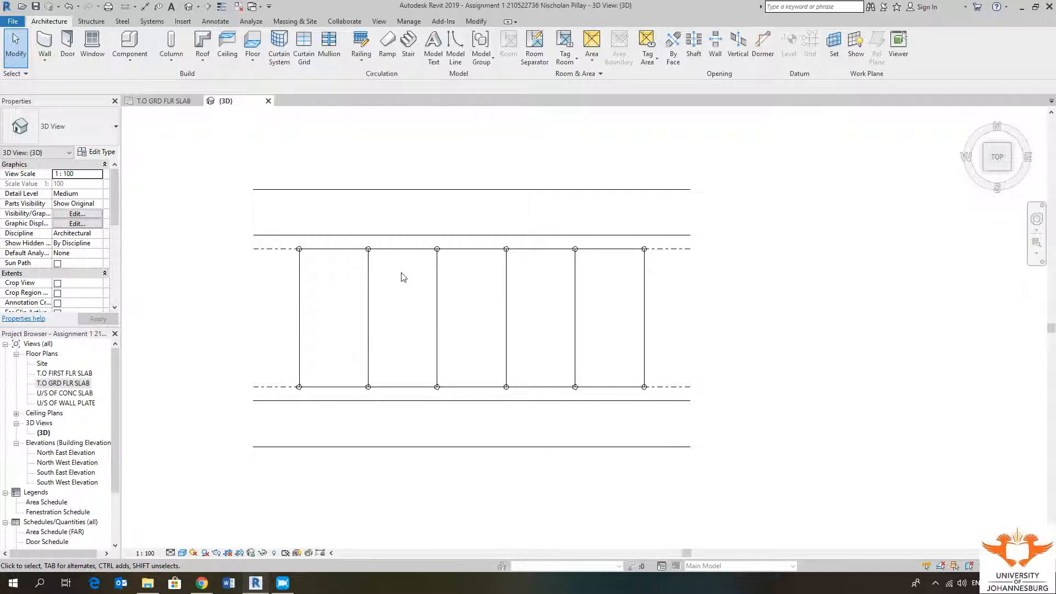
middle_drag(402, 276, 415, 283)
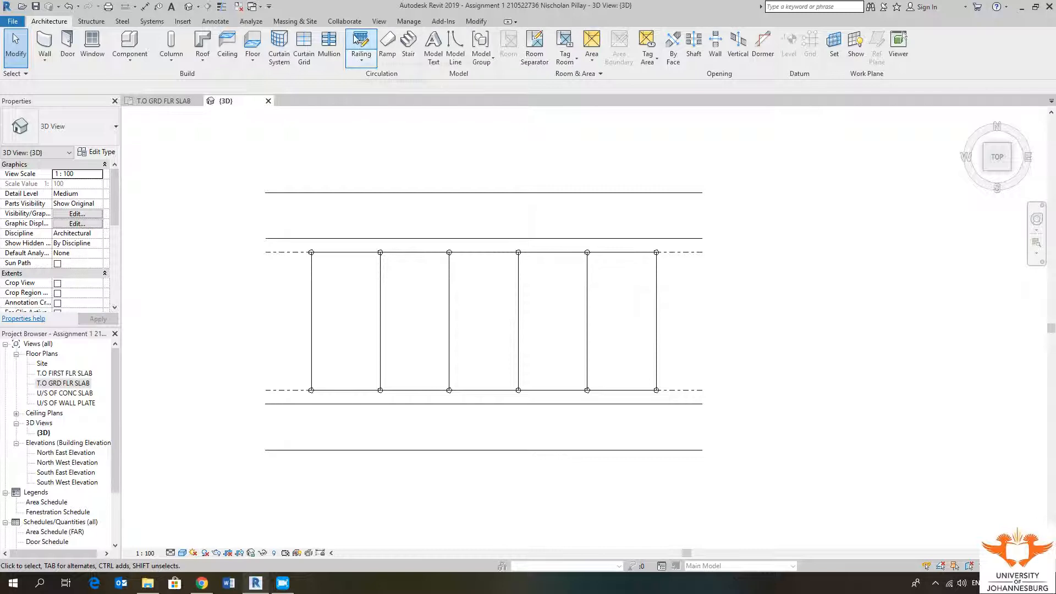
click(303, 22)
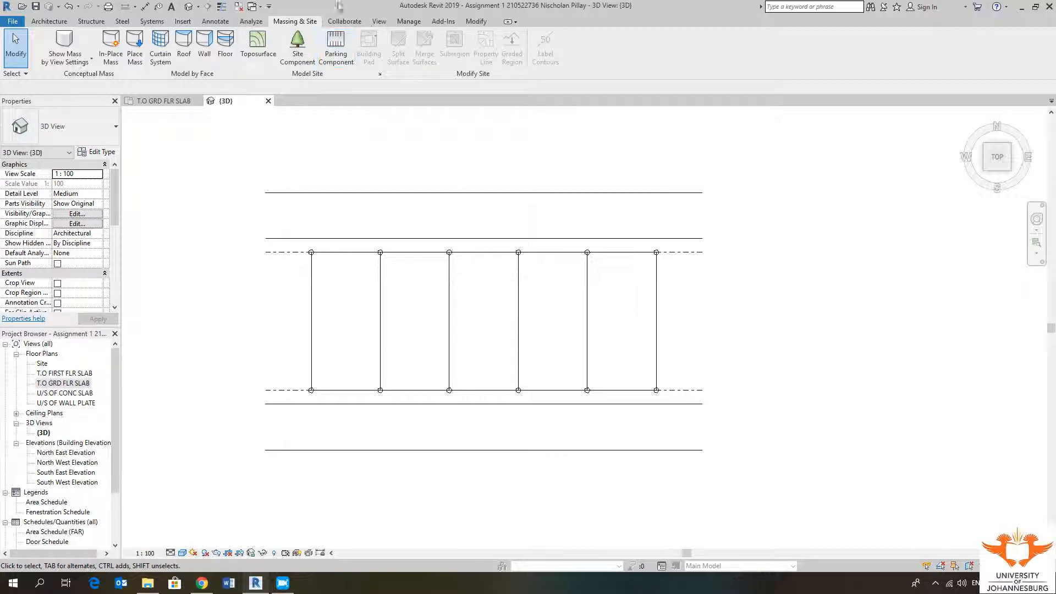
click(263, 44)
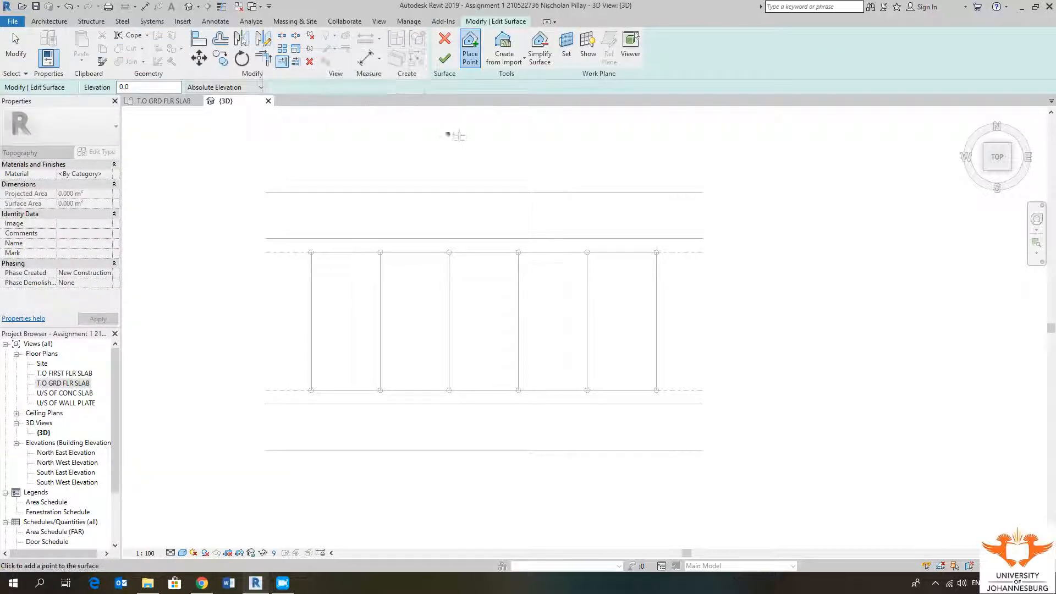
middle_drag(455, 162, 449, 167)
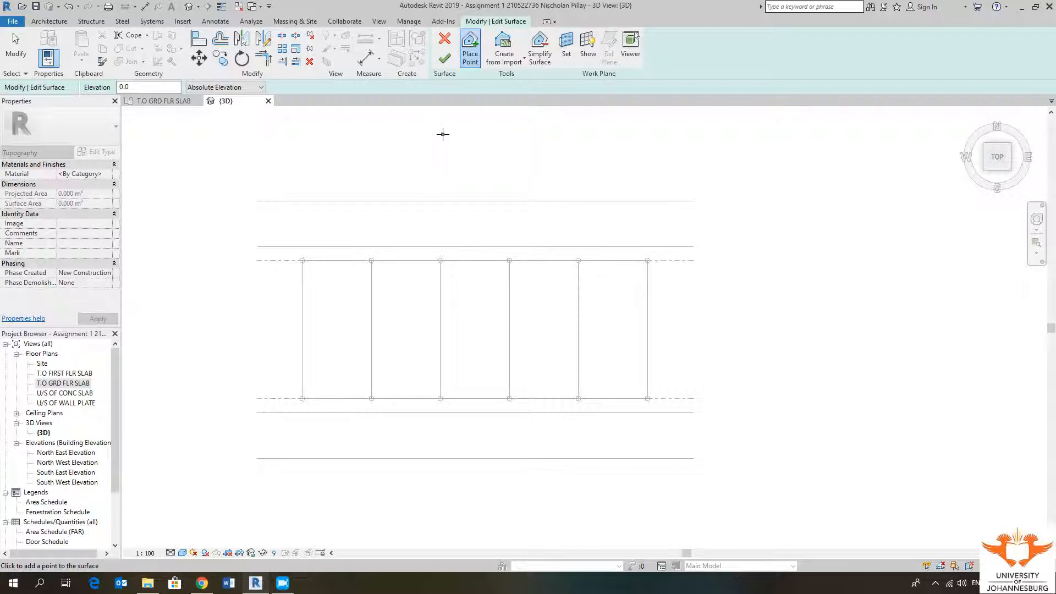
middle_drag(436, 156, 450, 163)
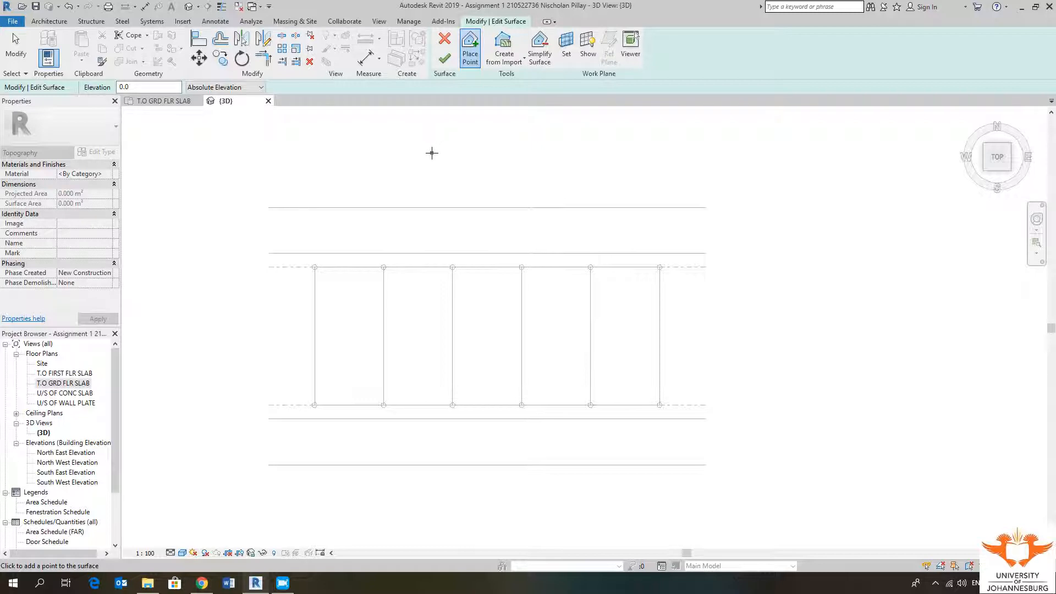
middle_drag(427, 174, 419, 180)
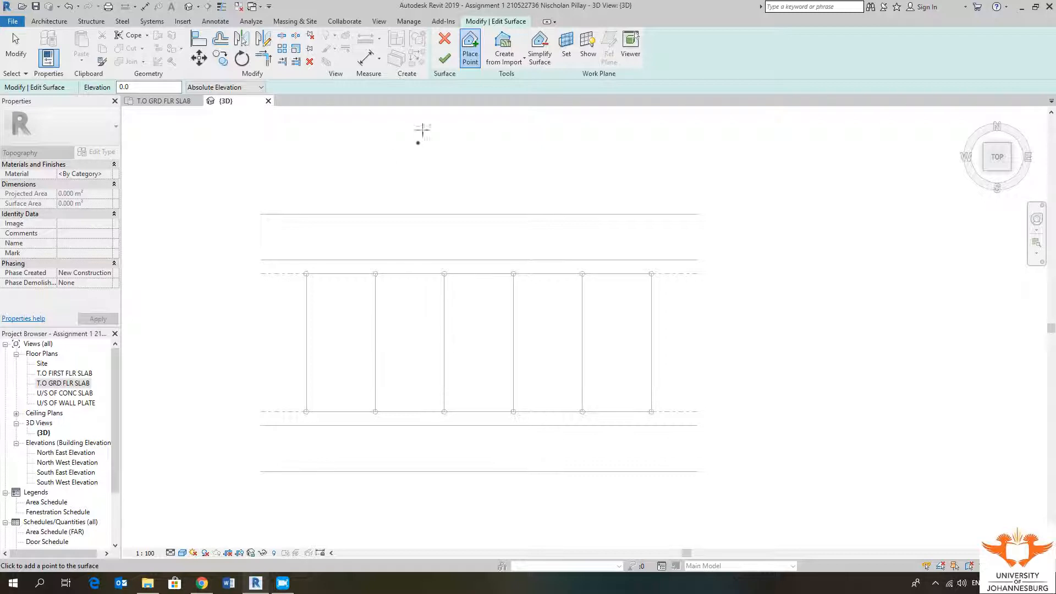
click(444, 57)
Step: Create a flat toposurface from four points at absolute elevation 0.0, placed on the outer corners of the site layout lines
click(263, 52)
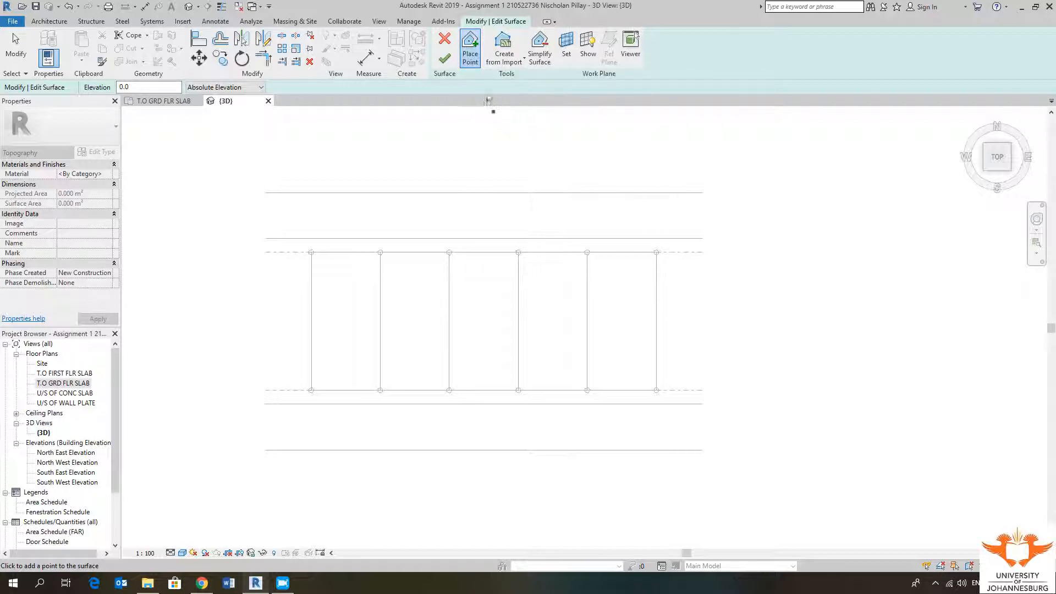
click(474, 61)
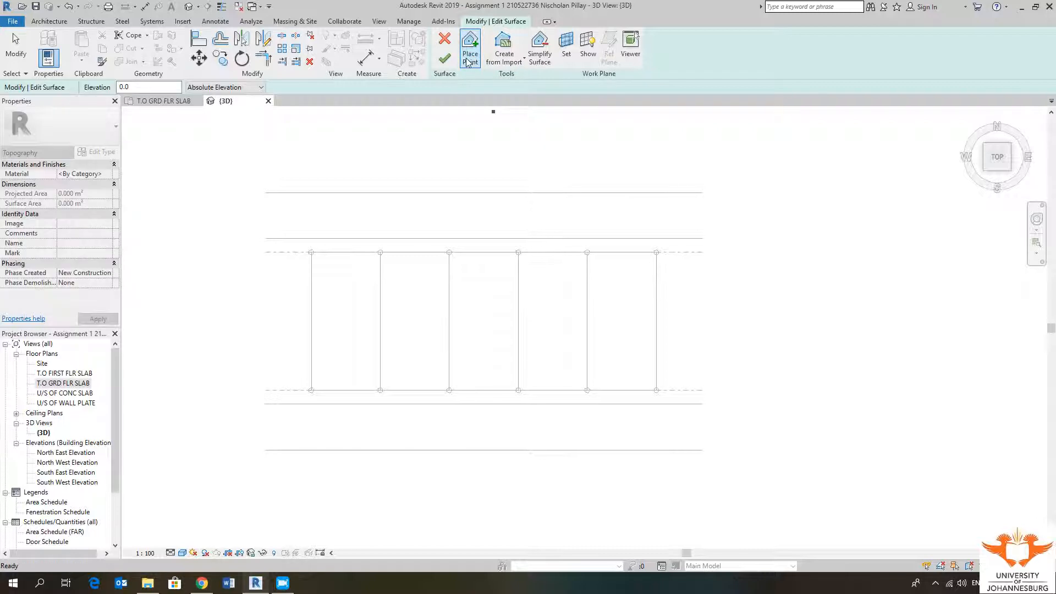
click(466, 61)
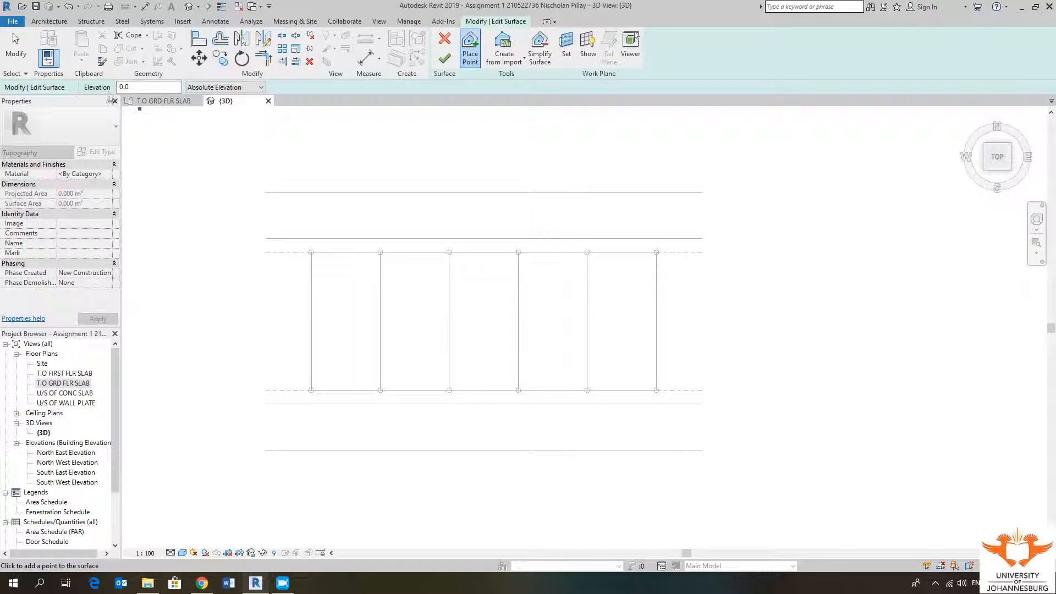
click(474, 61)
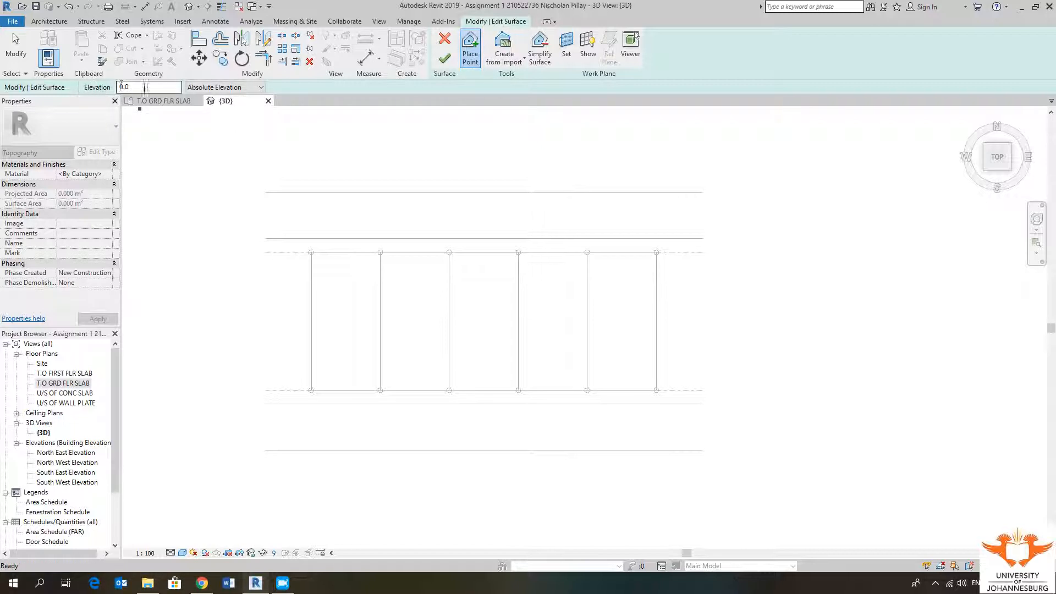
click(137, 88)
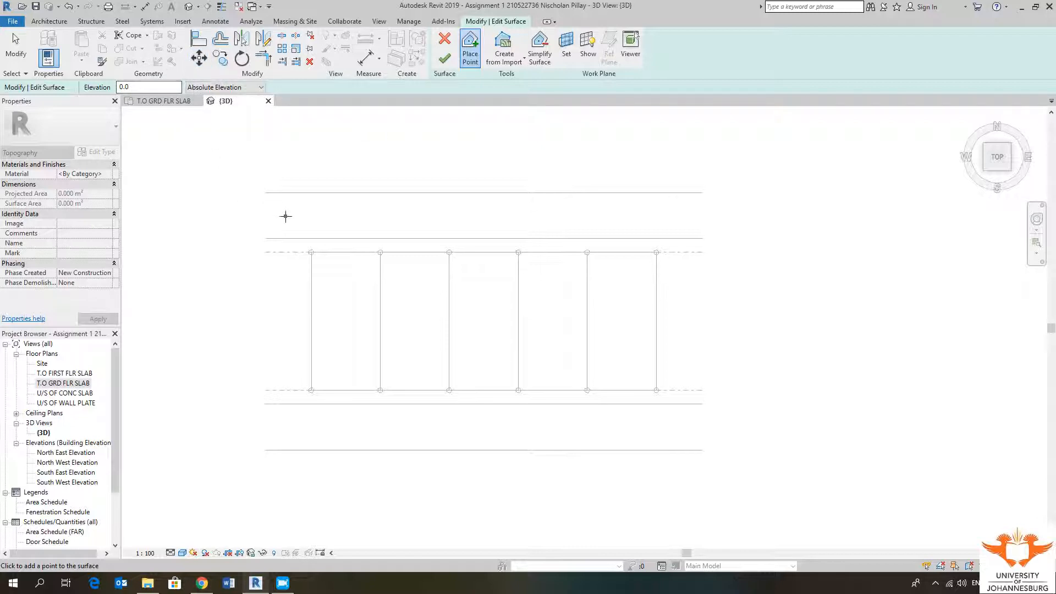
middle_drag(286, 215, 273, 212)
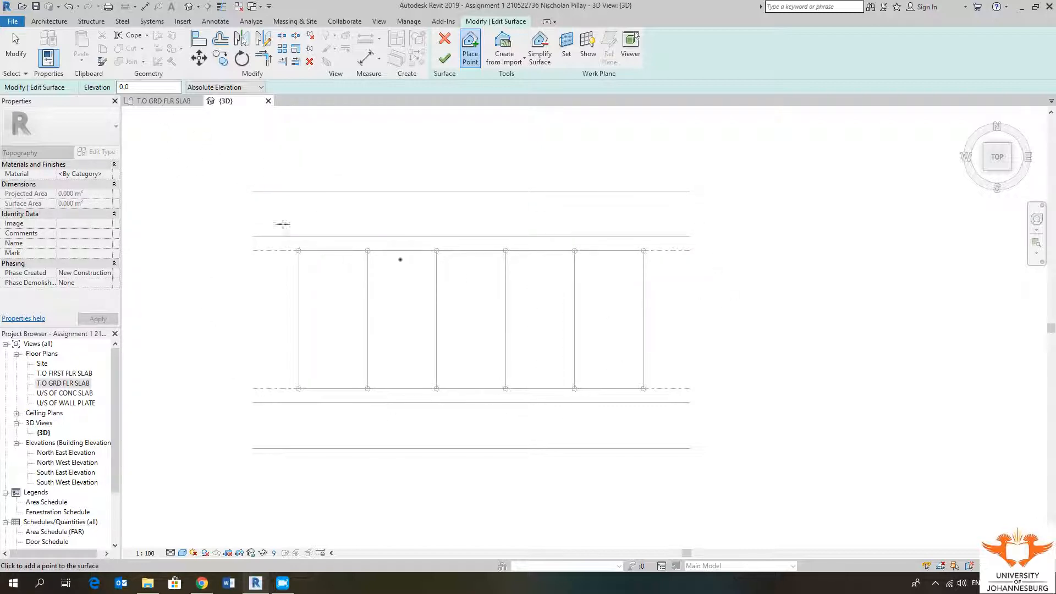
middle_drag(278, 172, 290, 182)
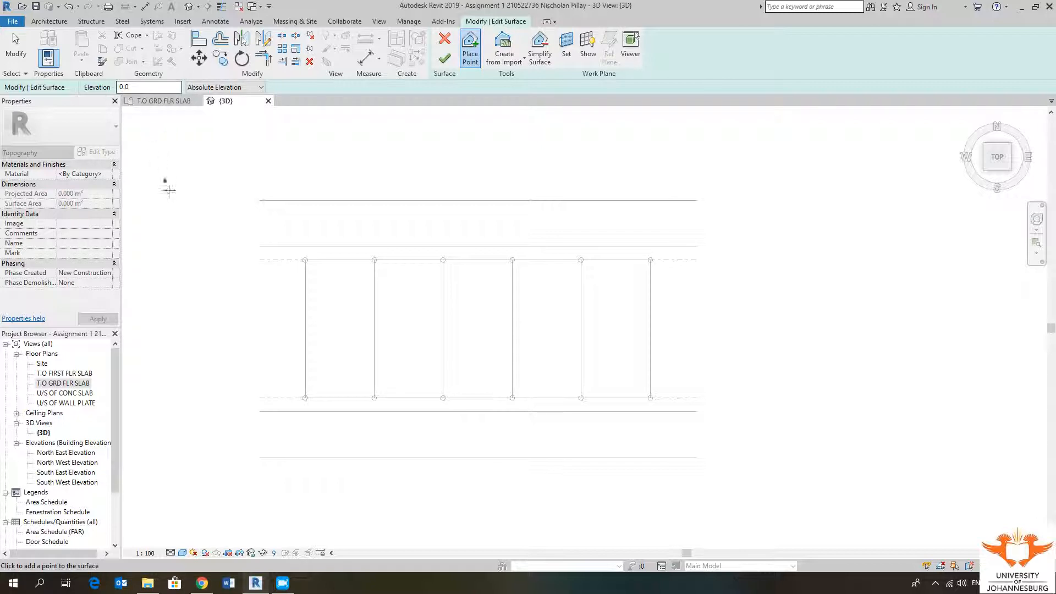
click(259, 200)
click(696, 200)
click(696, 457)
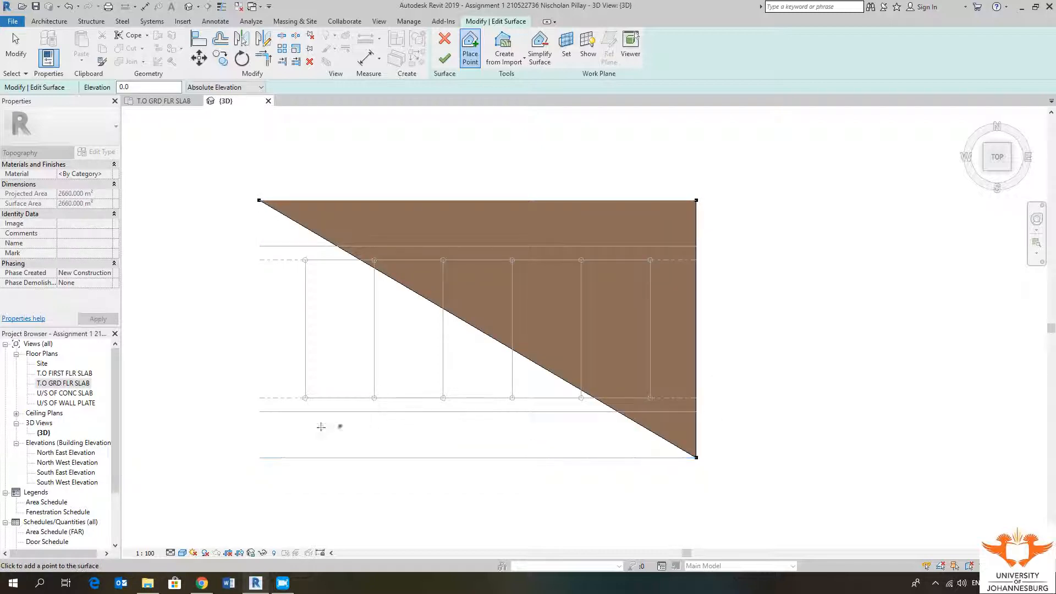
click(259, 456)
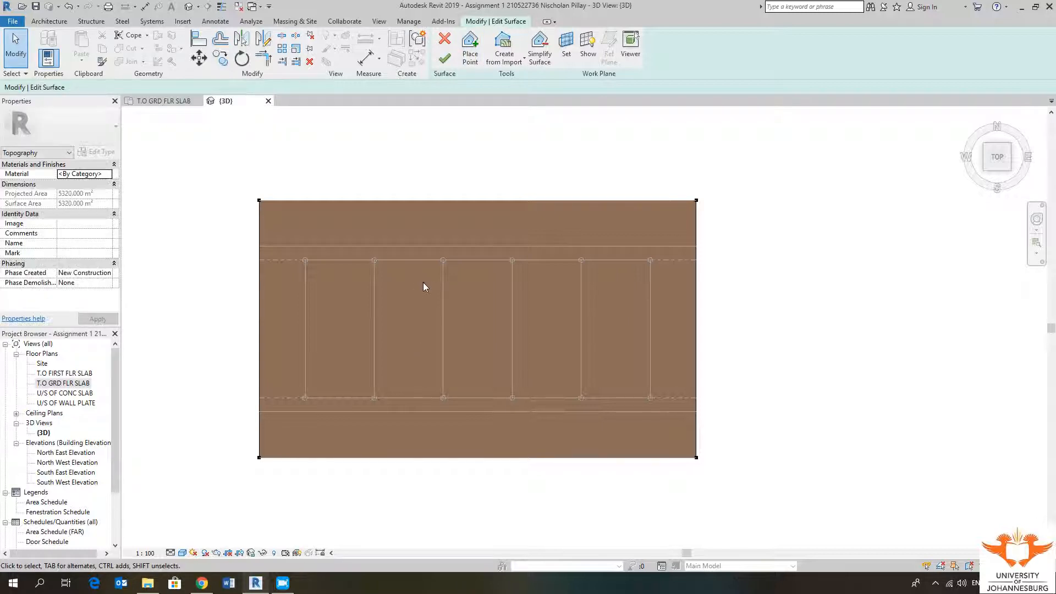
key(Escape)
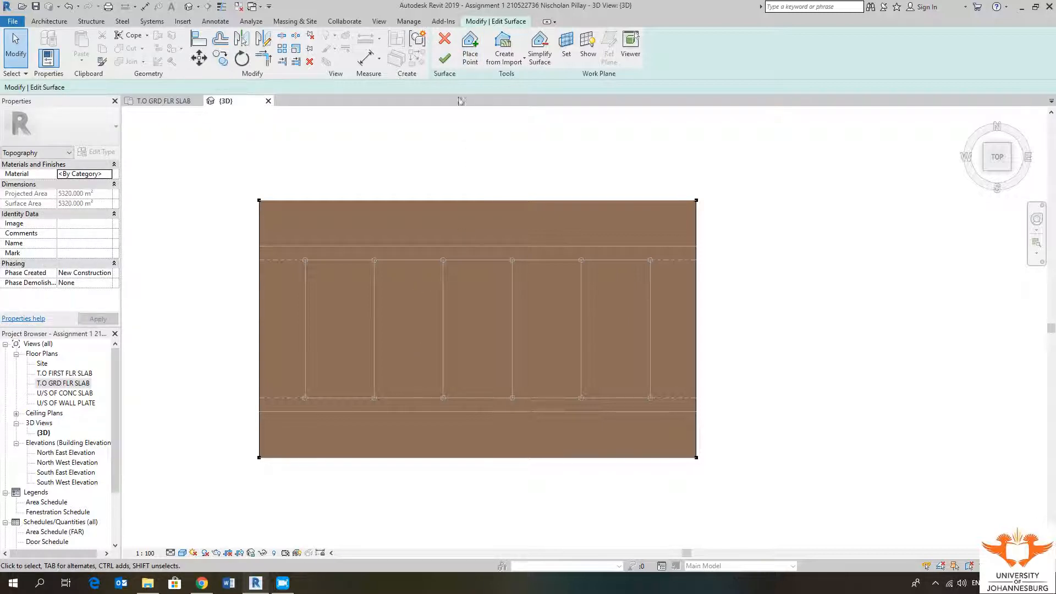
click(445, 58)
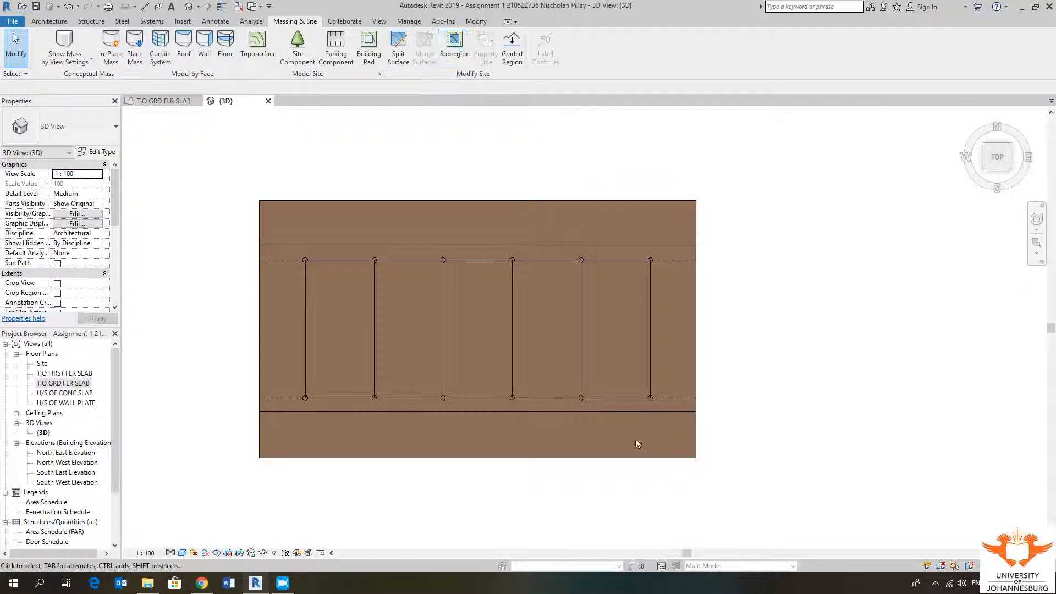
Step: Select the toposurface instead of the model line overlapping its front long edge, inspect it, and clear the selection
shift+middle_drag(446, 471, 568, 436)
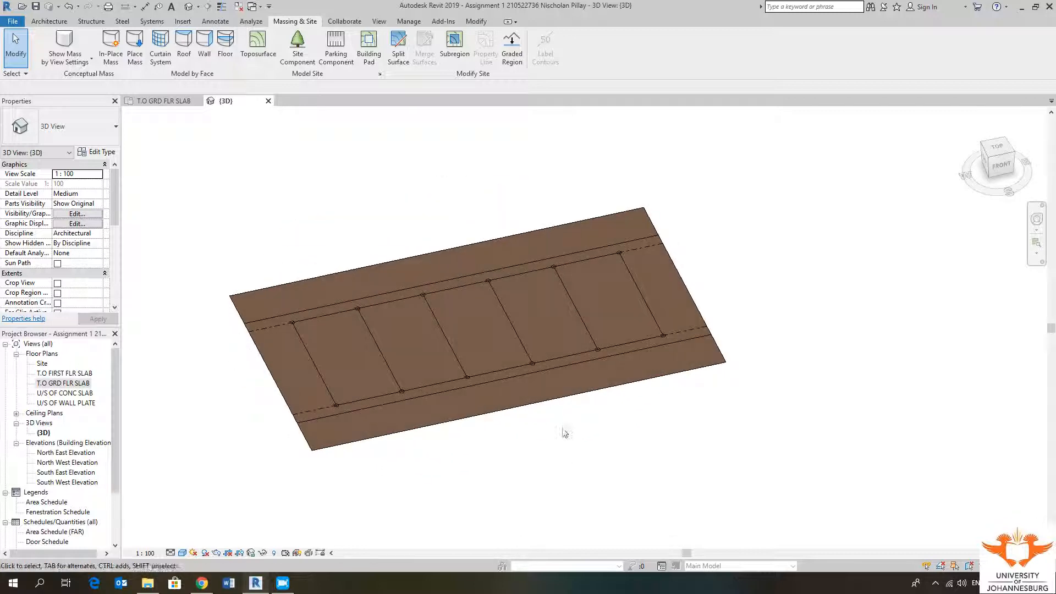
click(505, 411)
key(Escape)
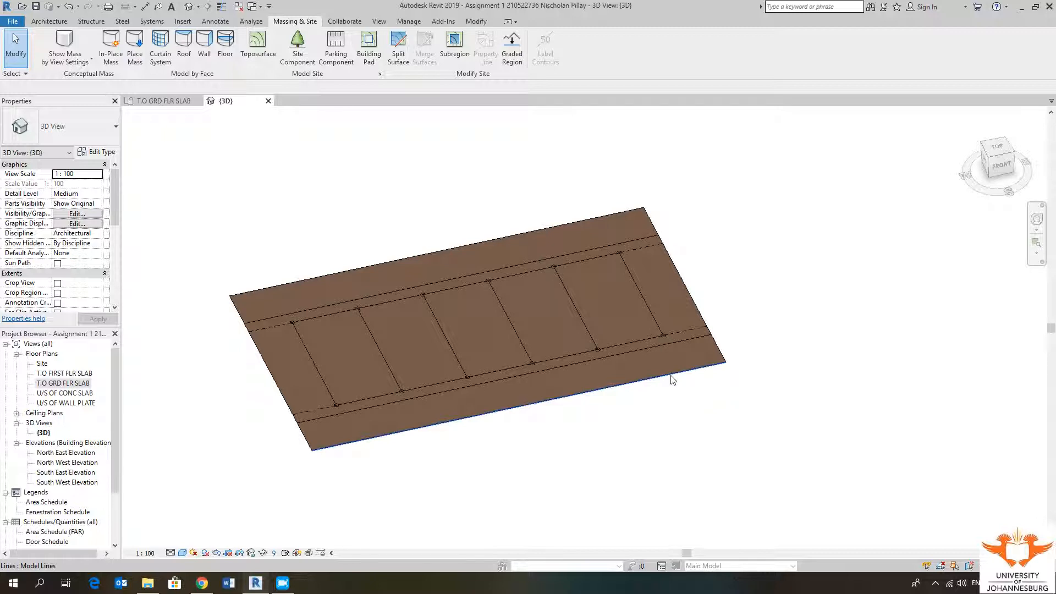
key(Tab)
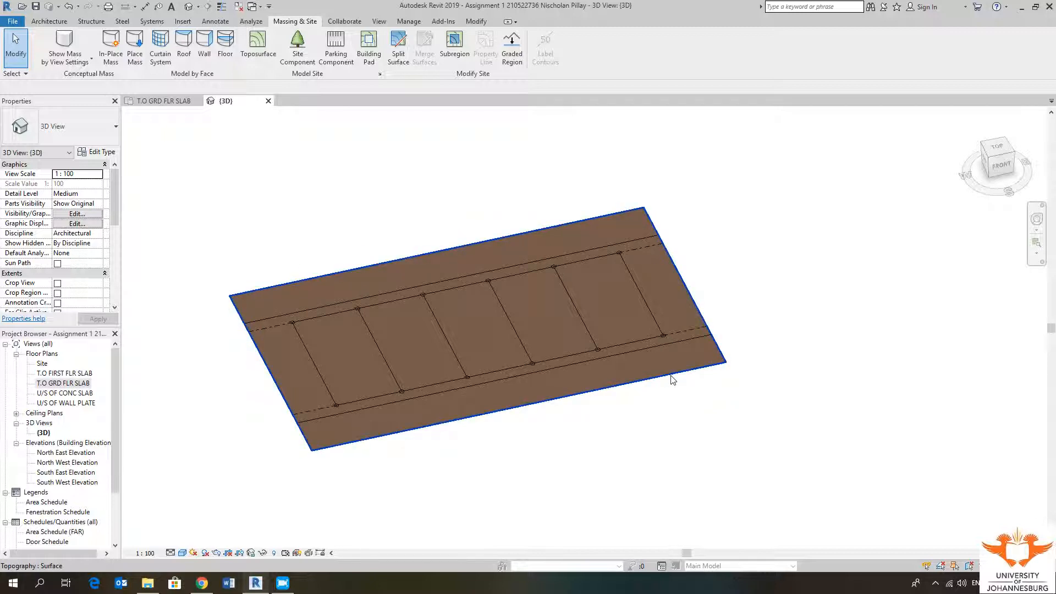
click(672, 380)
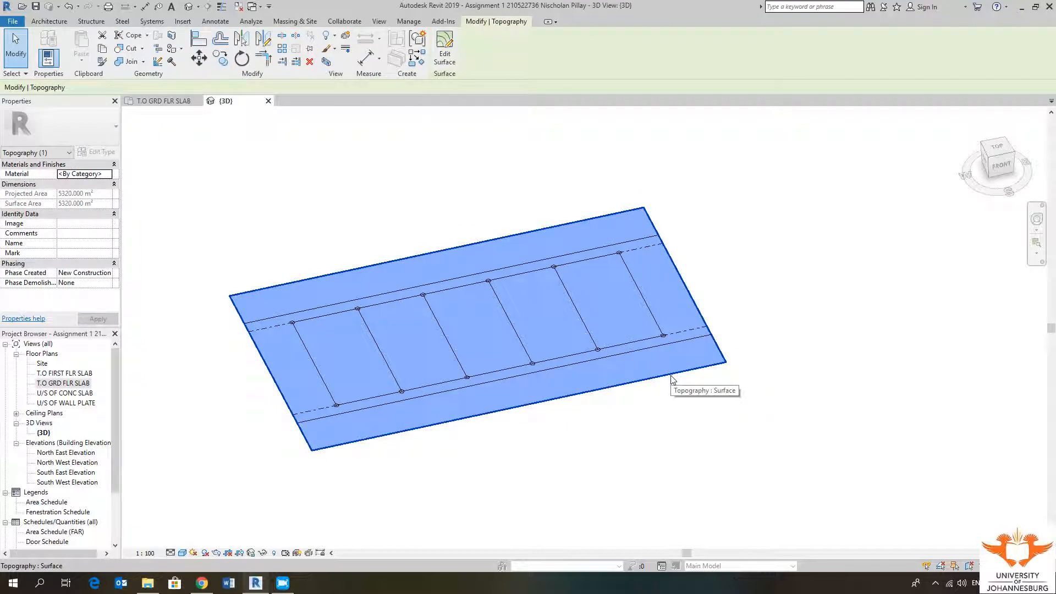
key(Escape)
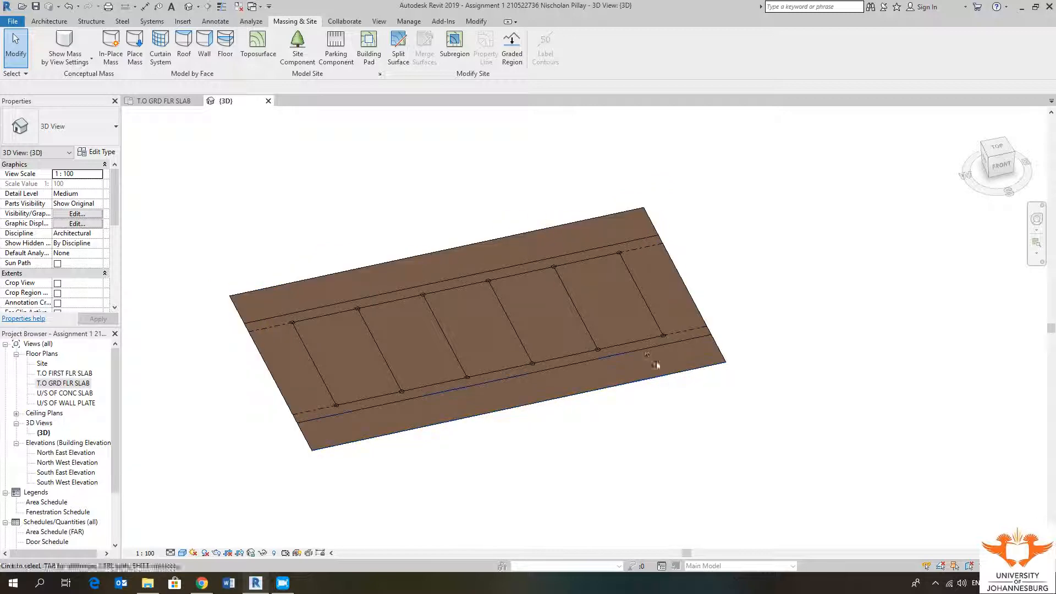
scroll(655, 362, up, 3)
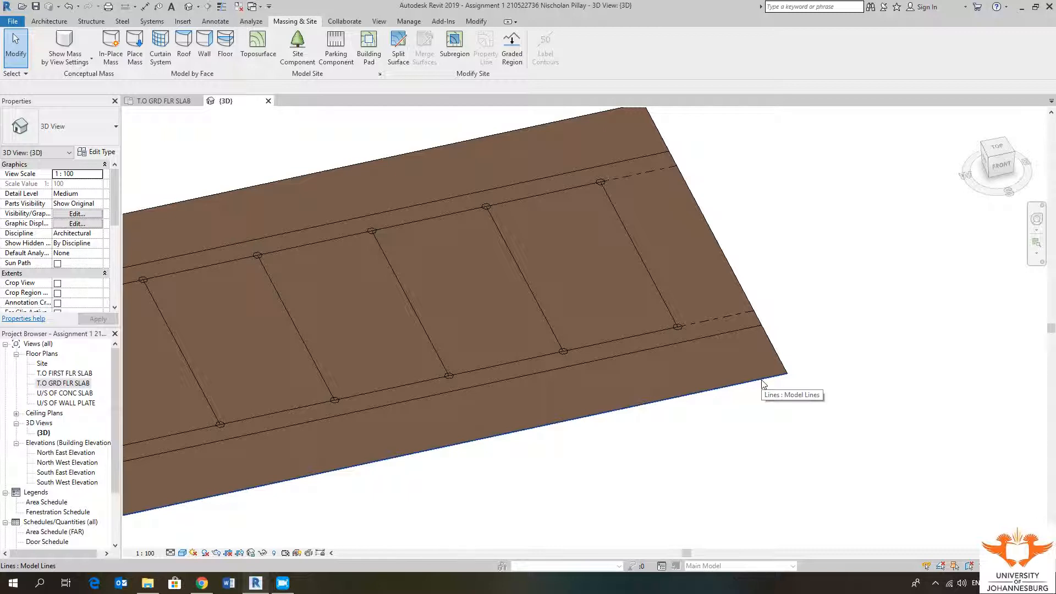
key(Tab)
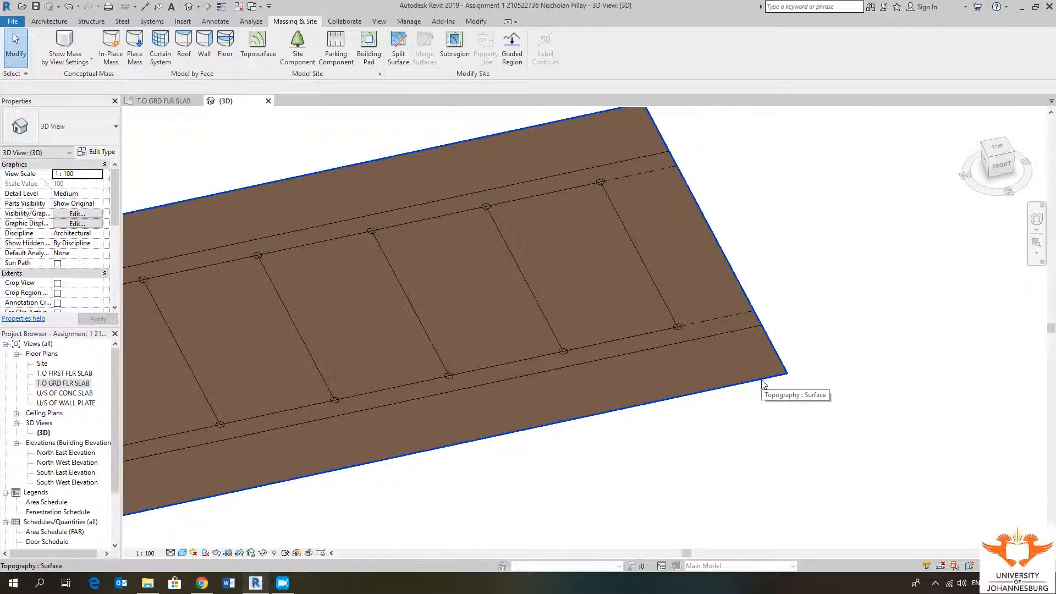
click(762, 383)
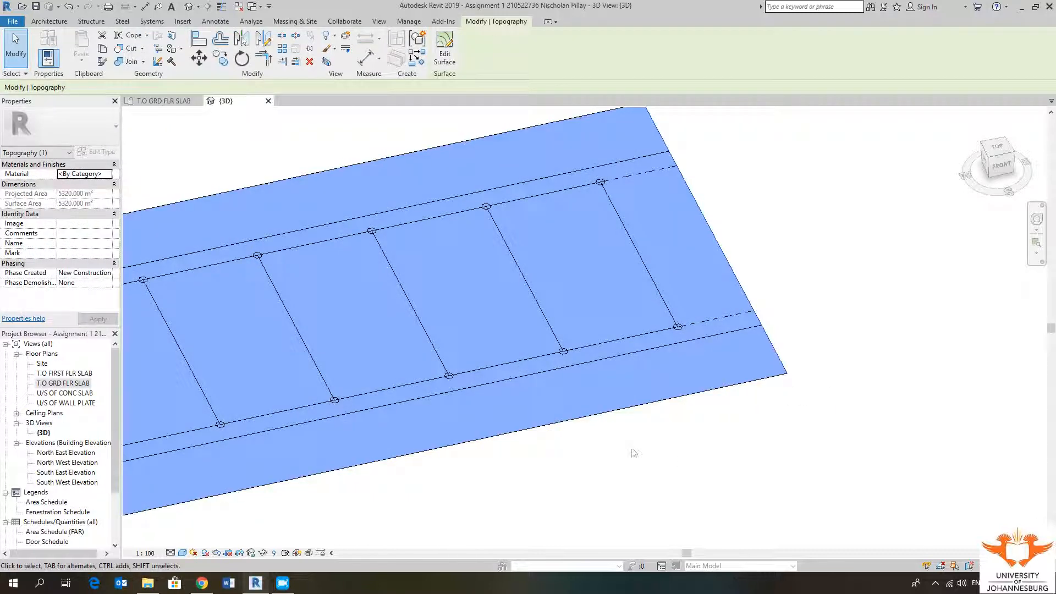
middle_drag(634, 448, 650, 448)
click(651, 448)
scroll(651, 448, down, 2)
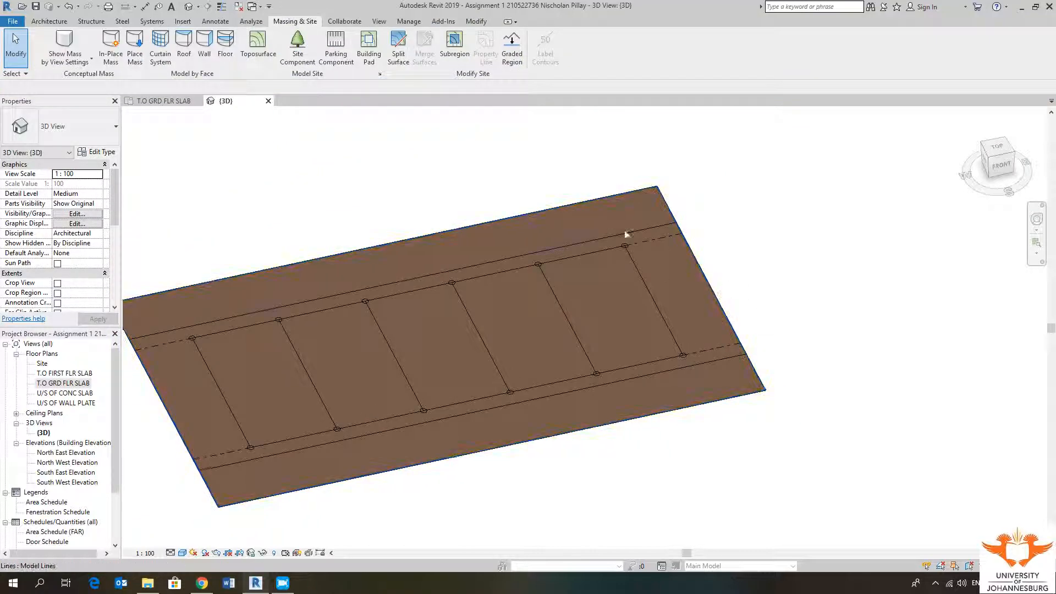
Step: Select the toposurface by its short side edges, inspect it, and clear the selection
click(717, 298)
click(761, 278)
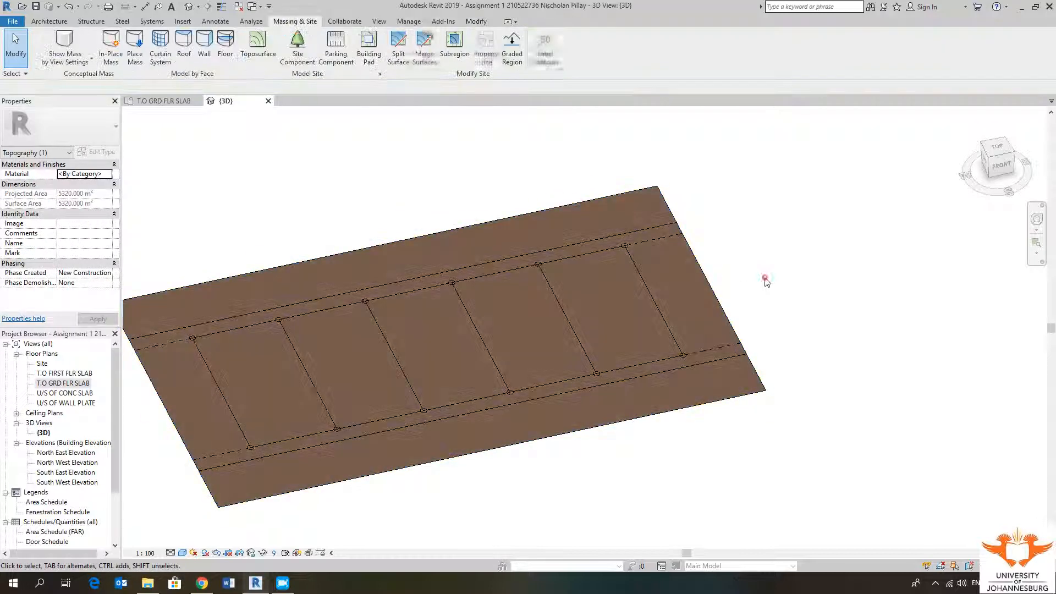
click(707, 279)
click(141, 419)
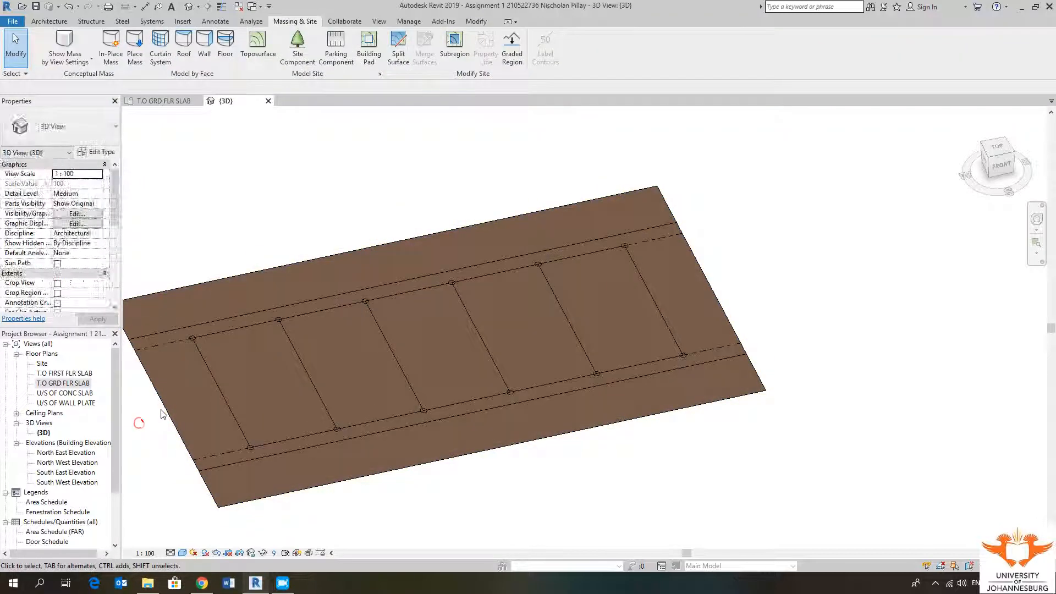
click(166, 411)
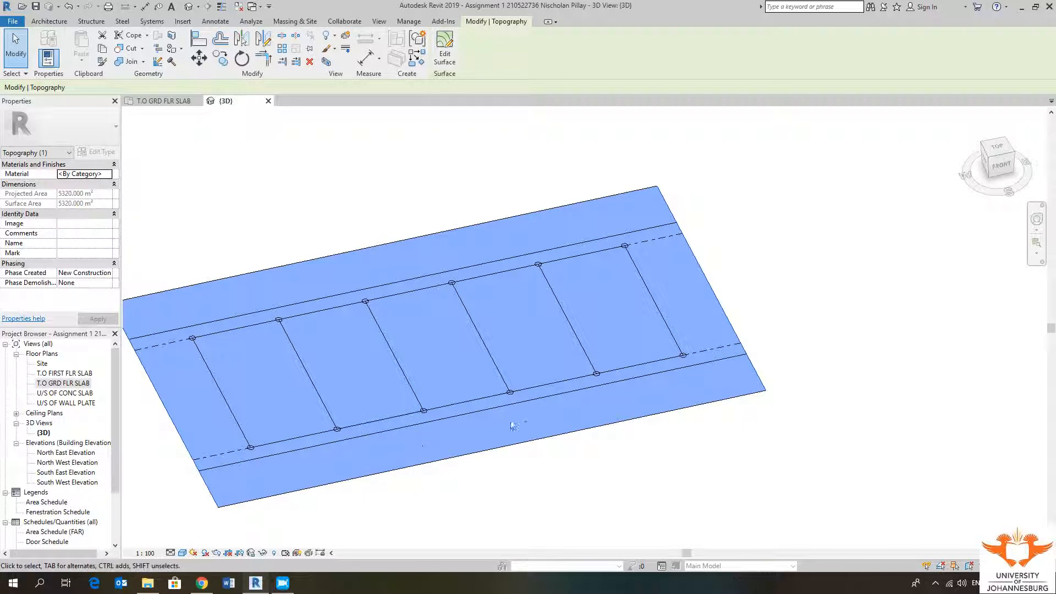
middle_drag(522, 427, 620, 407)
middle_drag(449, 501, 401, 493)
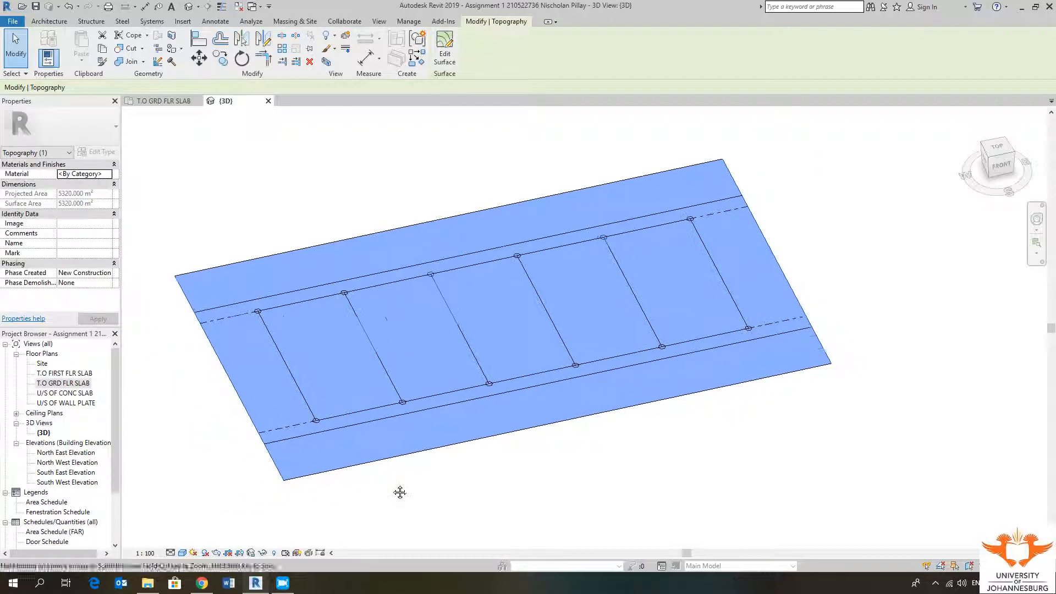
click(437, 467)
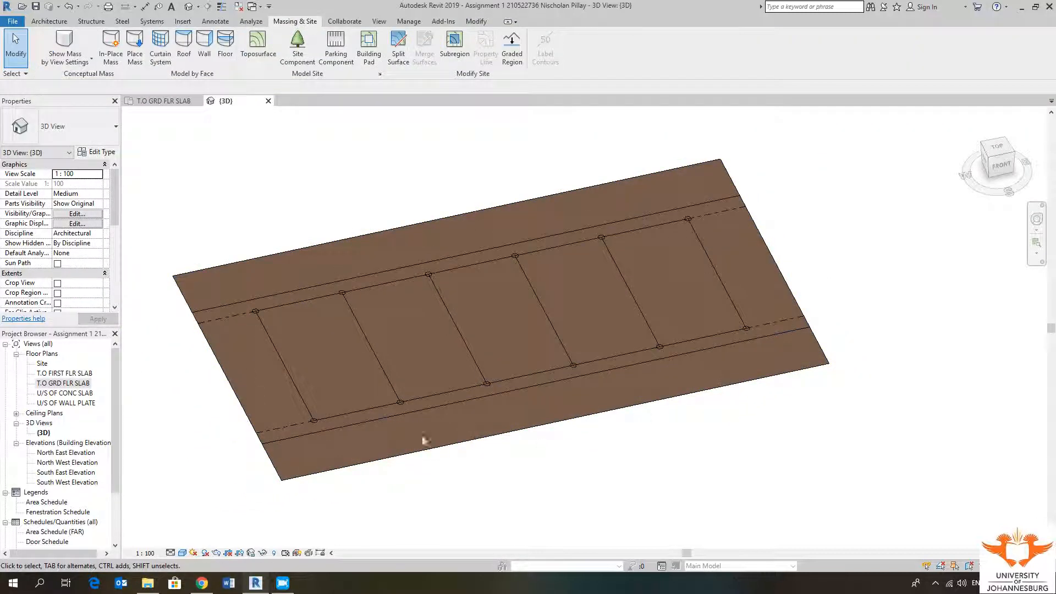
Step: Delete the flat toposurface from the site layout
middle_drag(516, 455, 486, 459)
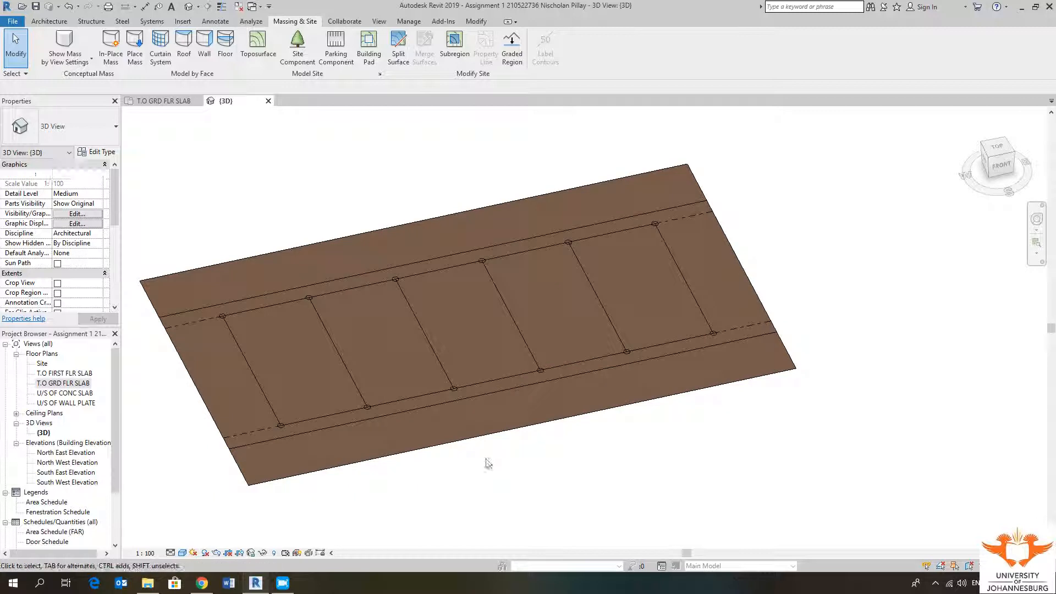
click(737, 258)
key(Delete)
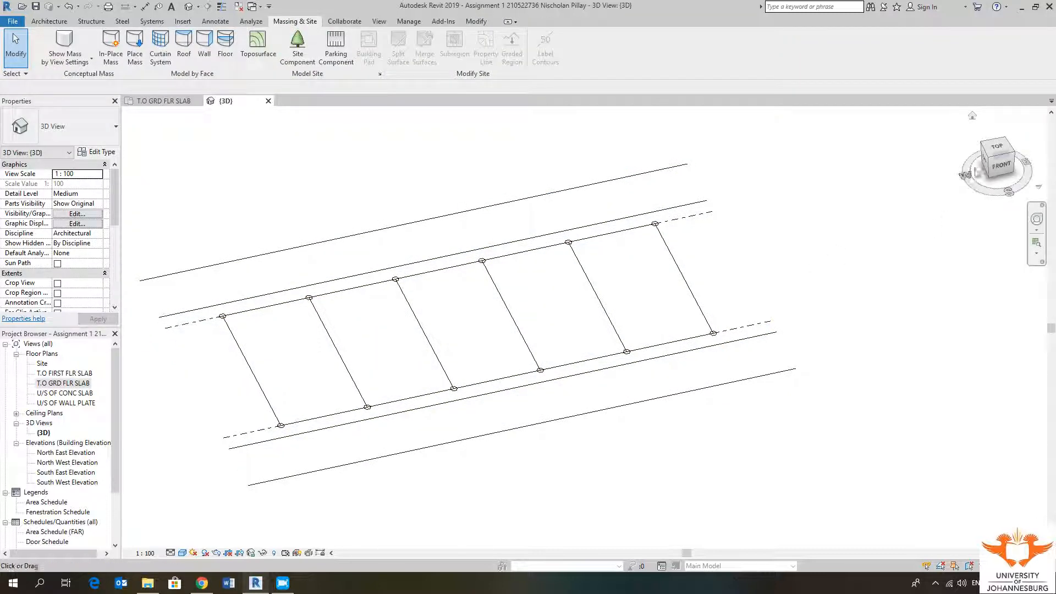
Step: Start a new toposurface in the Top orientation with four points at absolute elevation 0.0 on the west ends of the solid long site lines
click(996, 148)
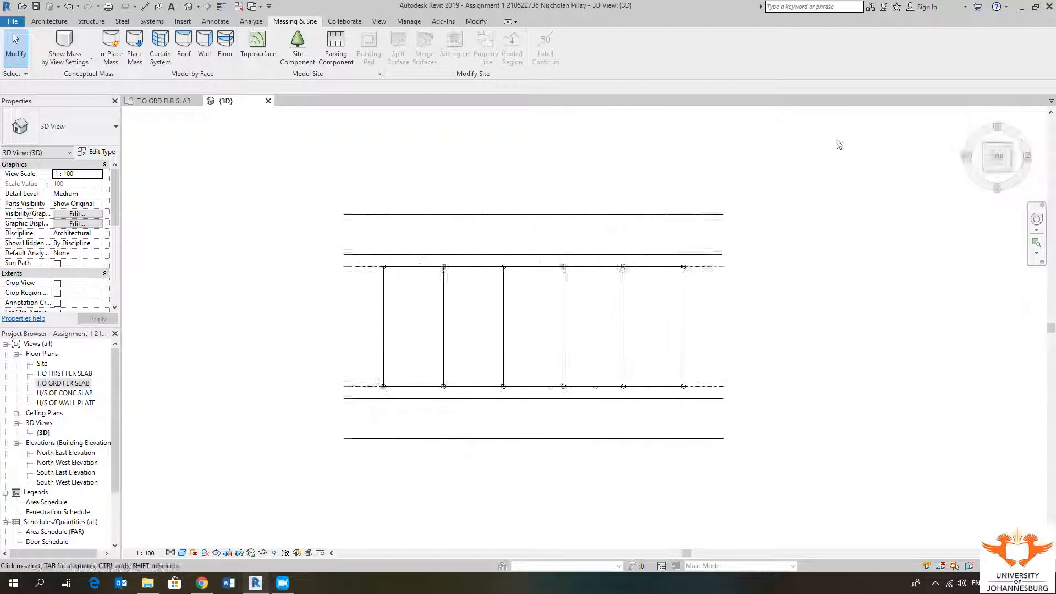
click(261, 48)
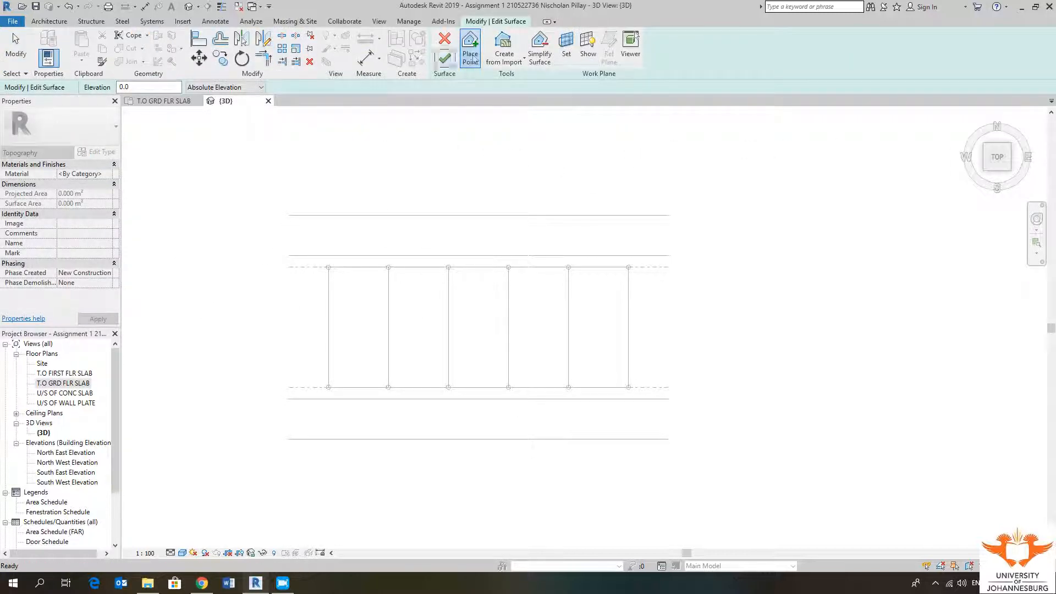
click(288, 215)
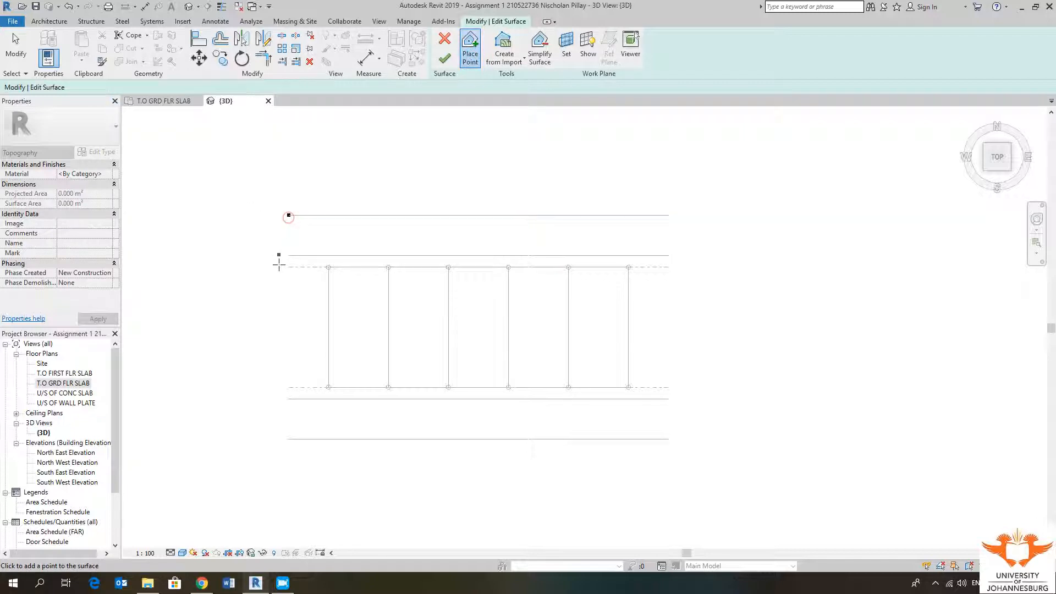
click(288, 439)
click(288, 400)
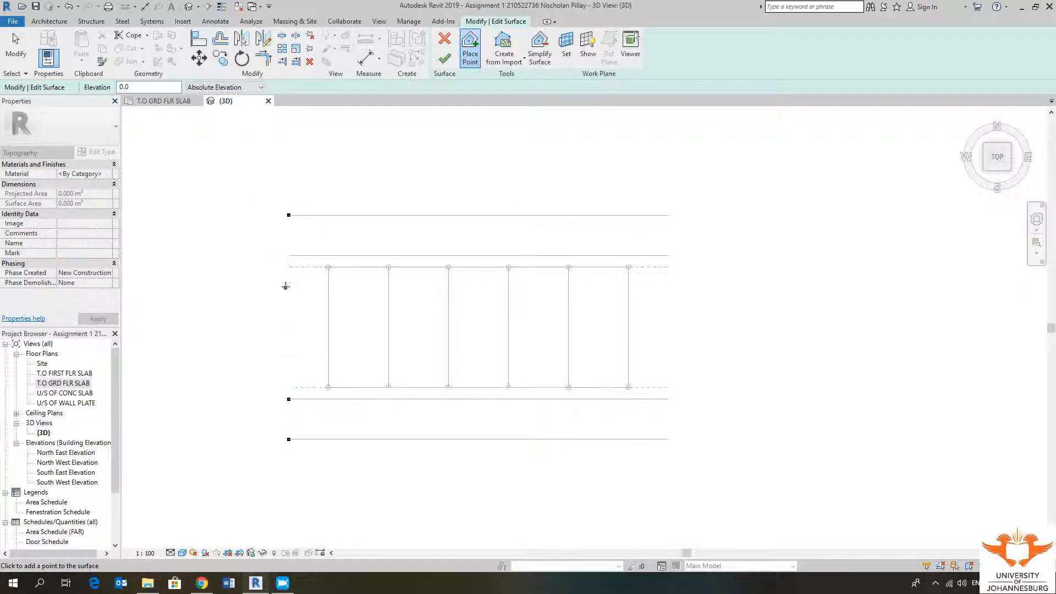
click(288, 255)
Step: Place six surface points at absolute elevation -1000 along the first cross line from the west, between the two outer site lines
double_click(141, 87)
click(329, 215)
click(328, 255)
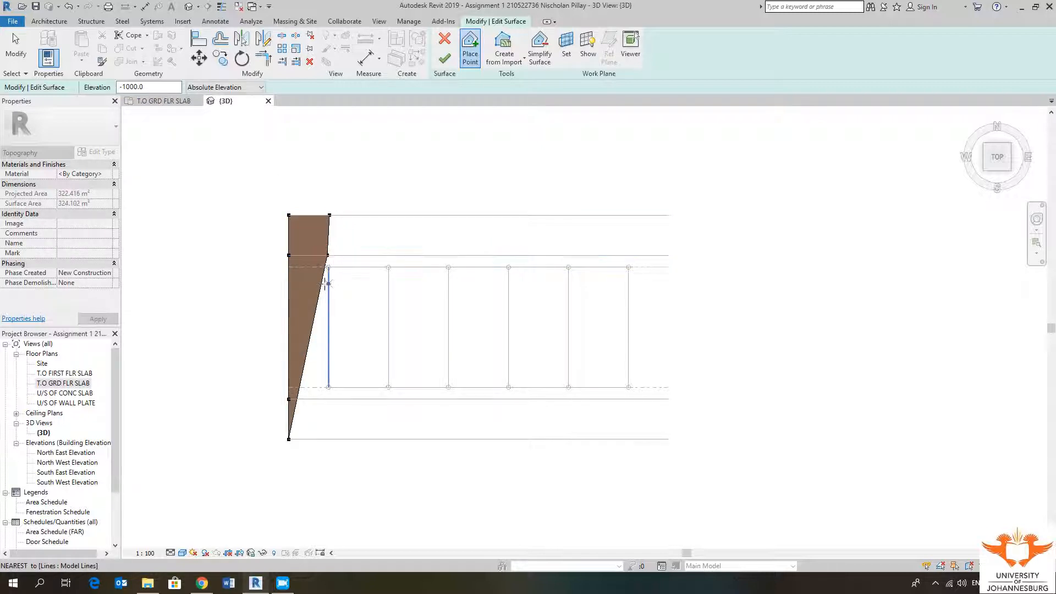
click(328, 267)
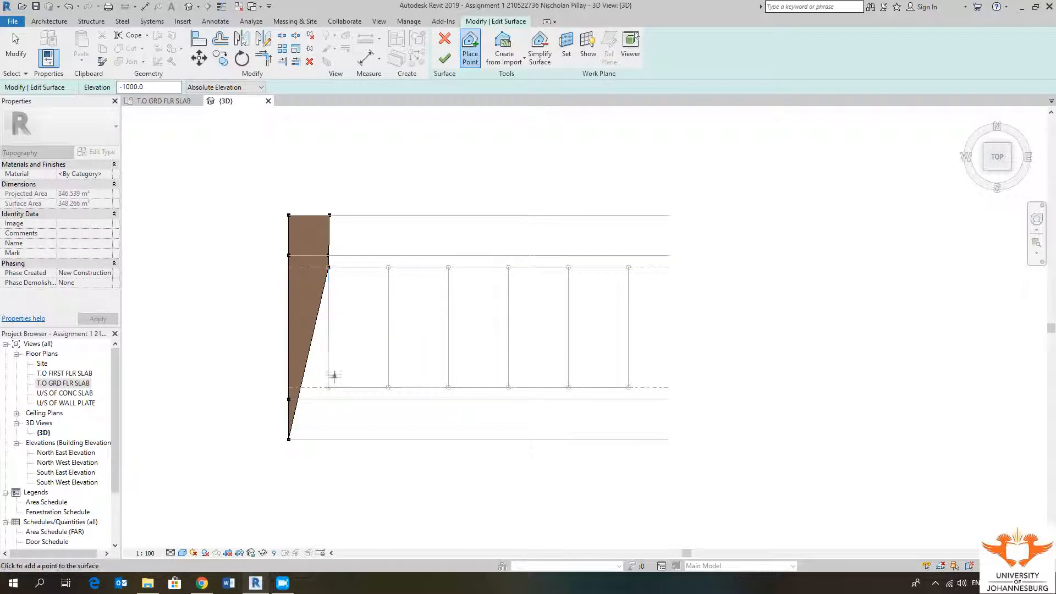
scroll(328, 388, up, 2)
click(328, 388)
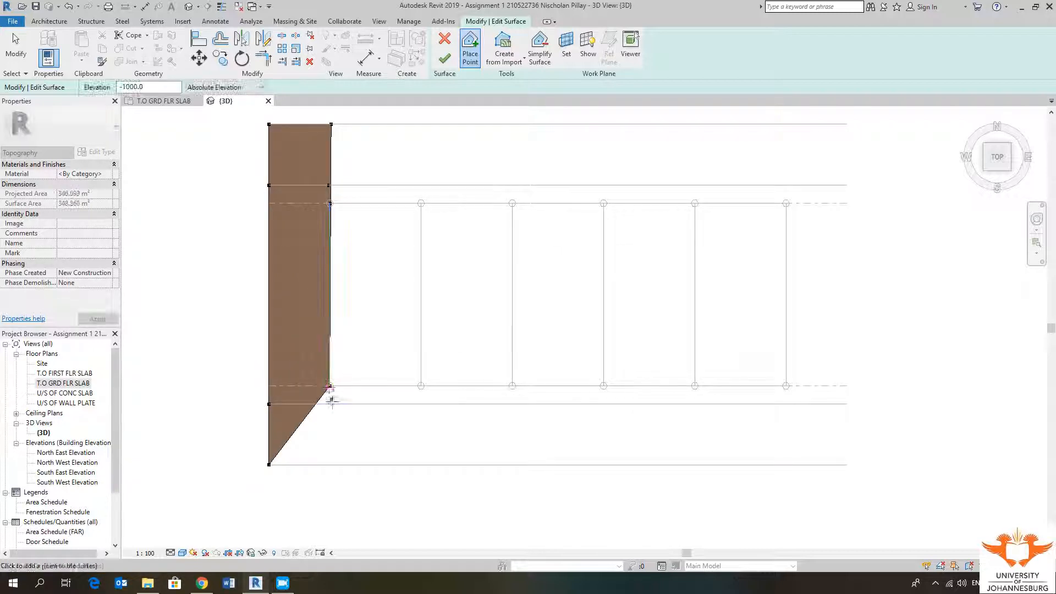
click(329, 404)
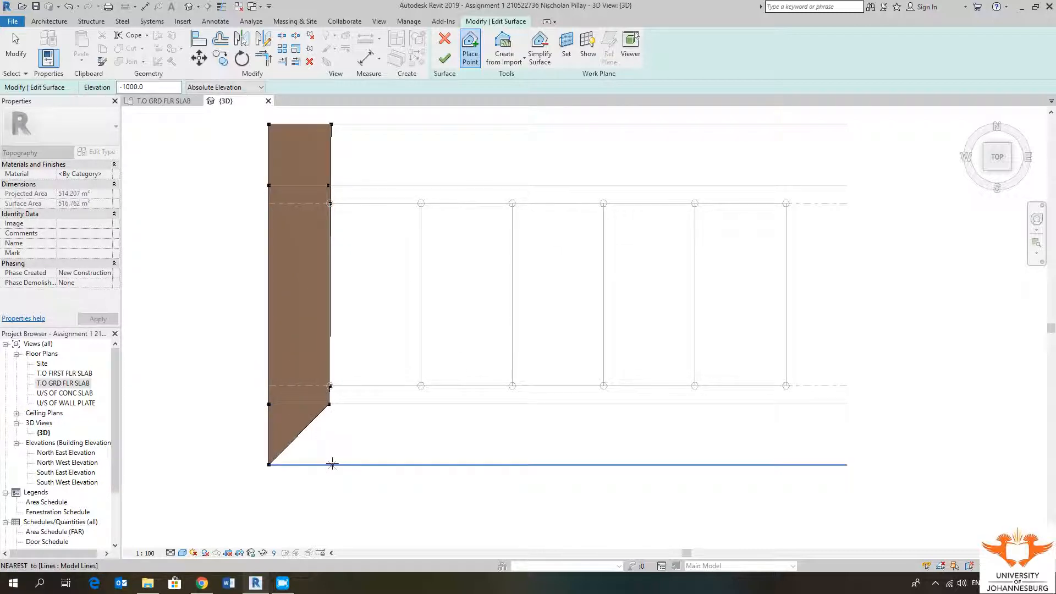
click(332, 464)
Step: Place six surface points at absolute elevation -2000 in line with the second cross line from the west, including its midpoint
scroll(352, 451, down, 2)
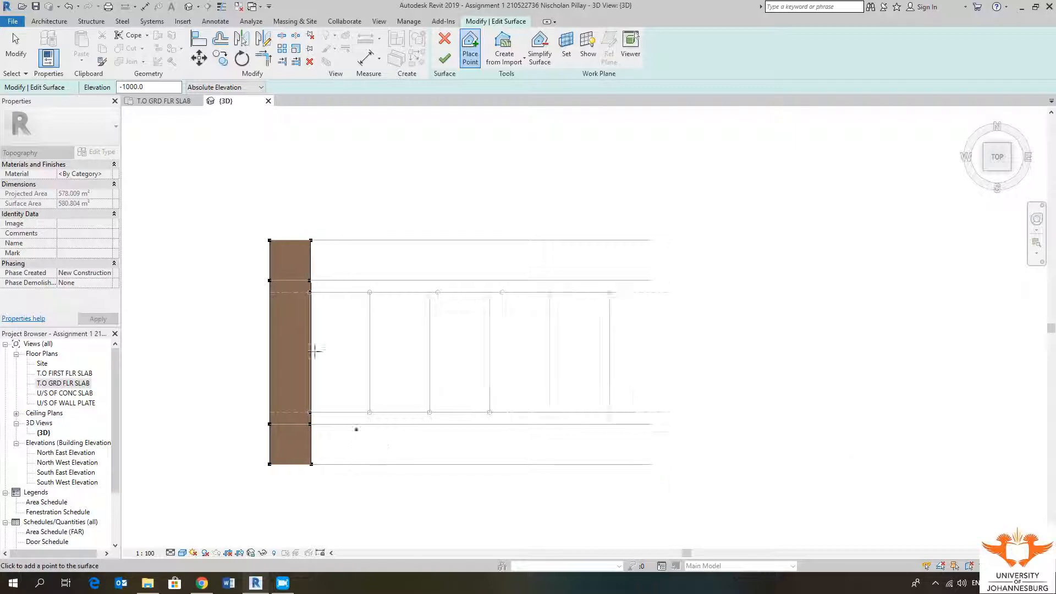
double_click(152, 88)
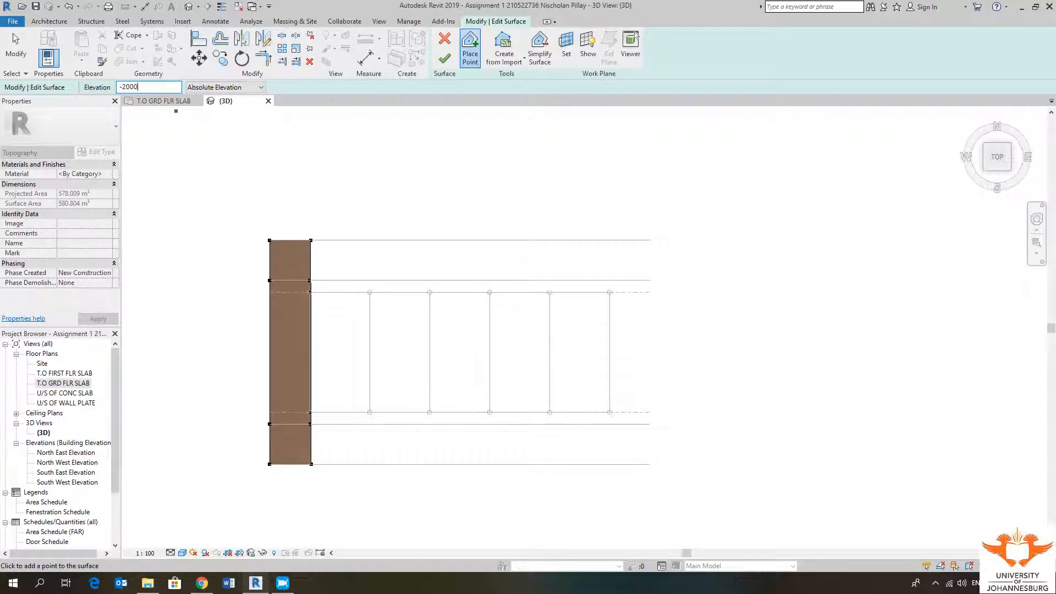
click(371, 240)
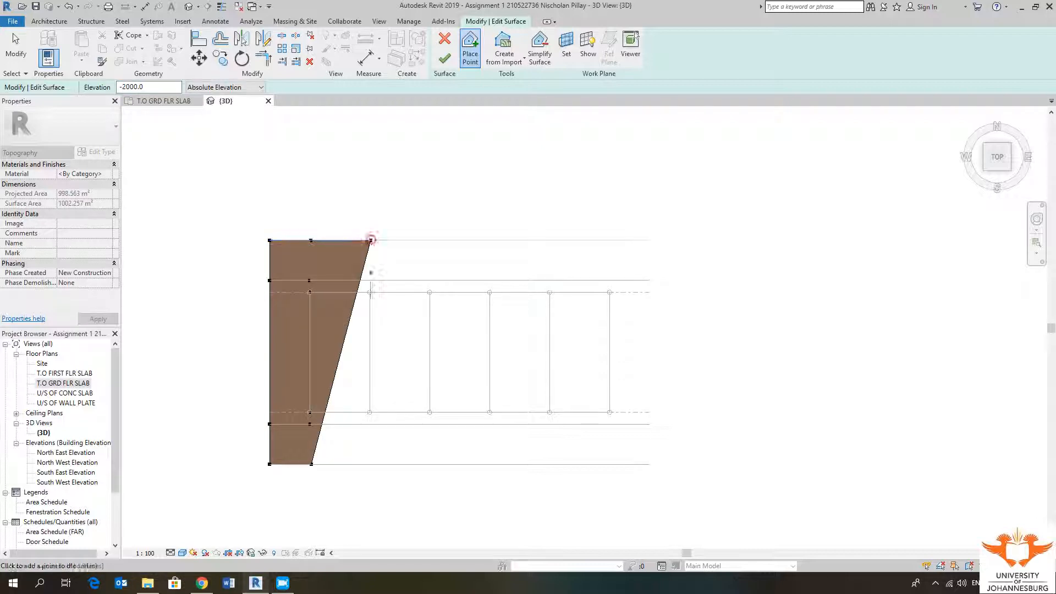
click(369, 292)
click(369, 353)
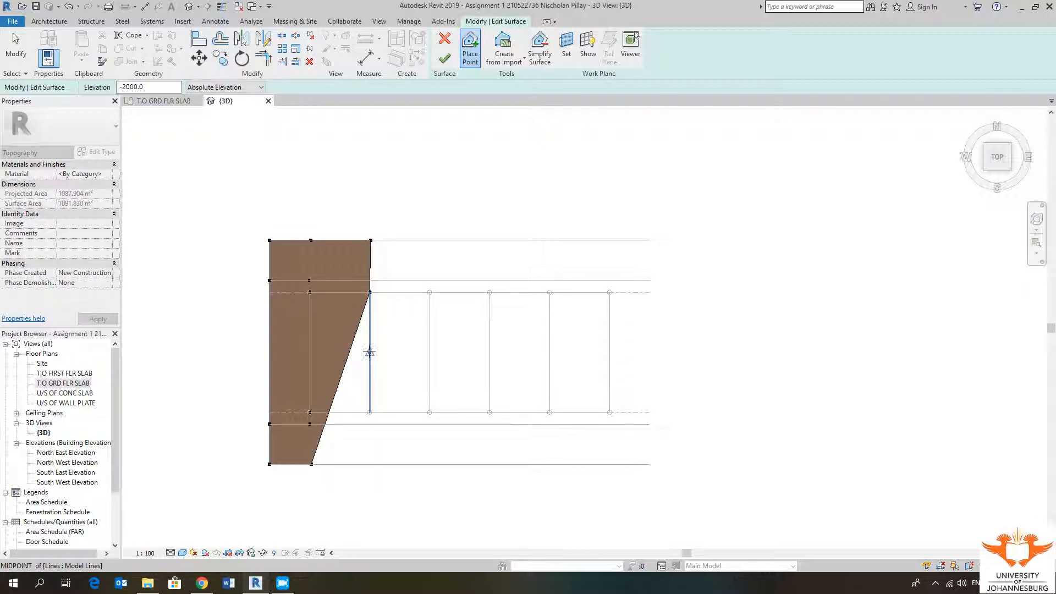
click(370, 412)
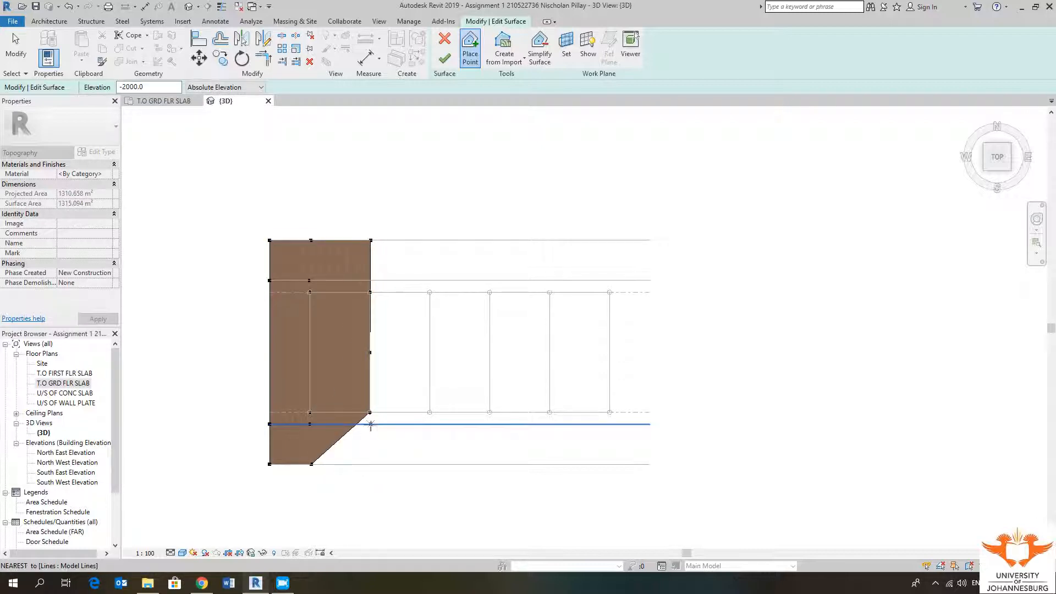
click(369, 424)
click(369, 464)
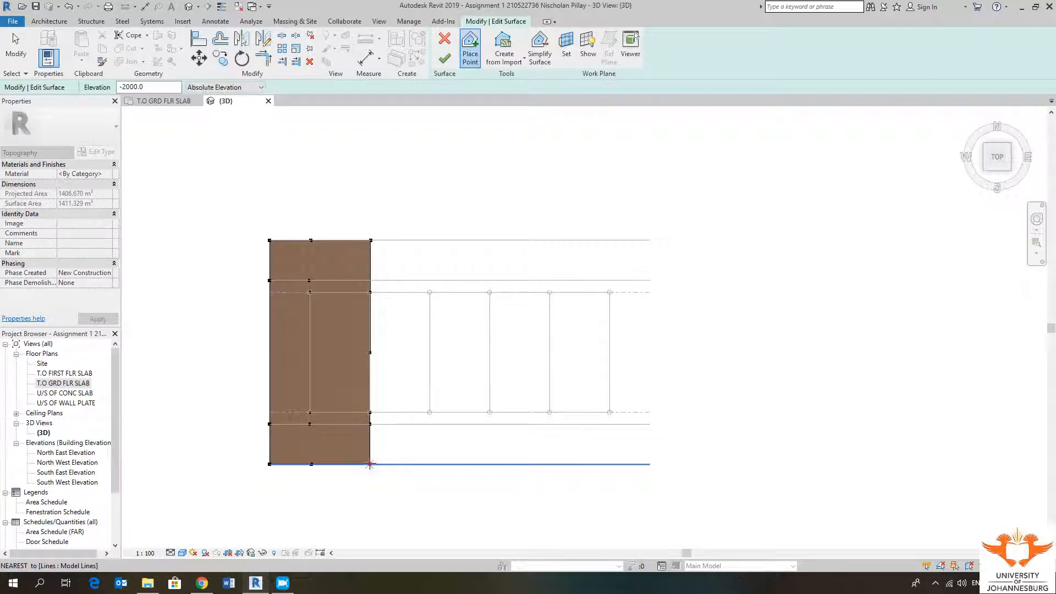
Step: Place six surface points at absolute elevation -3000 in line with the third cross line from the west, including its midpoint
middle_drag(387, 427, 346, 425)
scroll(329, 357, up, 2)
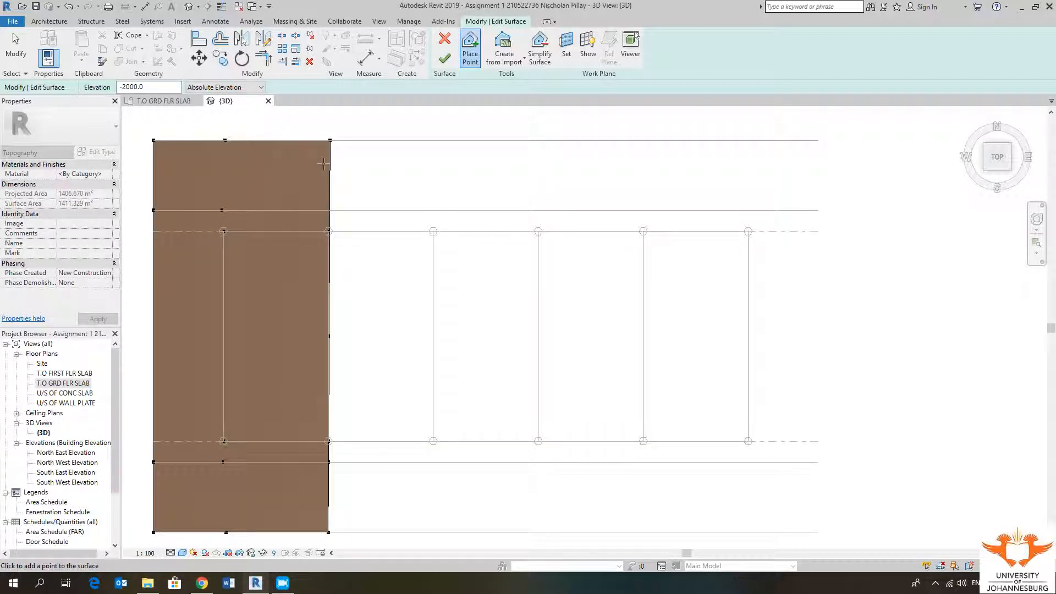
scroll(330, 356, down, 2)
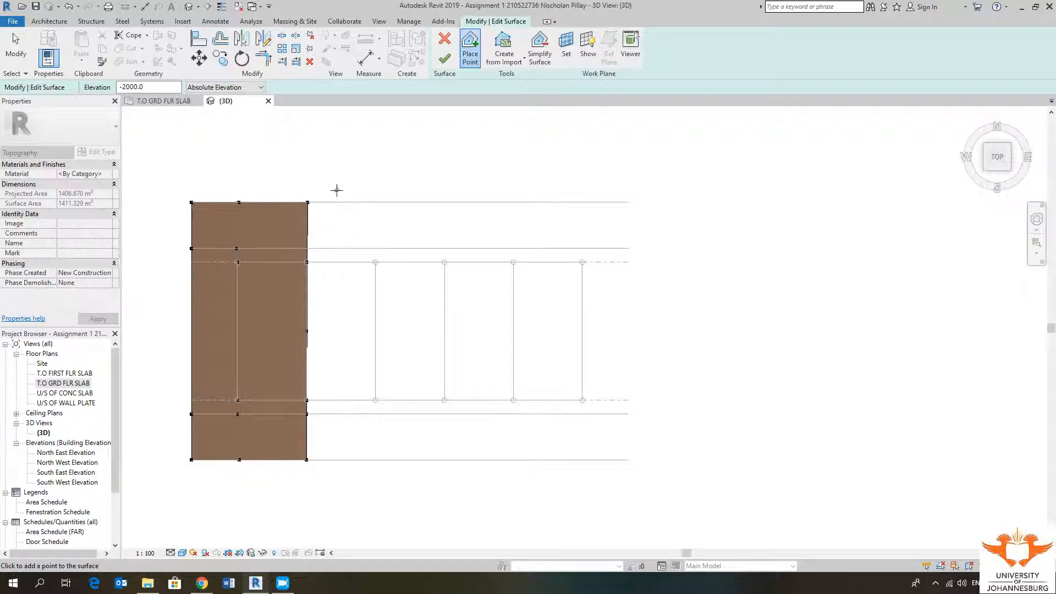
middle_drag(337, 346, 354, 346)
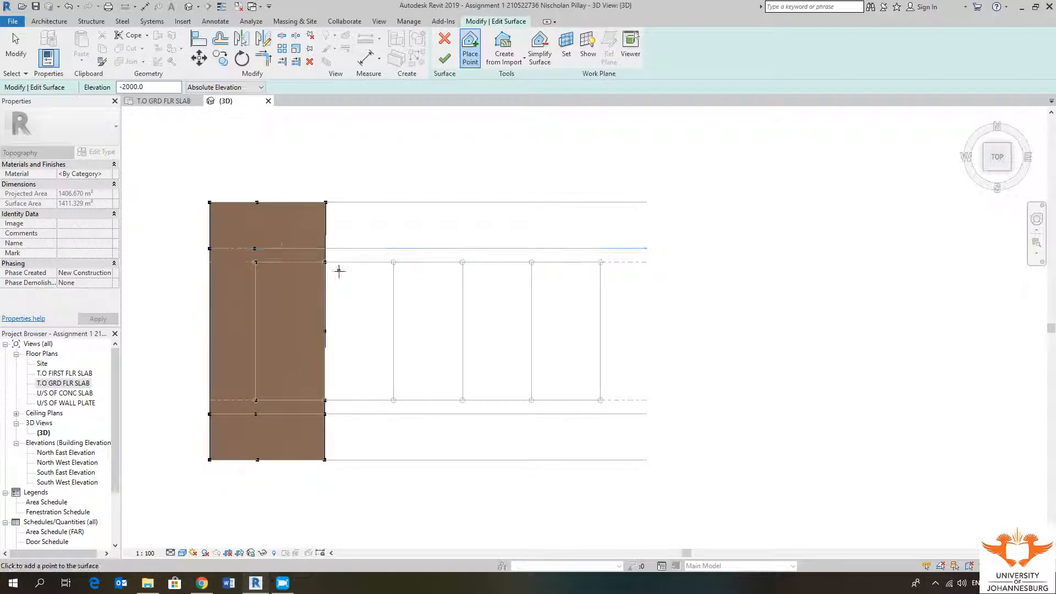
middle_drag(357, 207, 346, 208)
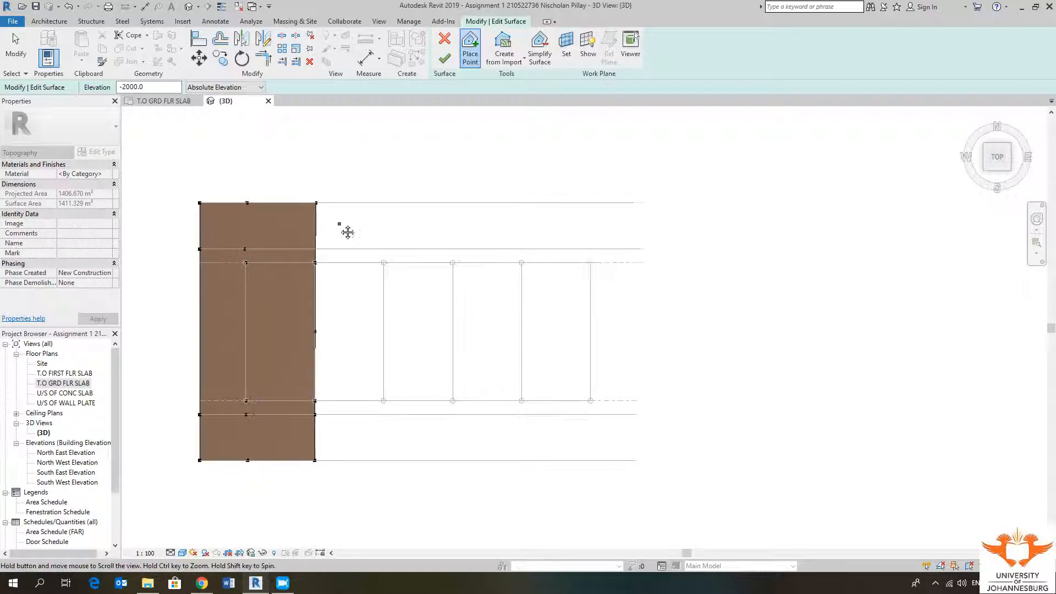
click(155, 85)
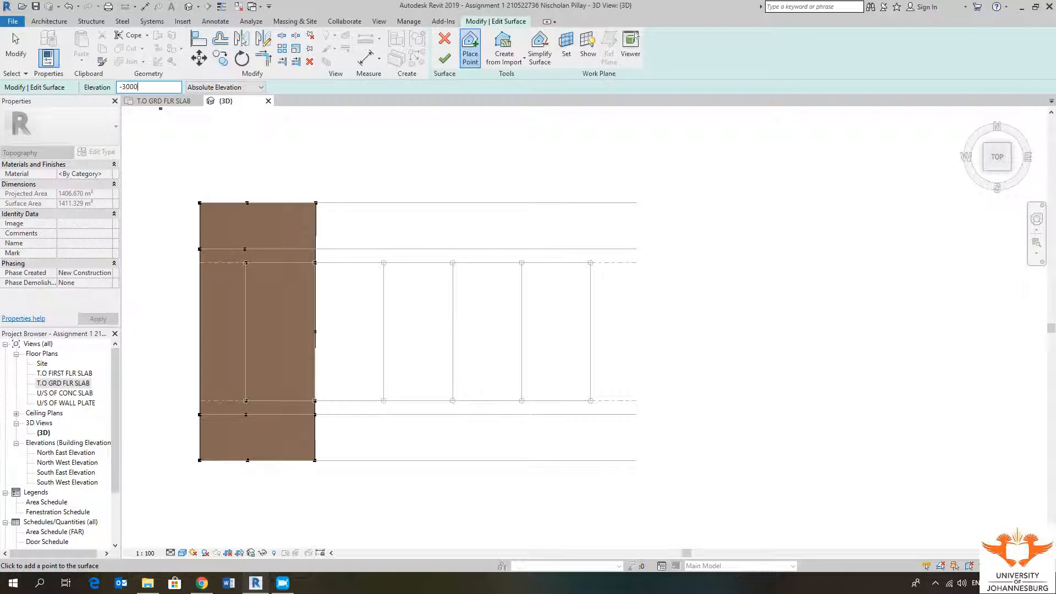
click(384, 203)
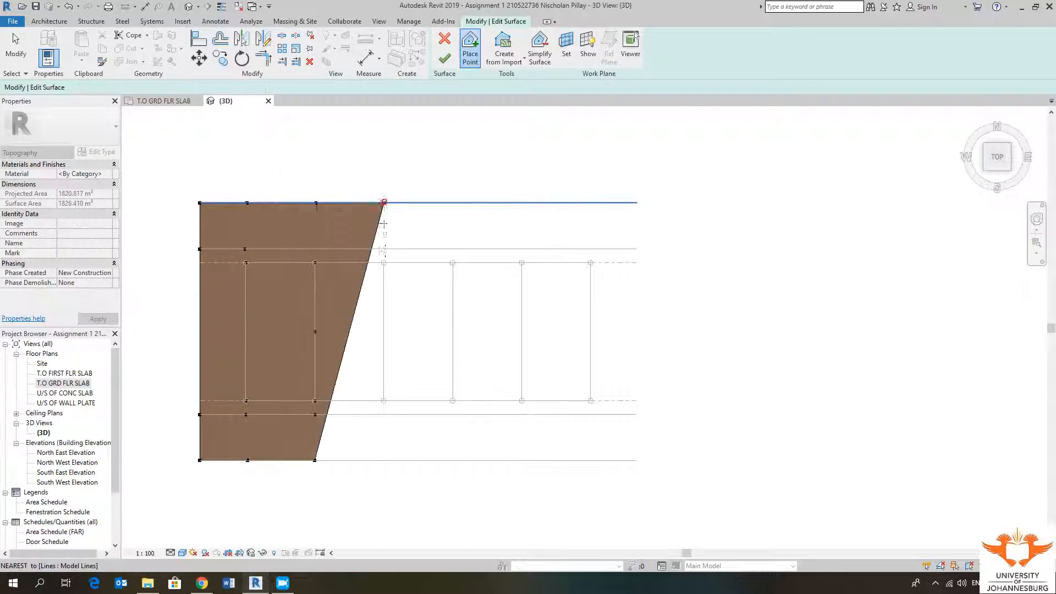
click(384, 263)
click(384, 333)
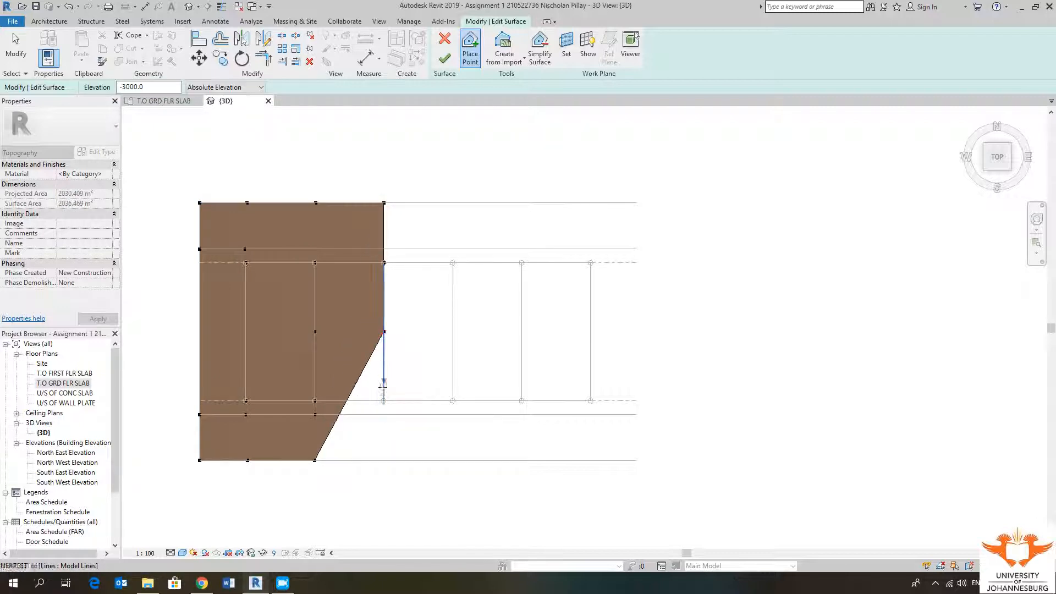
click(384, 400)
click(384, 415)
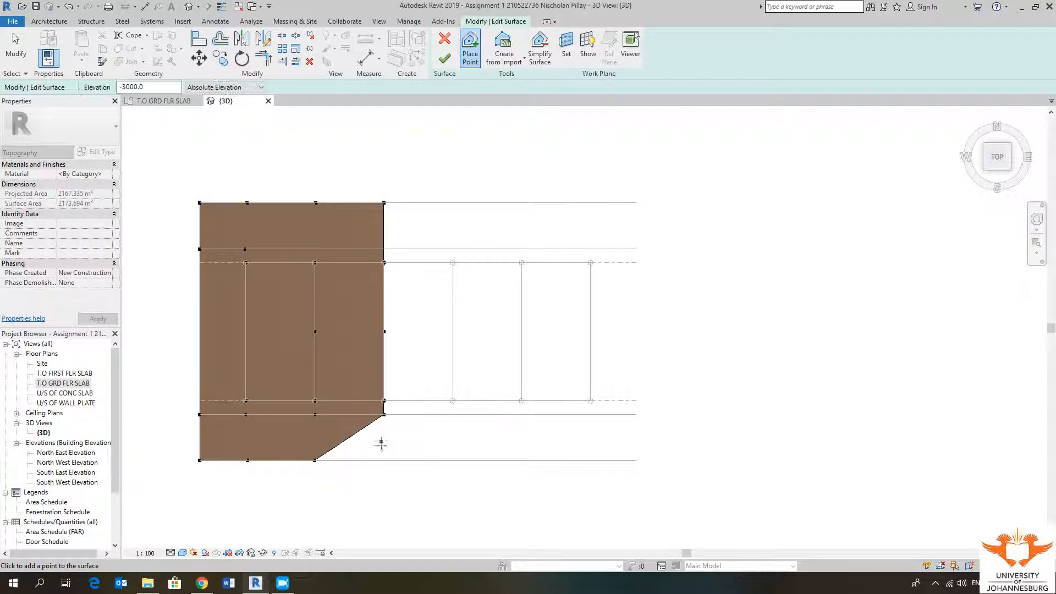
click(384, 460)
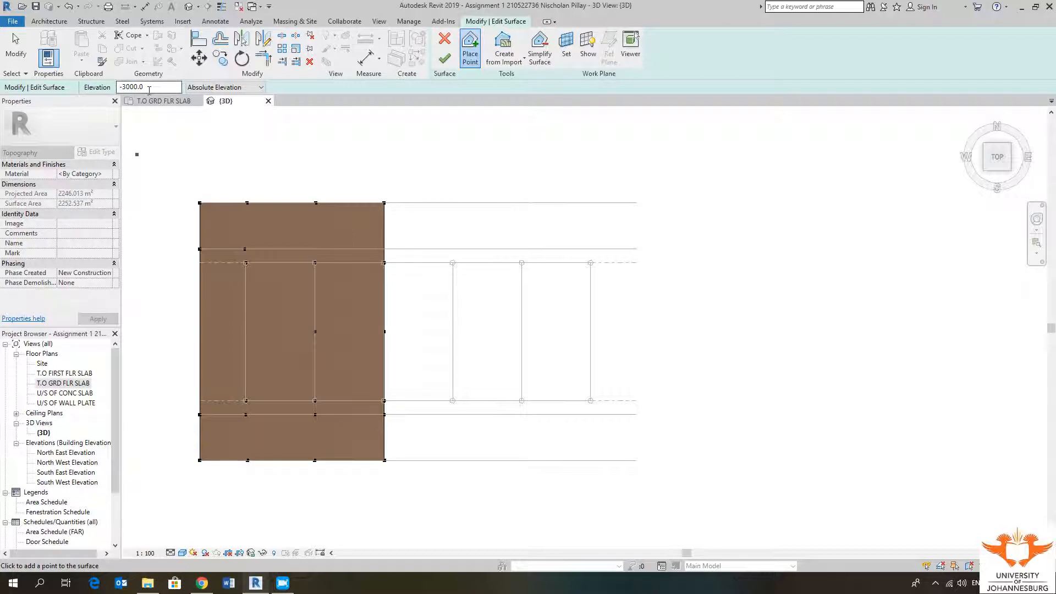
Step: Place surface points at absolute elevation -4000 in line with the fourth cross line from the west, including its midpoint
drag(151, 88, 77, 83)
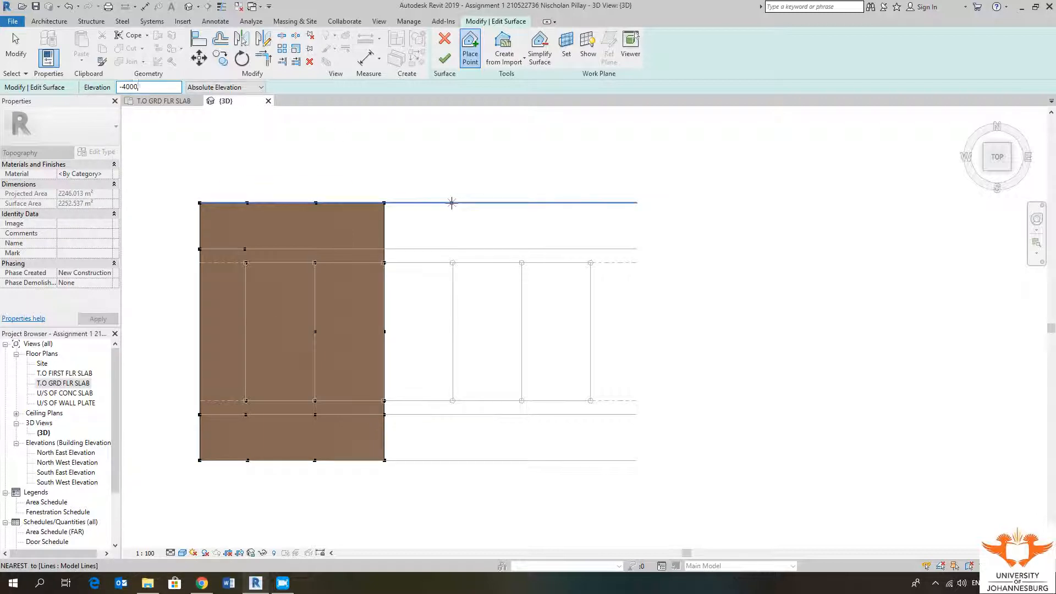
click(451, 202)
click(455, 252)
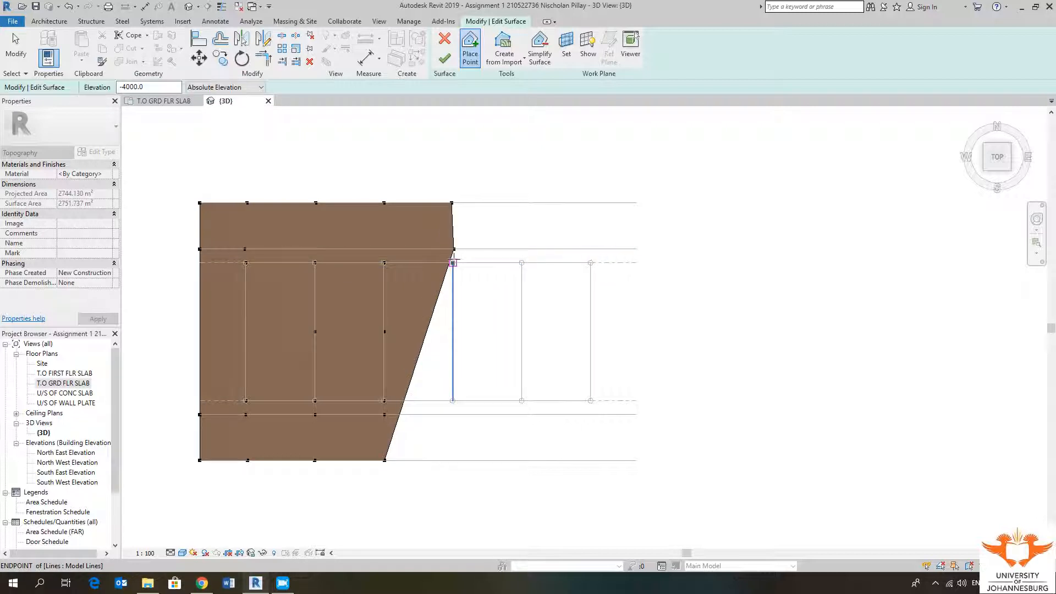
click(452, 331)
click(452, 400)
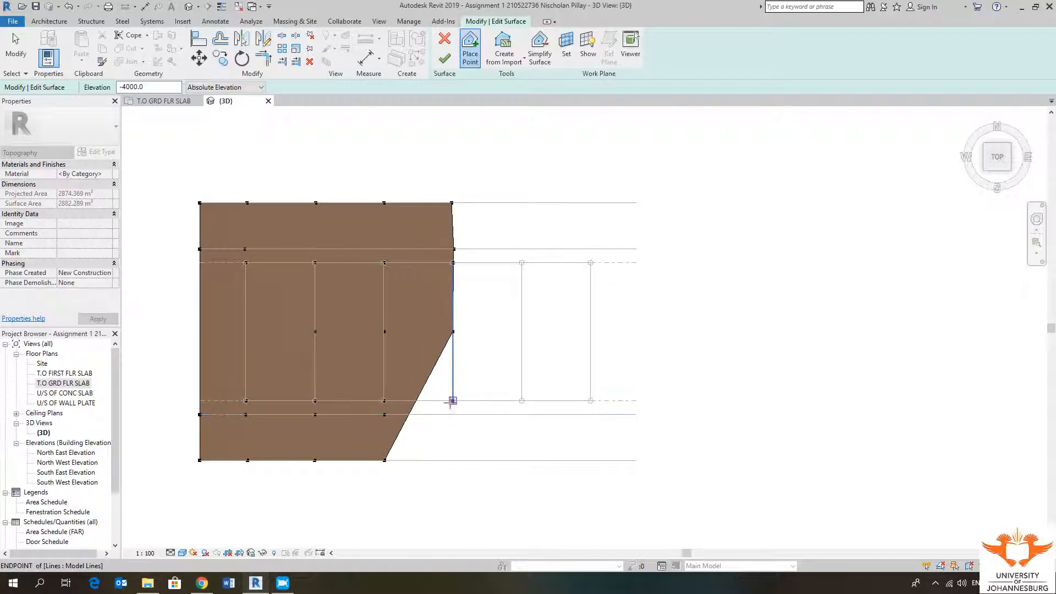
click(452, 414)
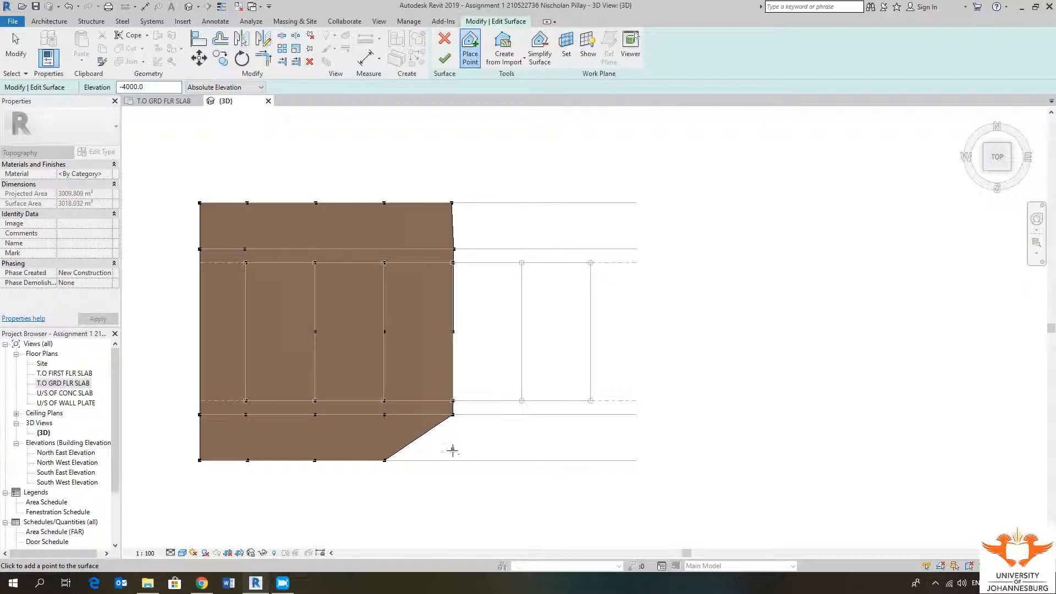
click(454, 461)
Step: Place six surface points at absolute elevation -5000 in line with the fifth cross line from the west, including its midpoint
middle_drag(482, 349, 473, 349)
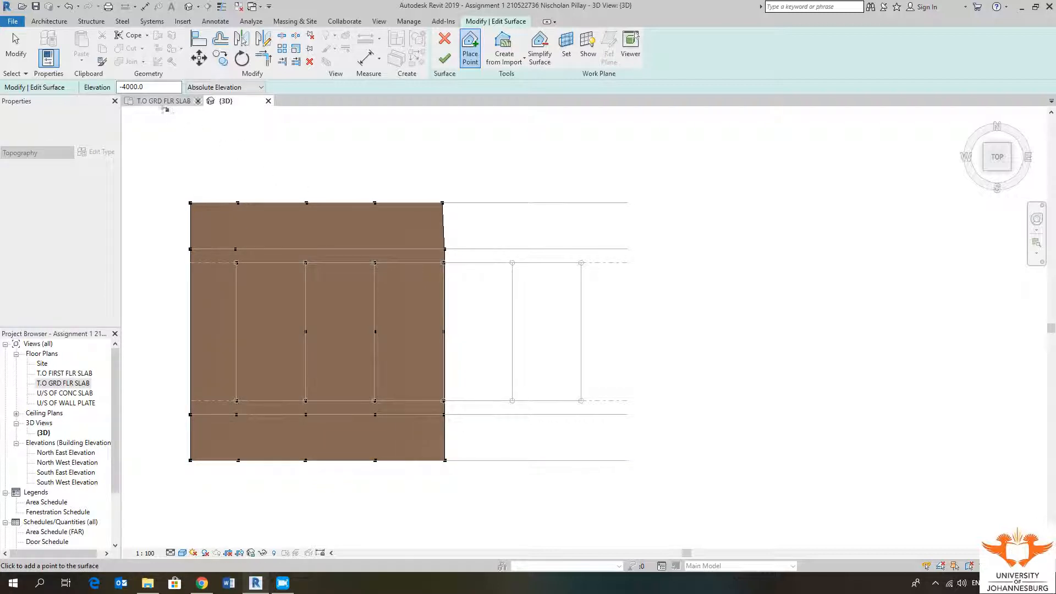
drag(159, 87, 92, 79)
text(-)
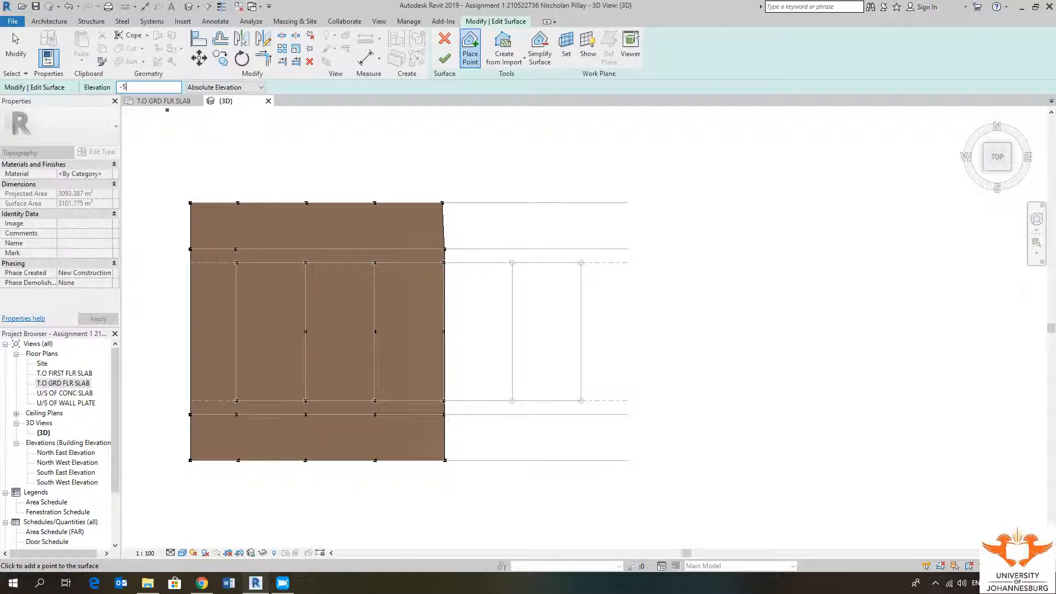
click(511, 203)
click(512, 263)
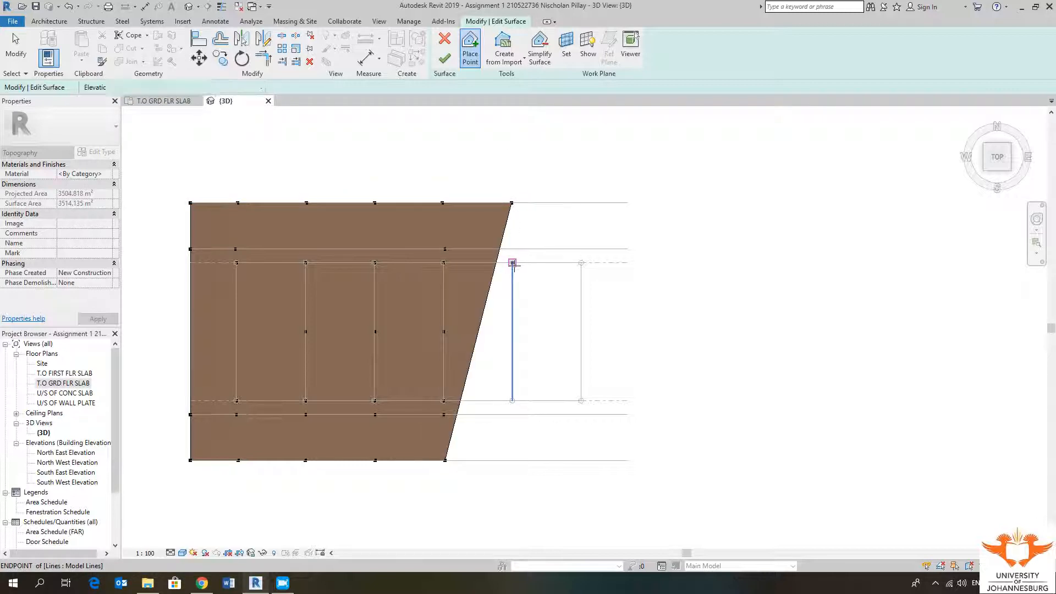
click(512, 333)
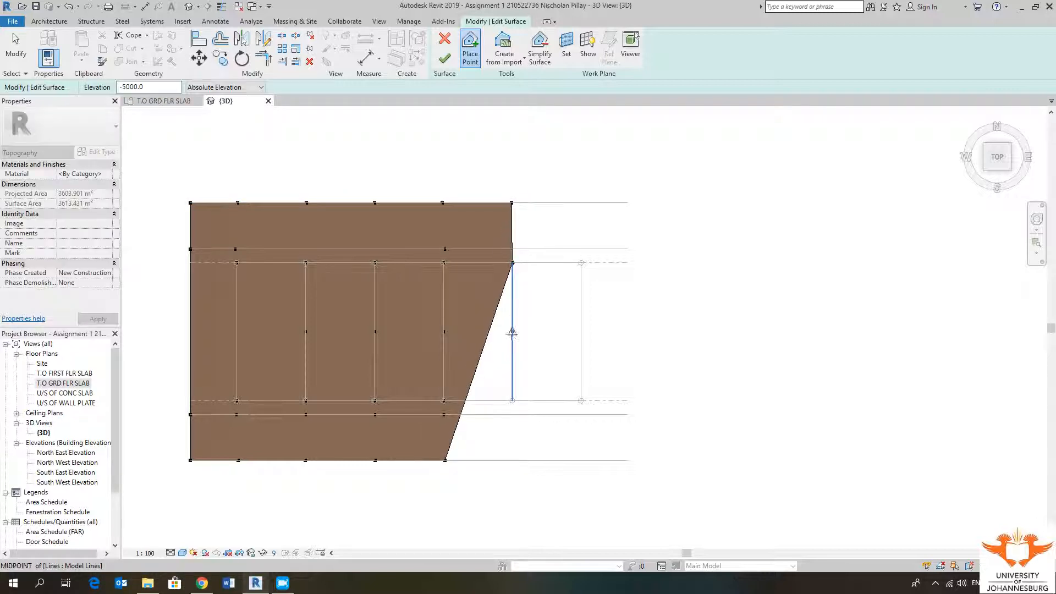
click(512, 401)
click(513, 415)
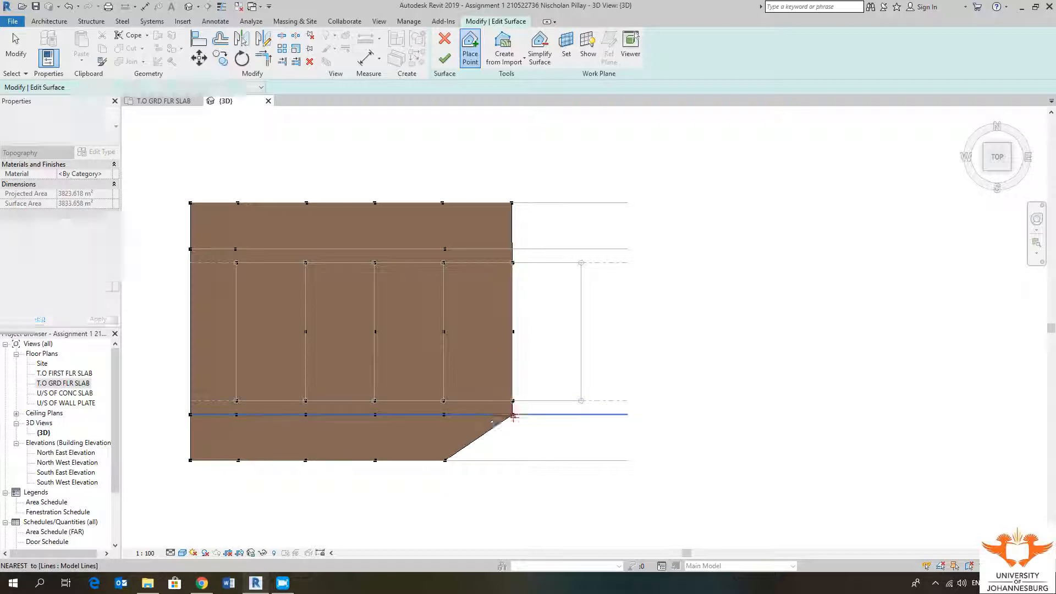
click(516, 460)
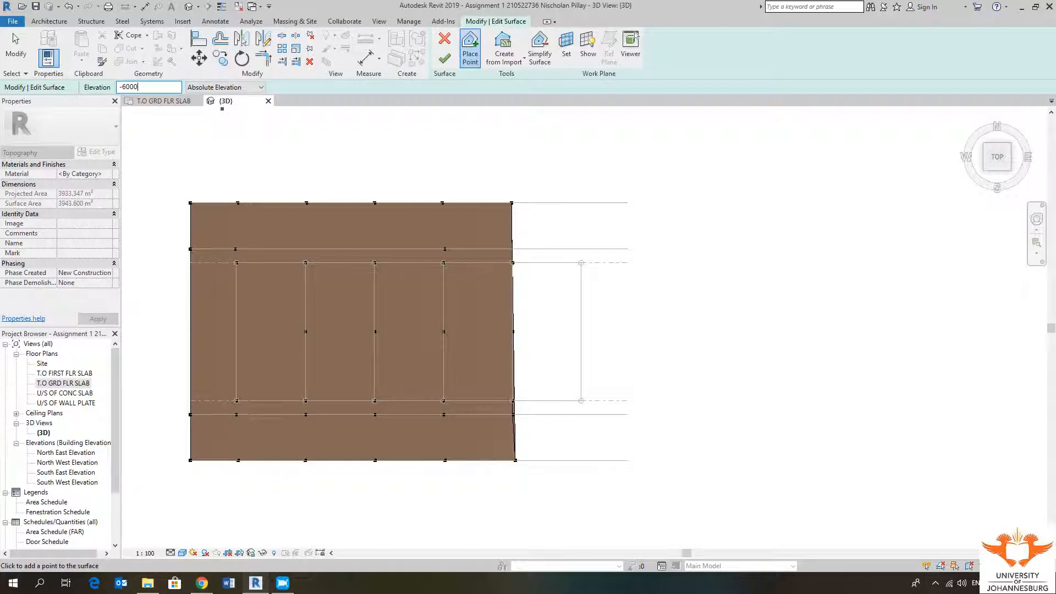
Step: Place five surface points at absolute elevation -6000 in line with the sixth cross line, at its ends, midpoint and the outer site lines
click(581, 203)
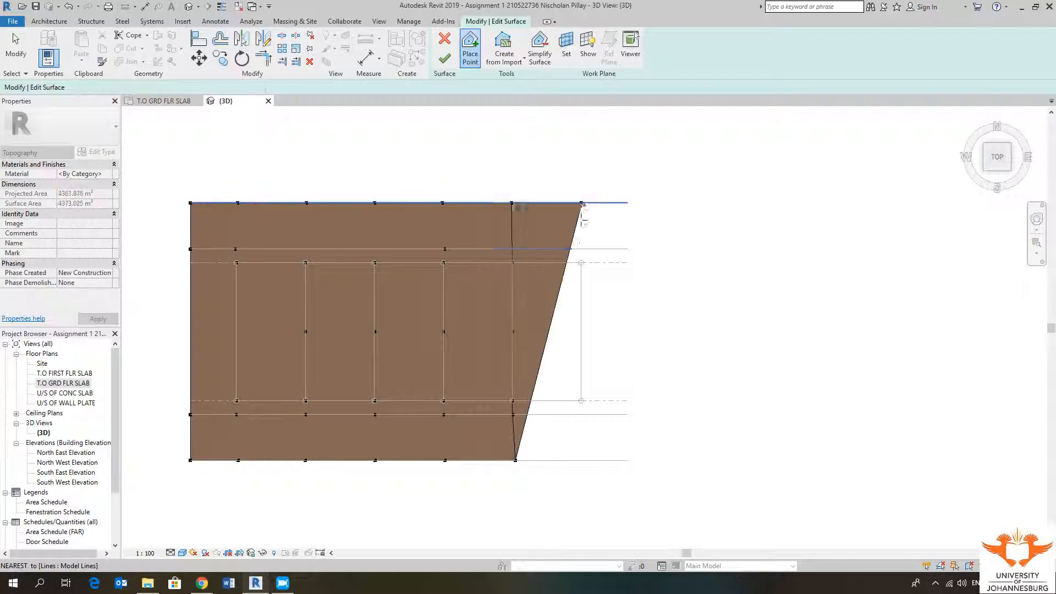
click(581, 262)
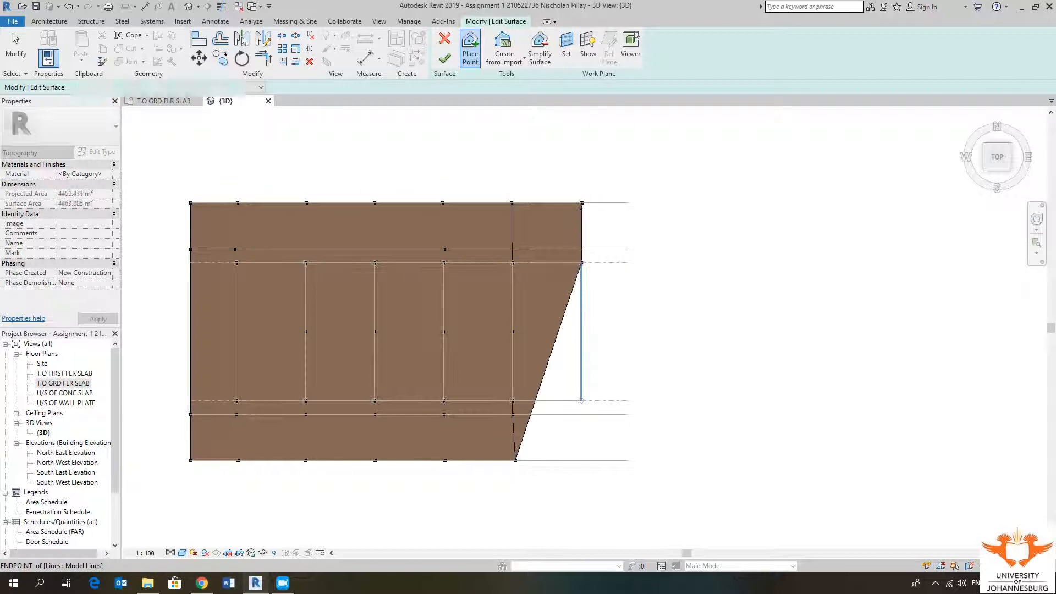
click(581, 330)
click(582, 401)
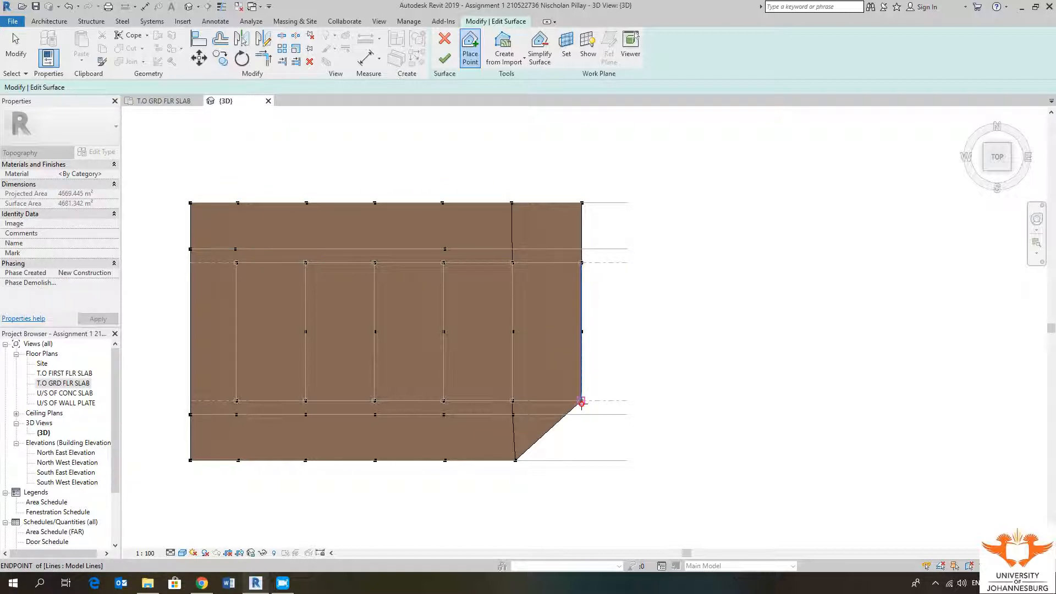
click(580, 460)
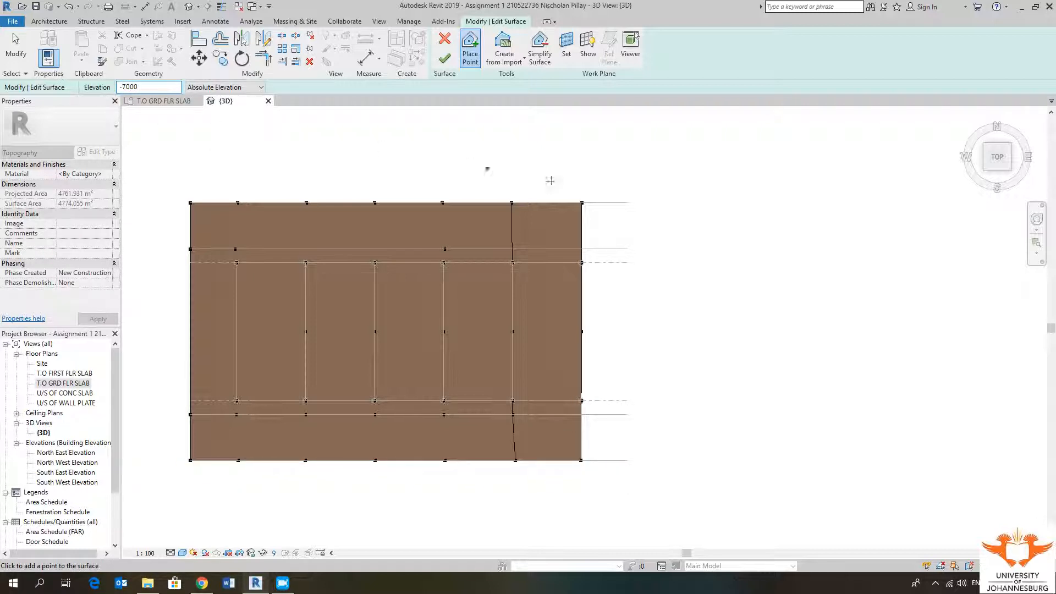
Step: Place six surface points at absolute elevation -7000 on the east ends of the long site lines and end point placement
click(627, 203)
click(628, 248)
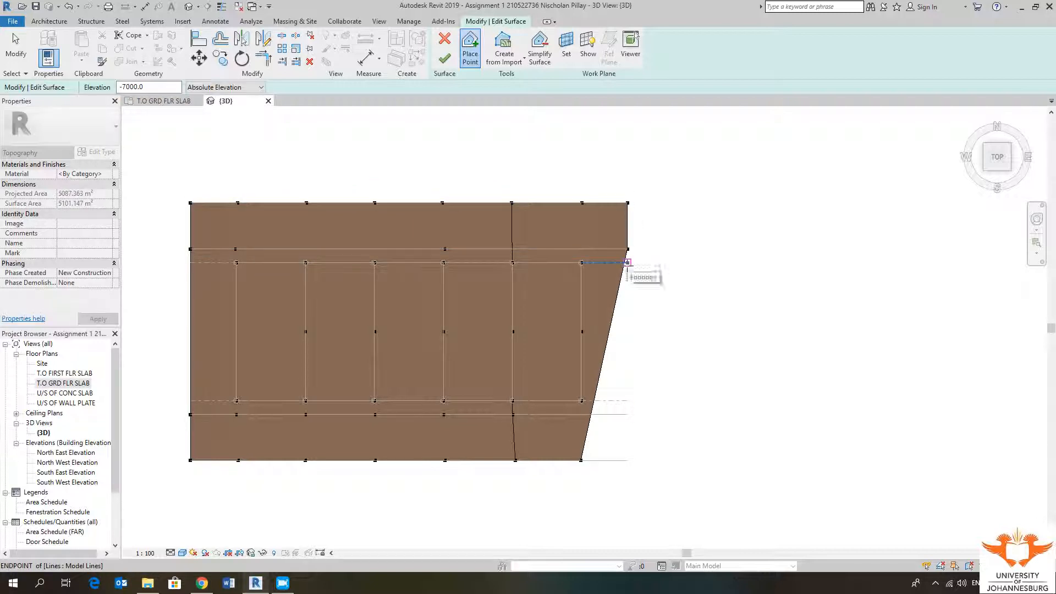
click(627, 263)
click(627, 401)
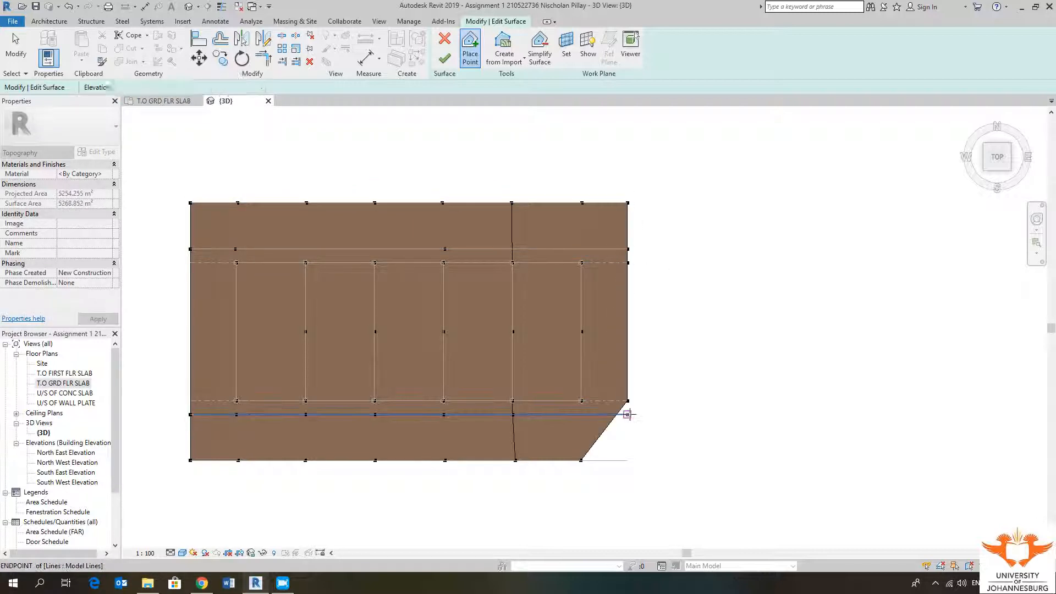
click(627, 414)
click(627, 460)
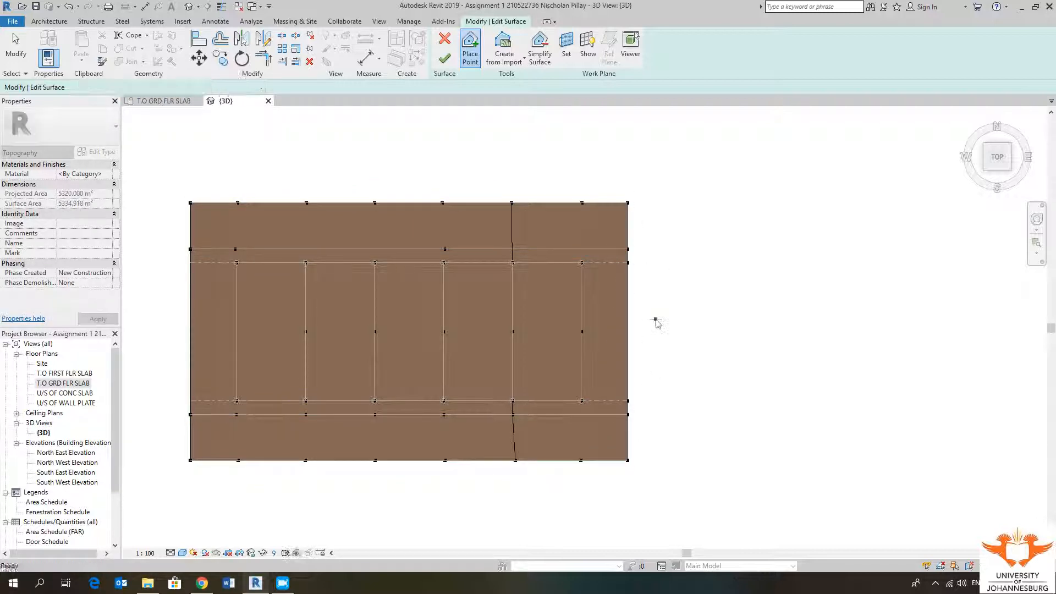
key(Escape)
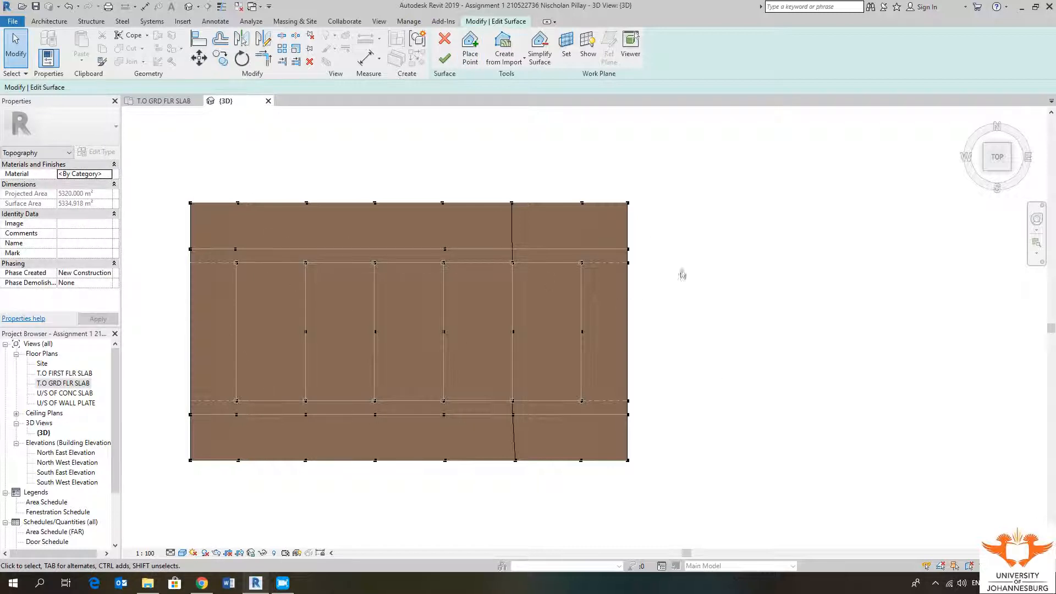
Step: Check the elevations of an interior point on the third and fourth cross lines and of the northeast corner boundary point
click(375, 416)
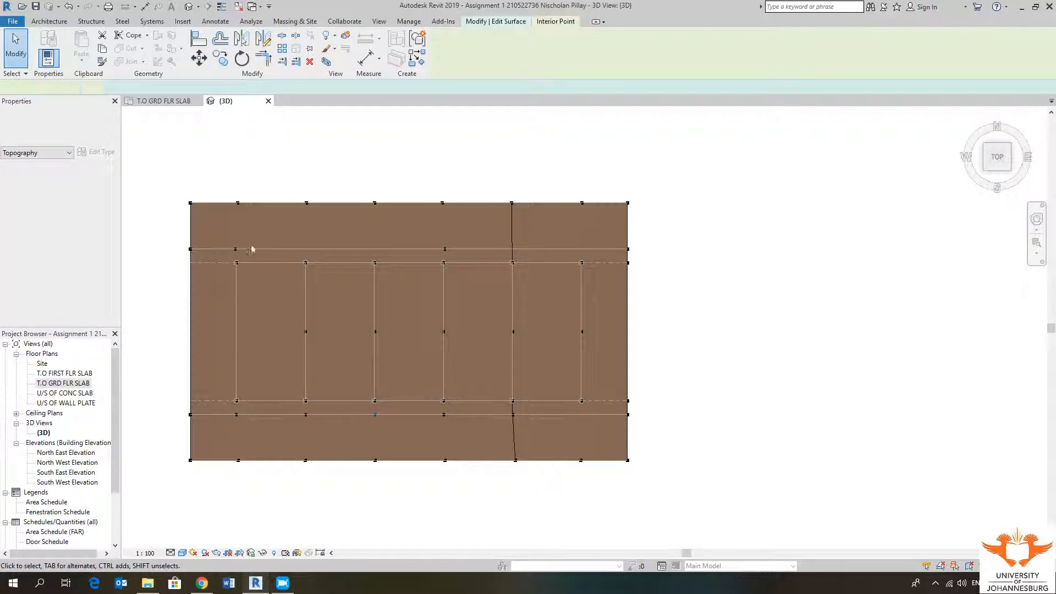
click(444, 332)
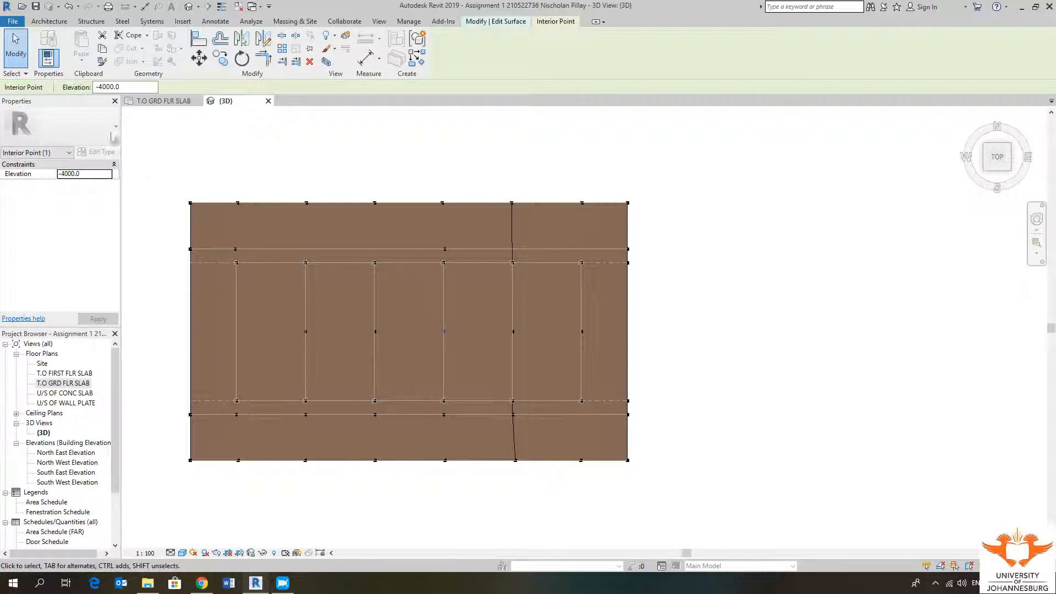
click(628, 203)
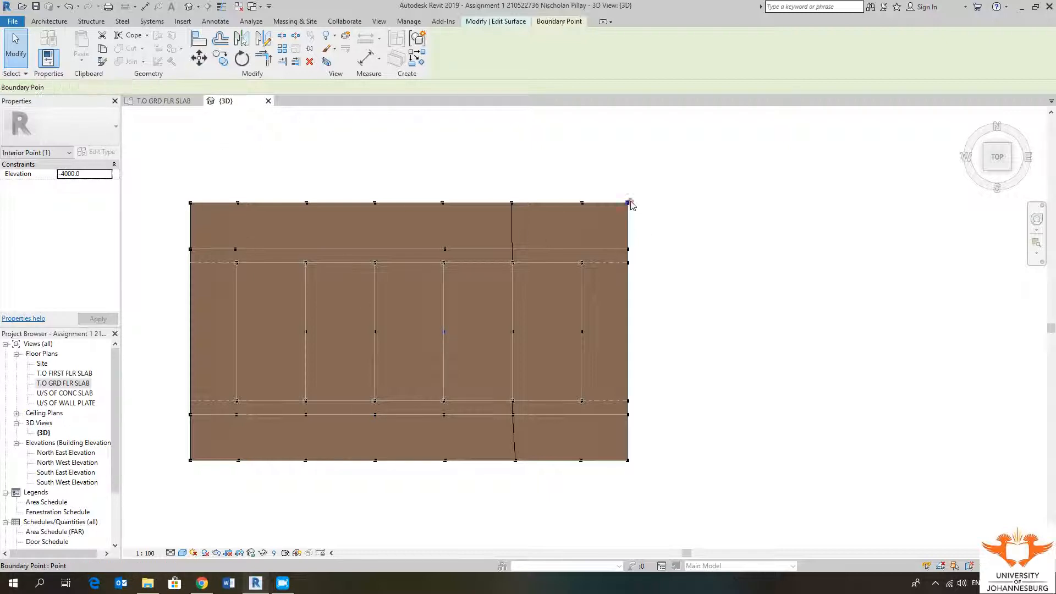
click(393, 183)
middle_drag(380, 186, 519, 184)
middle_drag(550, 332, 416, 192)
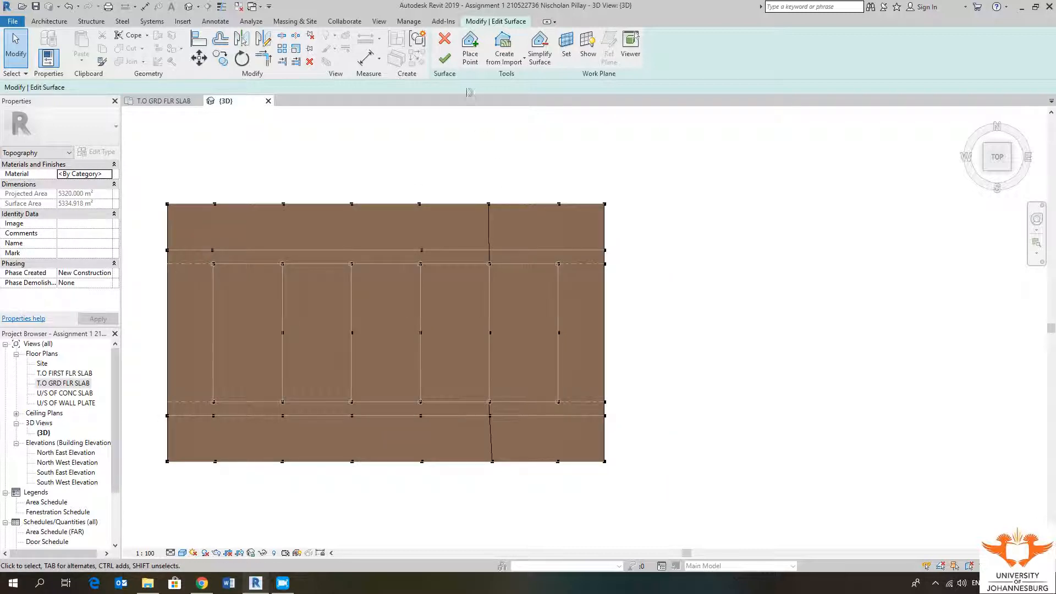
Step: Finish the surface edit and select the toposurface to inspect its slope against the site lines
click(445, 62)
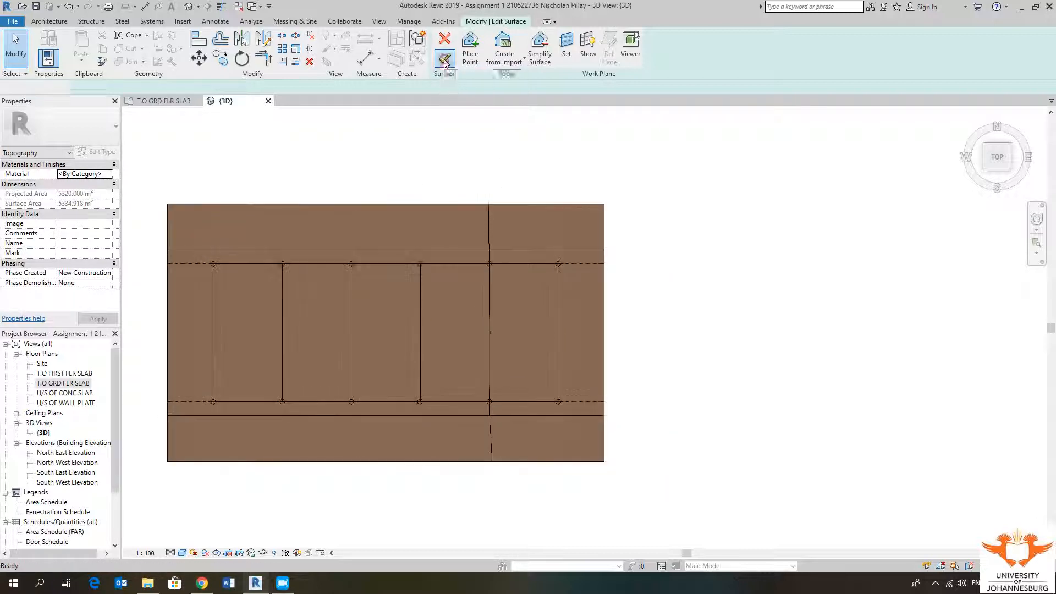
shift+middle_drag(430, 492, 526, 446)
click(582, 401)
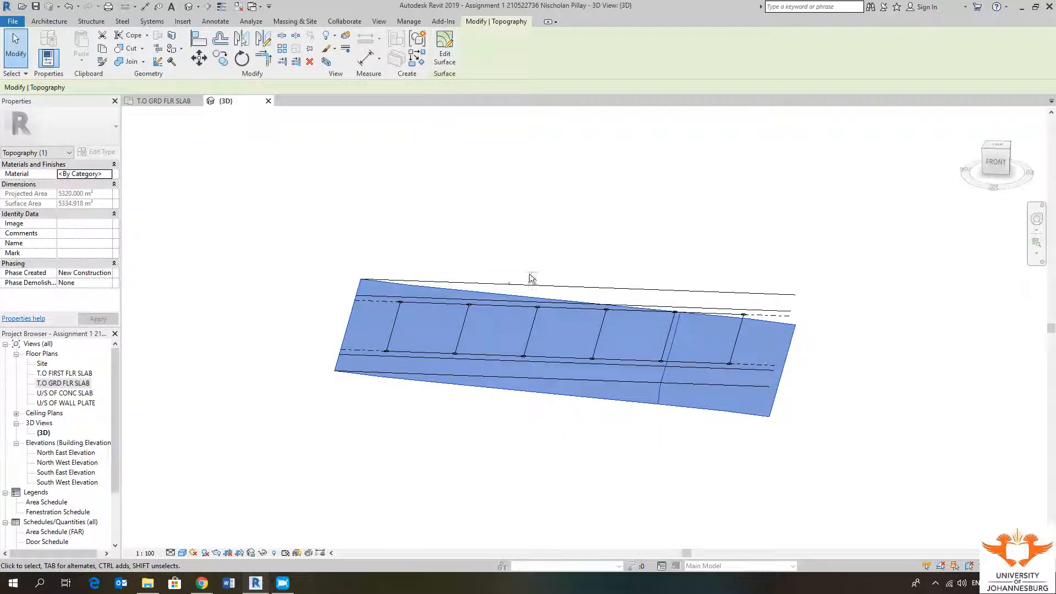
shift+middle_drag(531, 278, 636, 447)
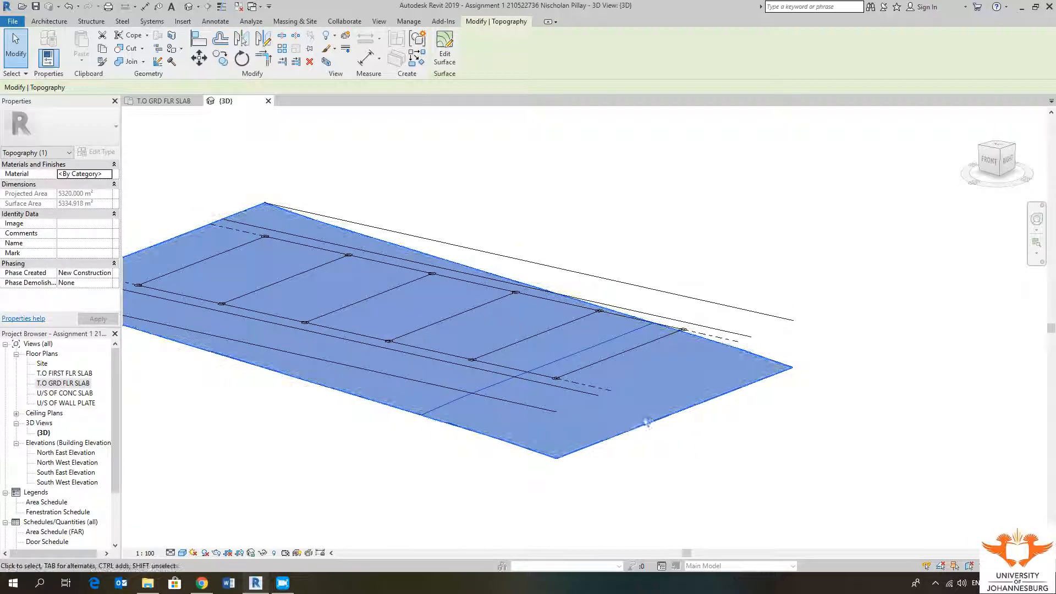
click(647, 437)
click(649, 422)
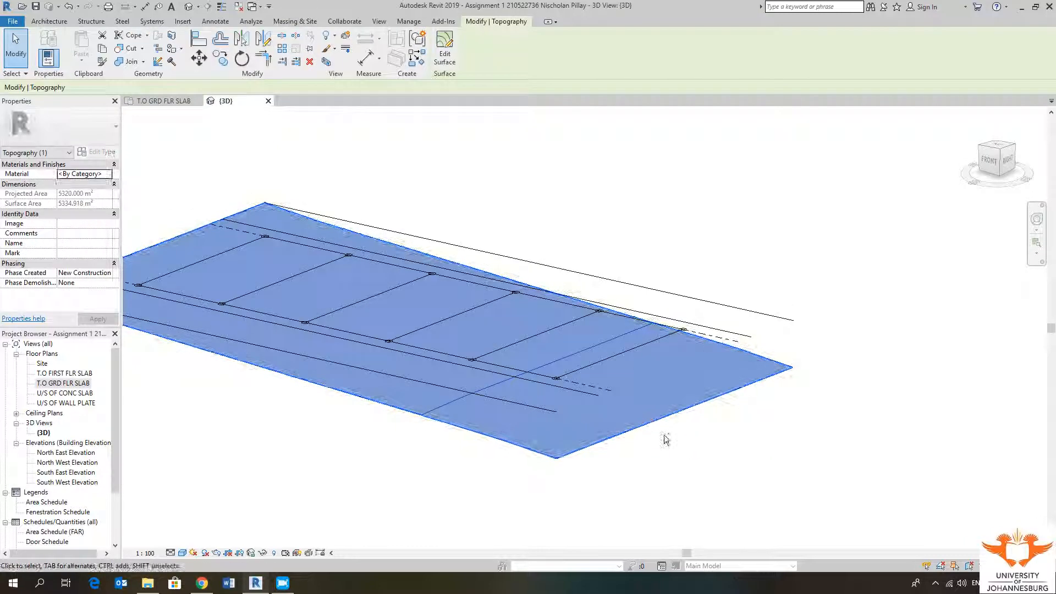
Step: Delete the sloping toposurface, leaving the site layout lines in place
shift+middle_drag(686, 427, 577, 459)
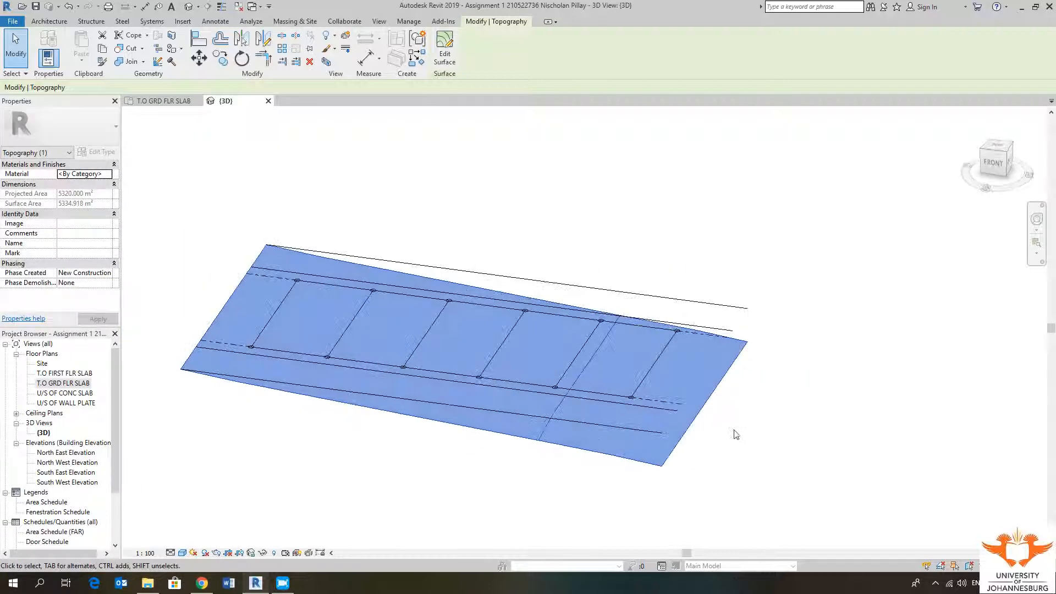
click(736, 434)
click(709, 399)
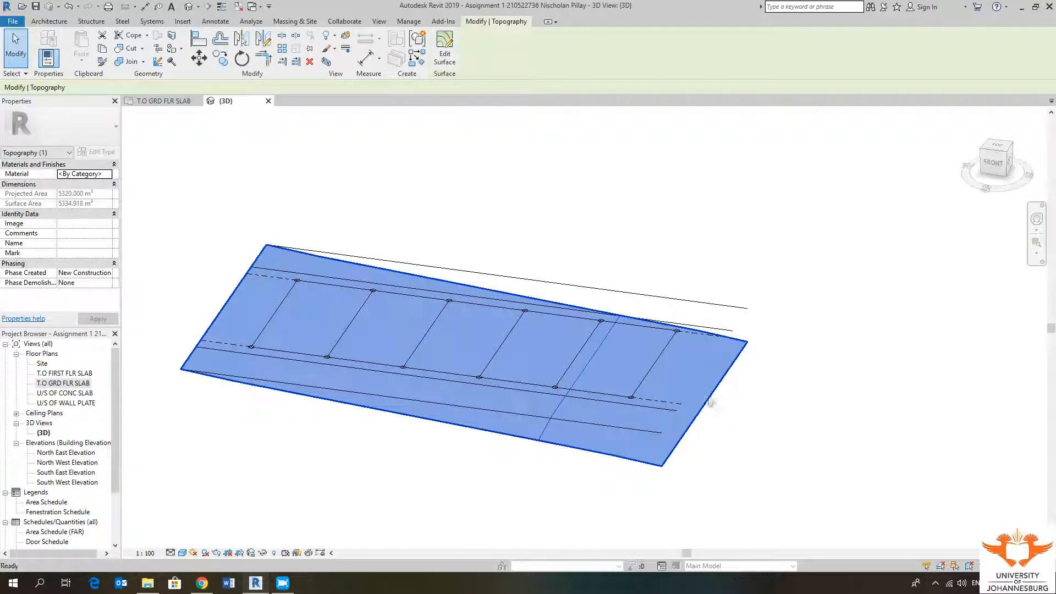
key(Delete)
Step: Create a flat toposurface at absolute elevation 0 with points on the four outer ends of the site lines
click(995, 147)
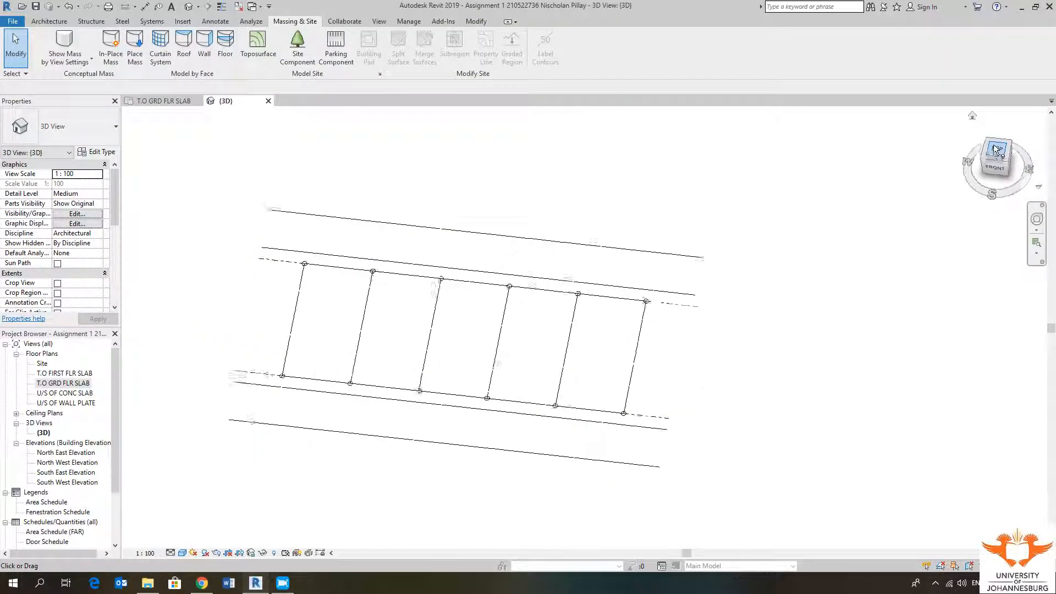
middle_drag(572, 177, 424, 171)
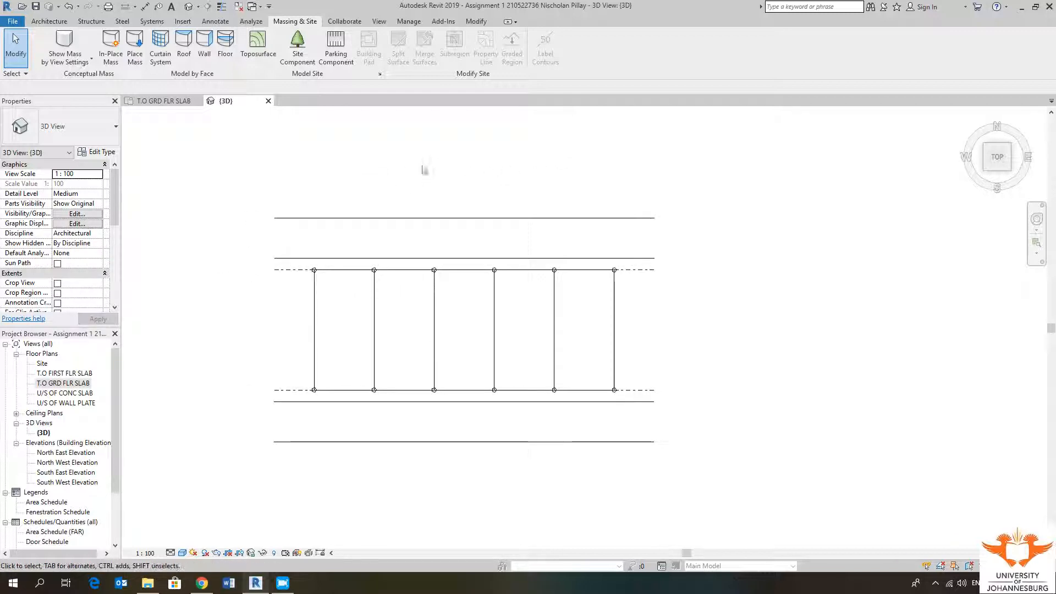
click(260, 46)
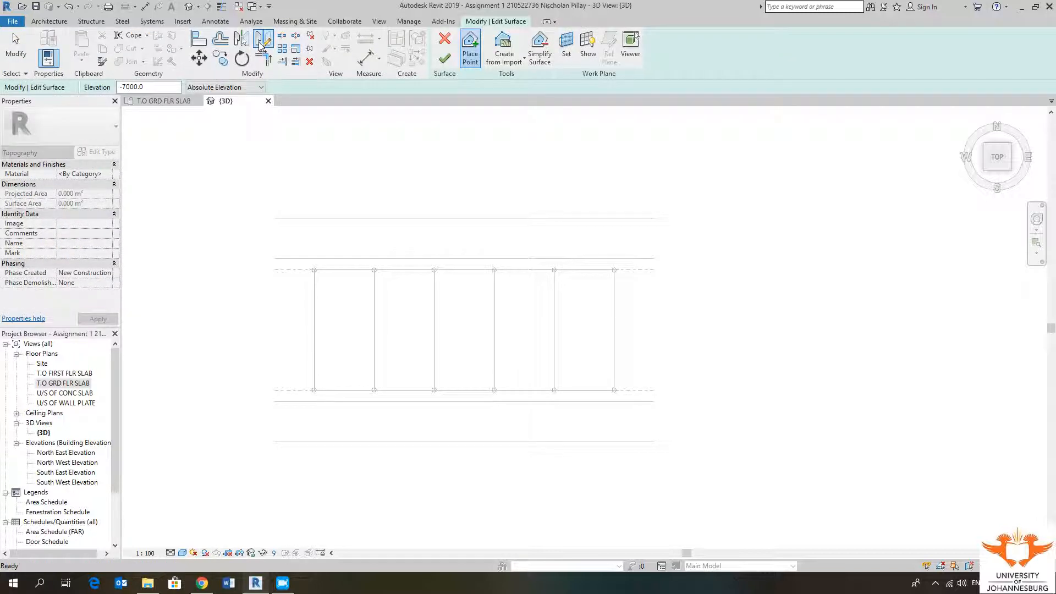
click(156, 88)
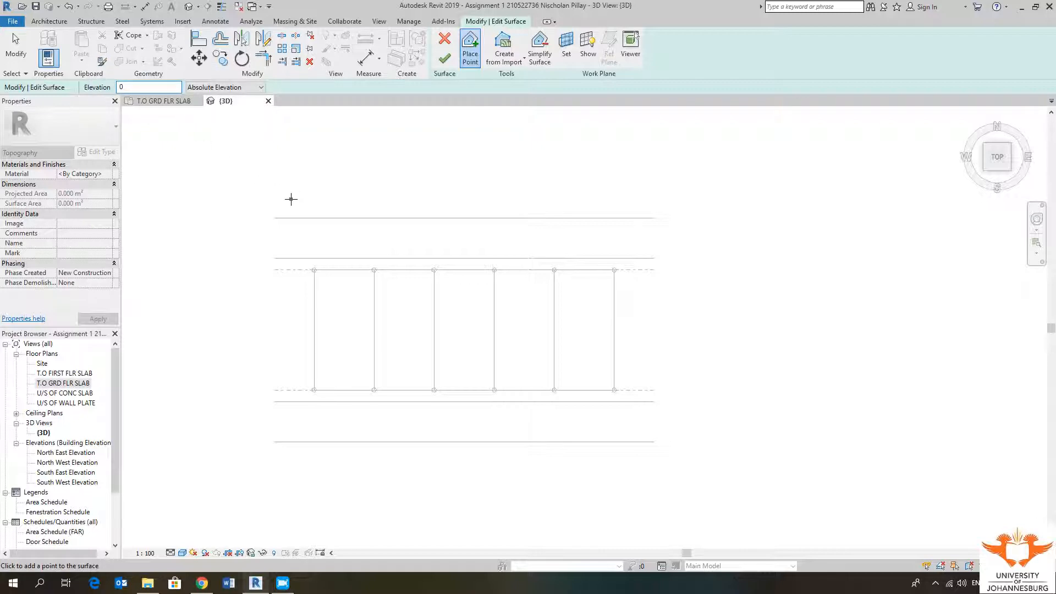
click(274, 217)
click(654, 218)
click(654, 442)
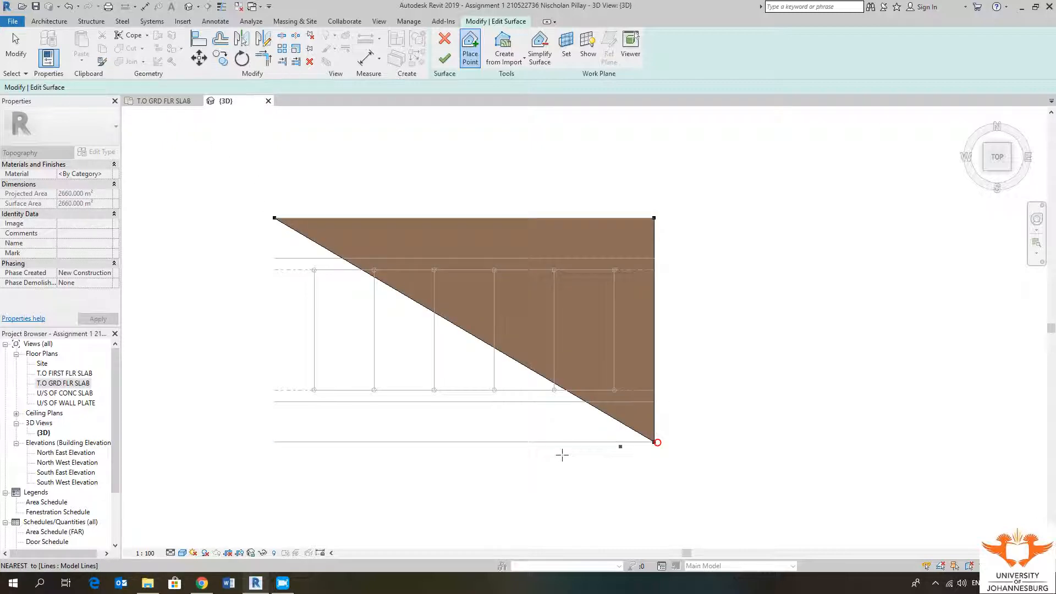
click(275, 441)
key(Escape)
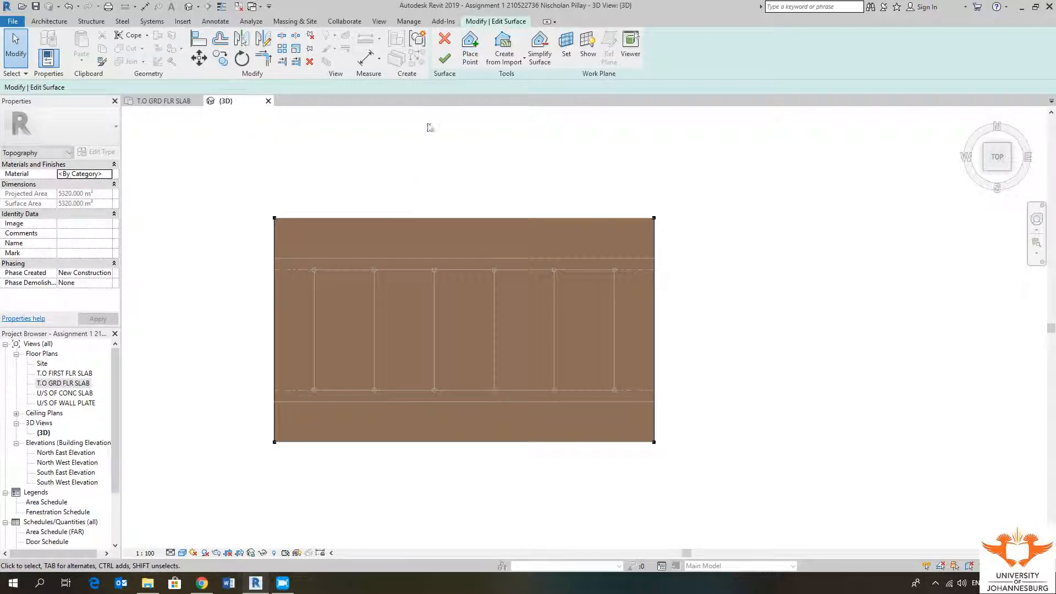
click(444, 59)
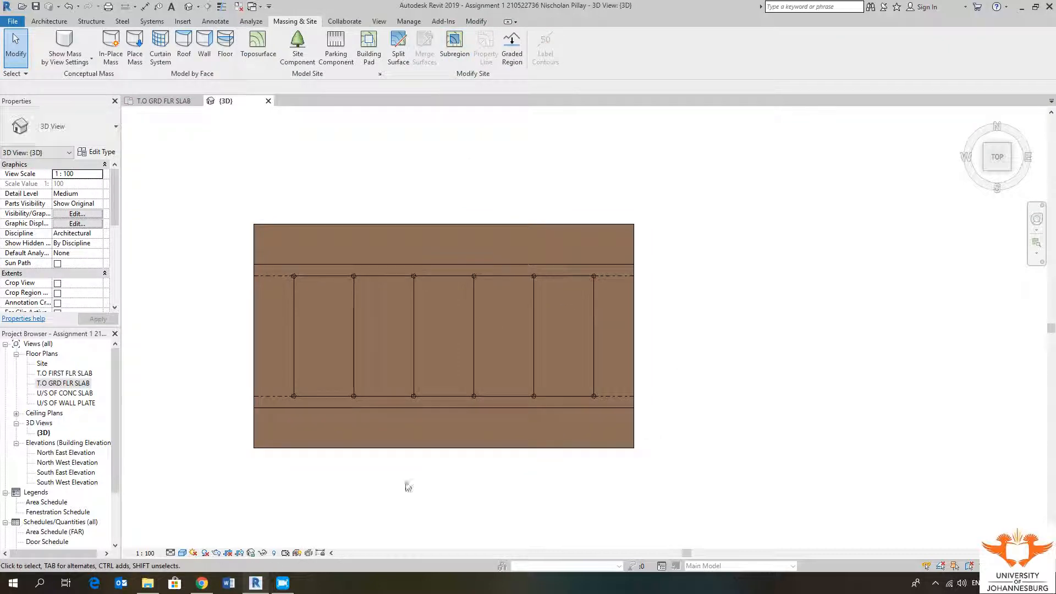
Step: Inspect the flat toposurface at an angle and in plan, selecting it to check its extents against the site lines
shift+middle_drag(408, 486, 540, 250)
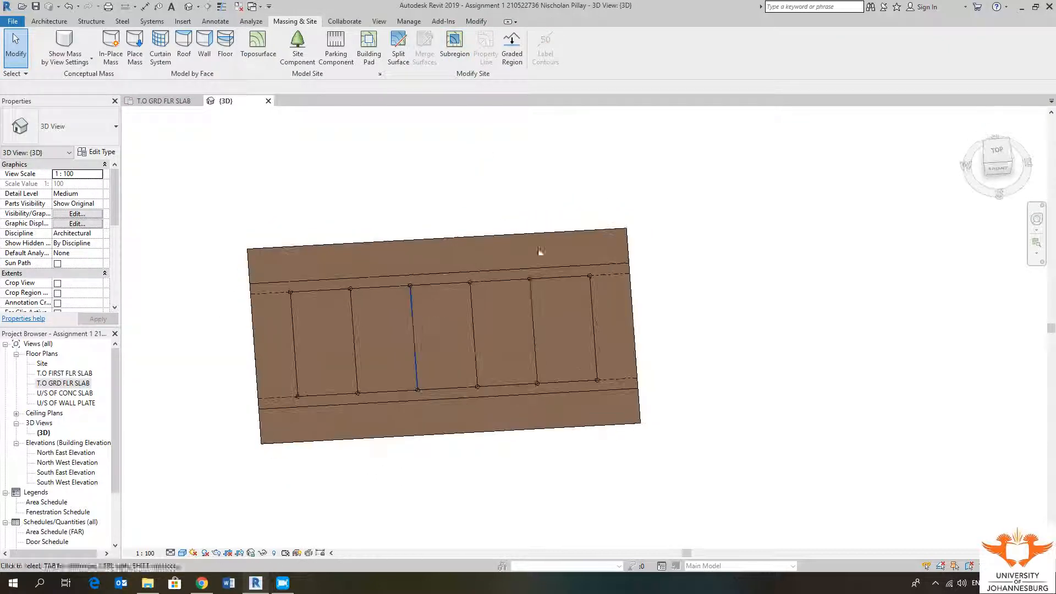
click(990, 159)
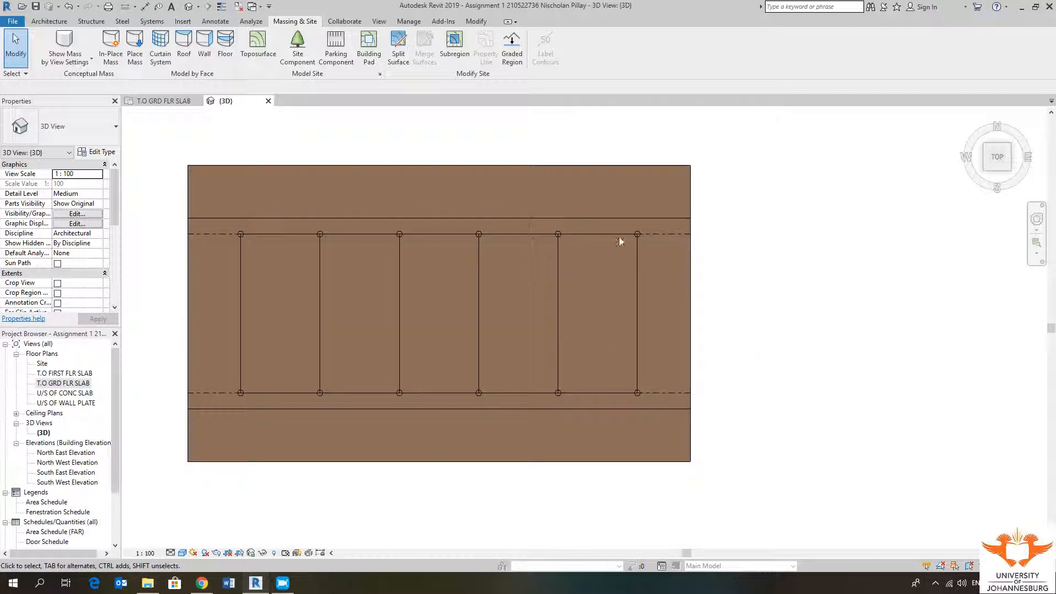
click(188, 278)
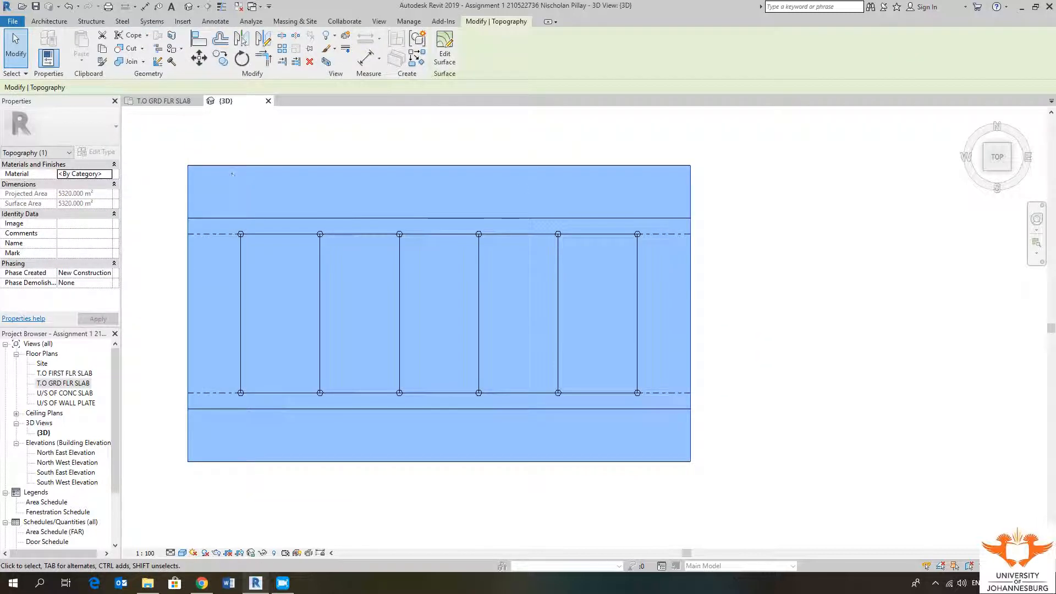
click(790, 255)
click(690, 271)
click(737, 273)
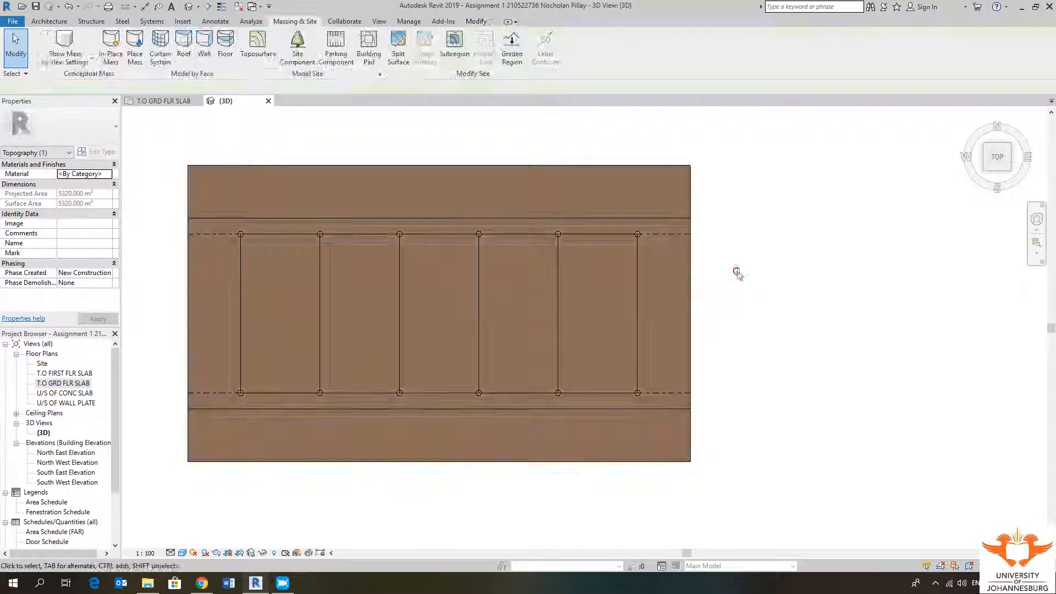
middle_drag(525, 301, 497, 309)
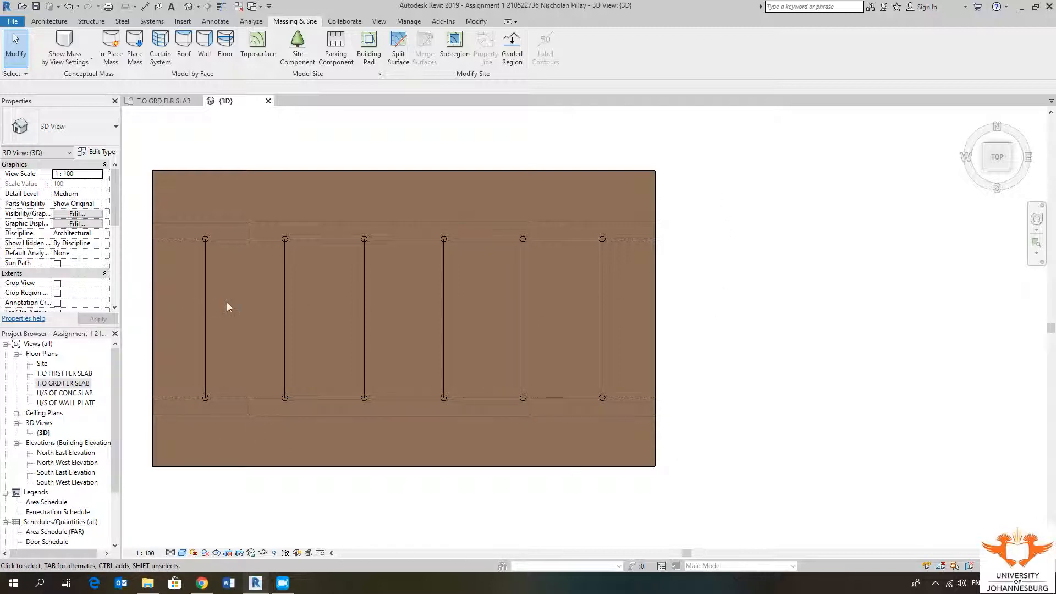
middle_drag(227, 302, 294, 302)
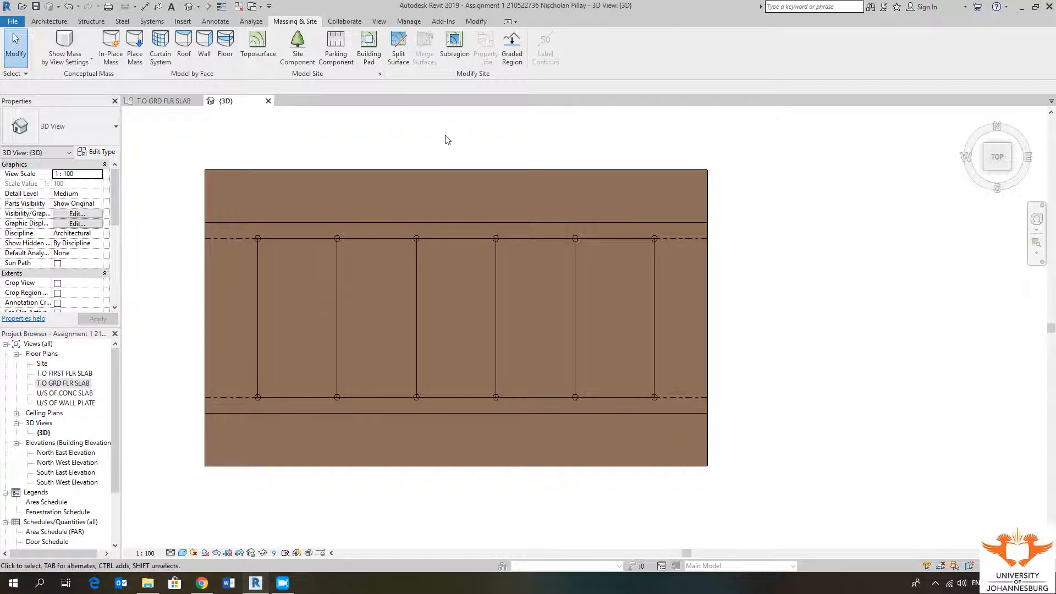
Step: Start a toposurface subregion and sketch a 10000 wide rectangle over the full-length strip between the two northernmost site lines
click(462, 50)
click(444, 39)
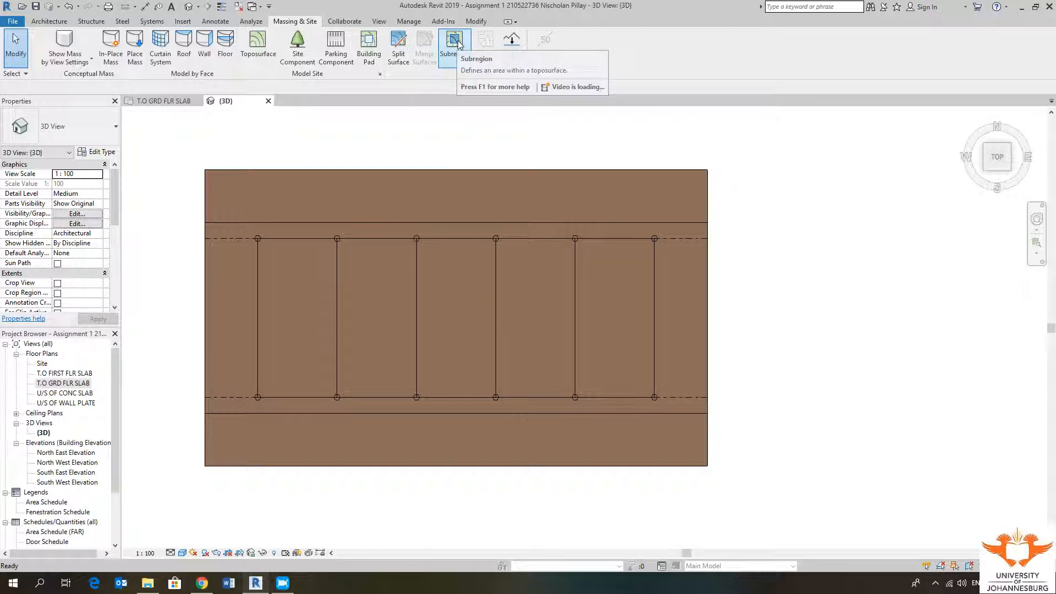
click(453, 43)
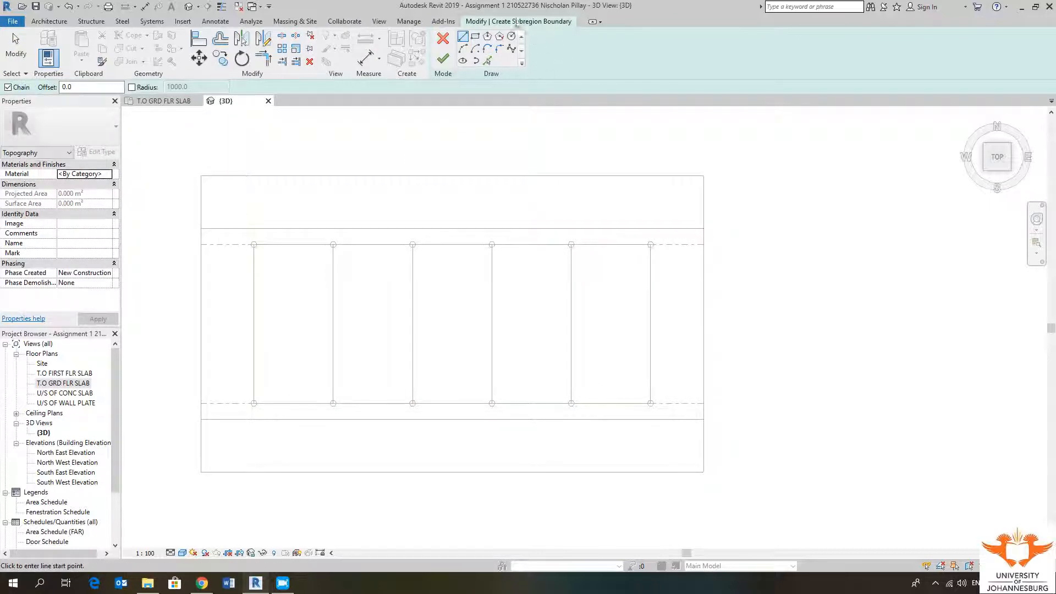
mouse_move(499, 123)
middle_down()
mouse_move(573, 132)
mouse_move(515, 125)
middle_up()
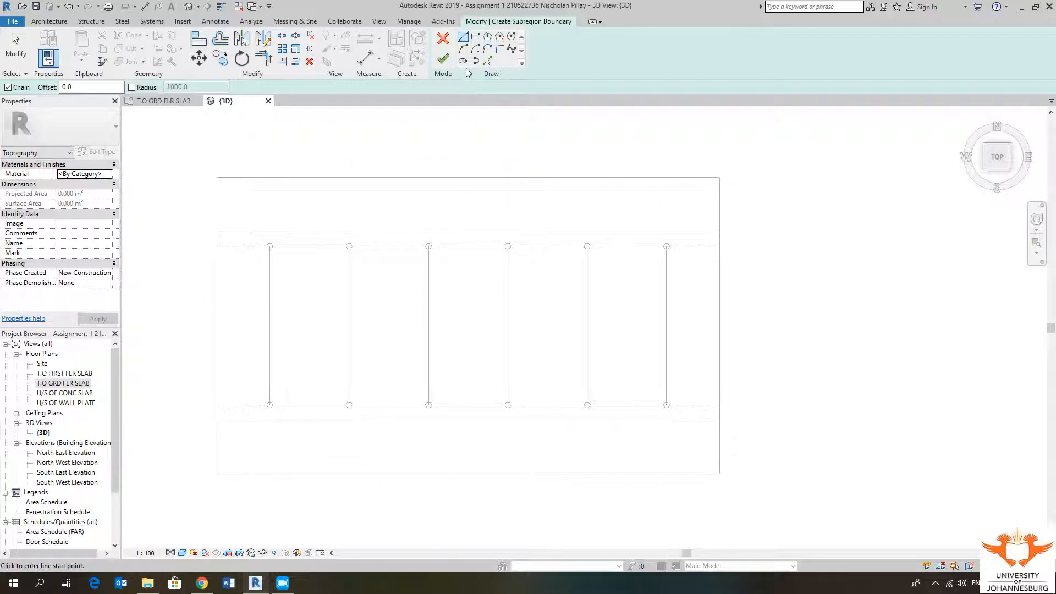
click(475, 37)
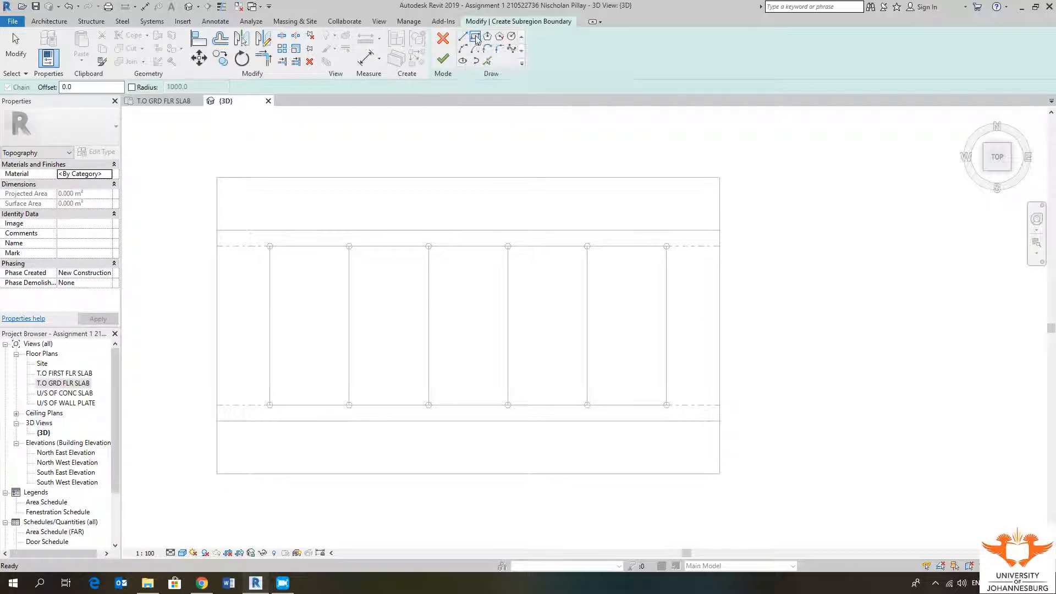
middle_drag(391, 149, 379, 150)
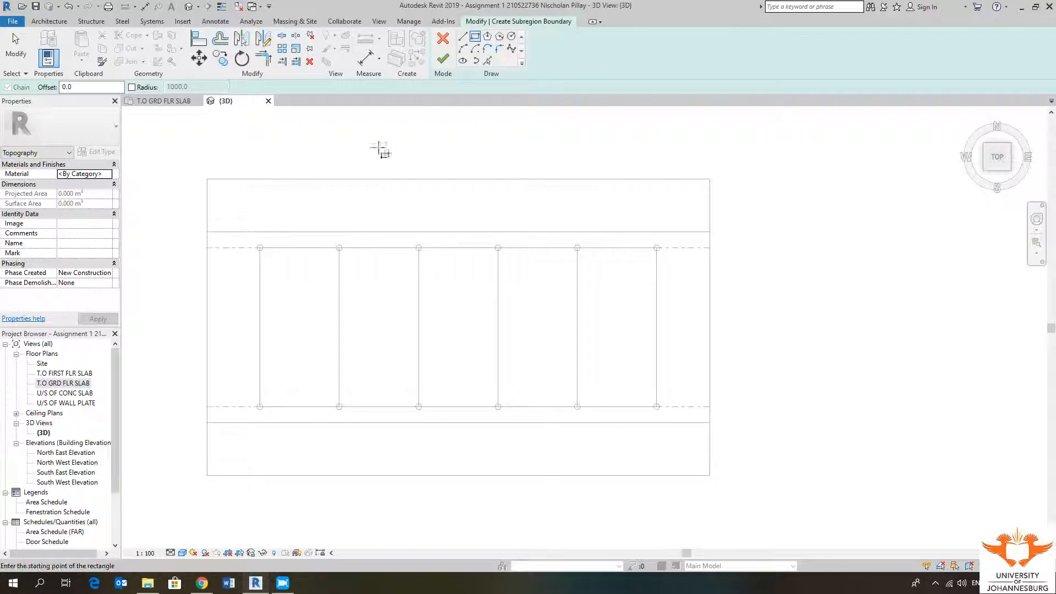
click(205, 177)
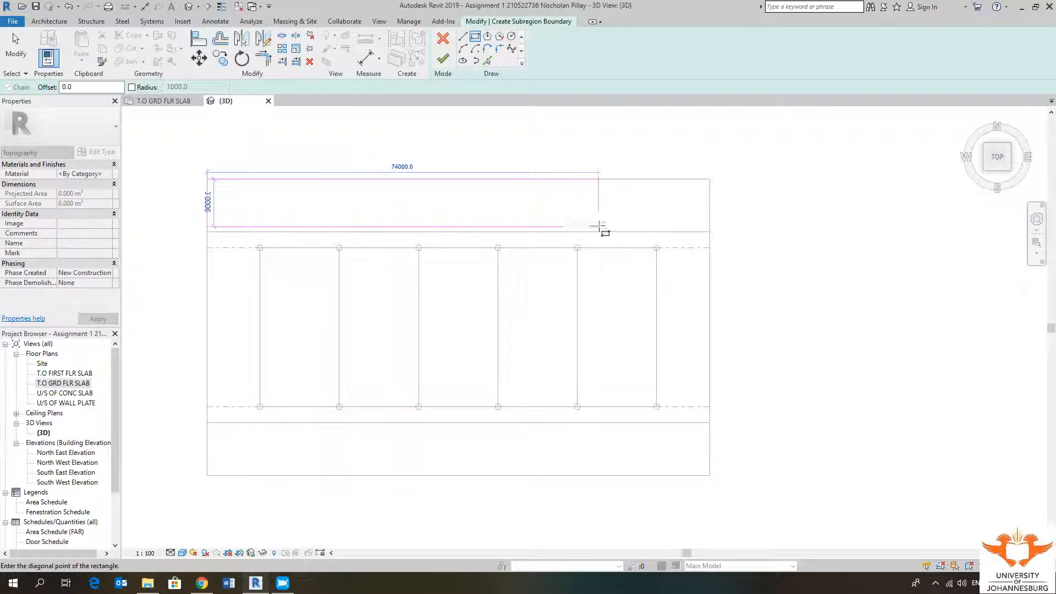
click(709, 231)
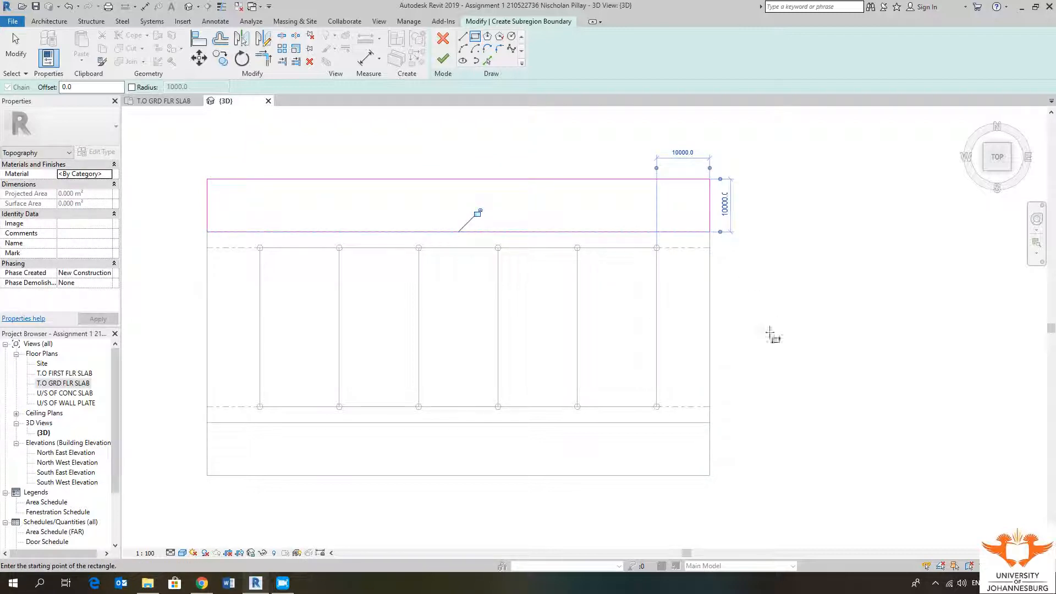
Step: Add a 10000 wide rectangle over the strip between the two southernmost site lines and finish the subregion
click(710, 423)
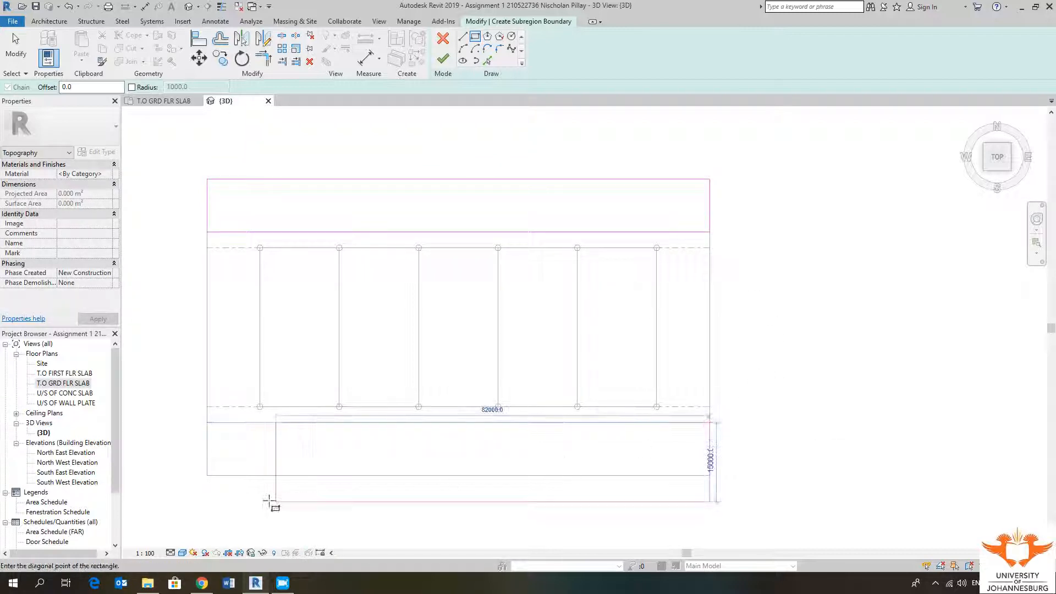
click(207, 476)
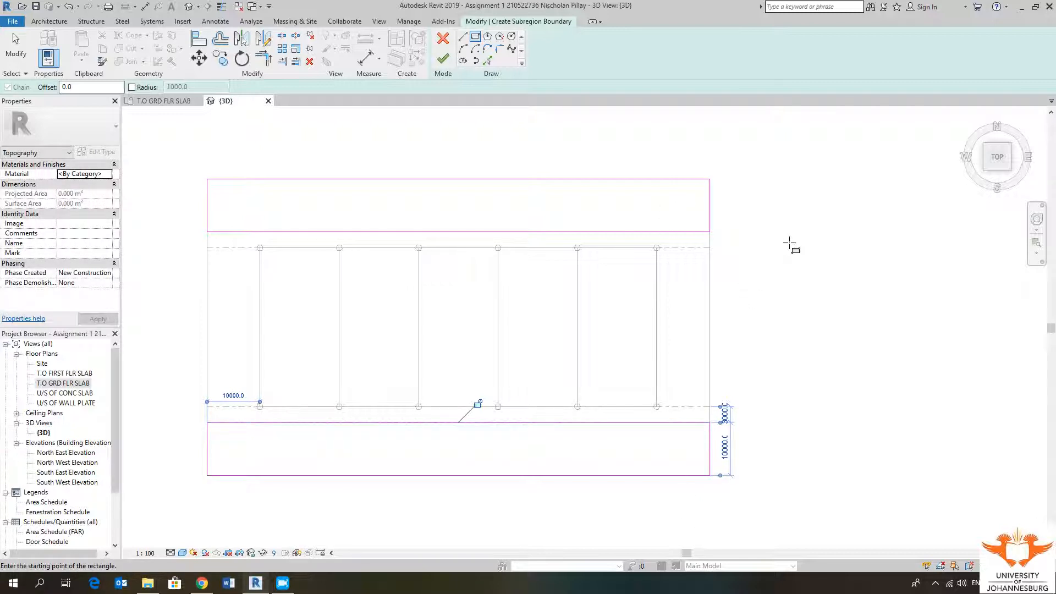
key(Escape)
key(Escape)
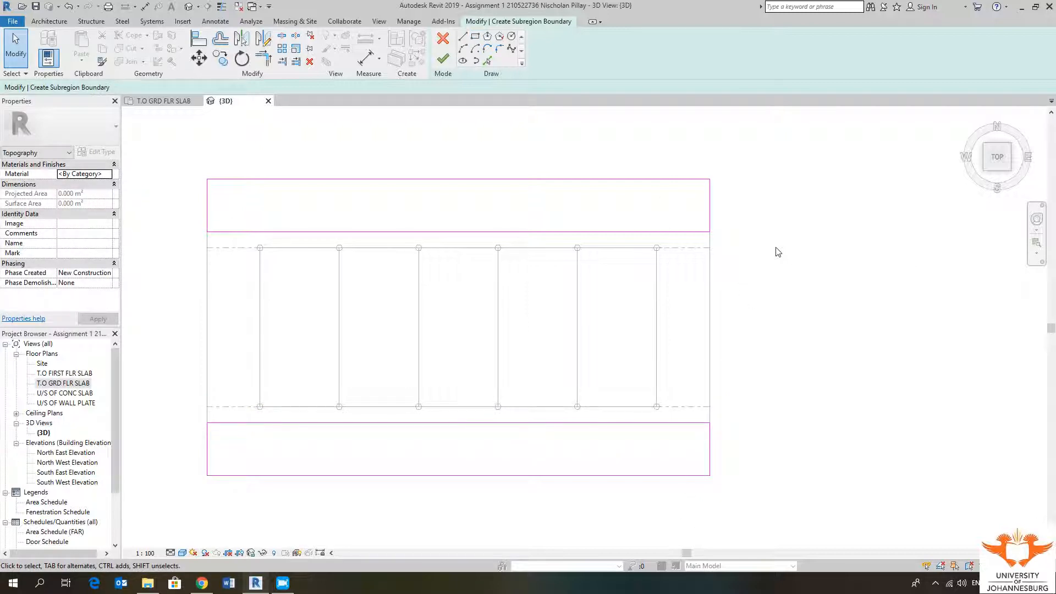
middle_drag(778, 250, 803, 249)
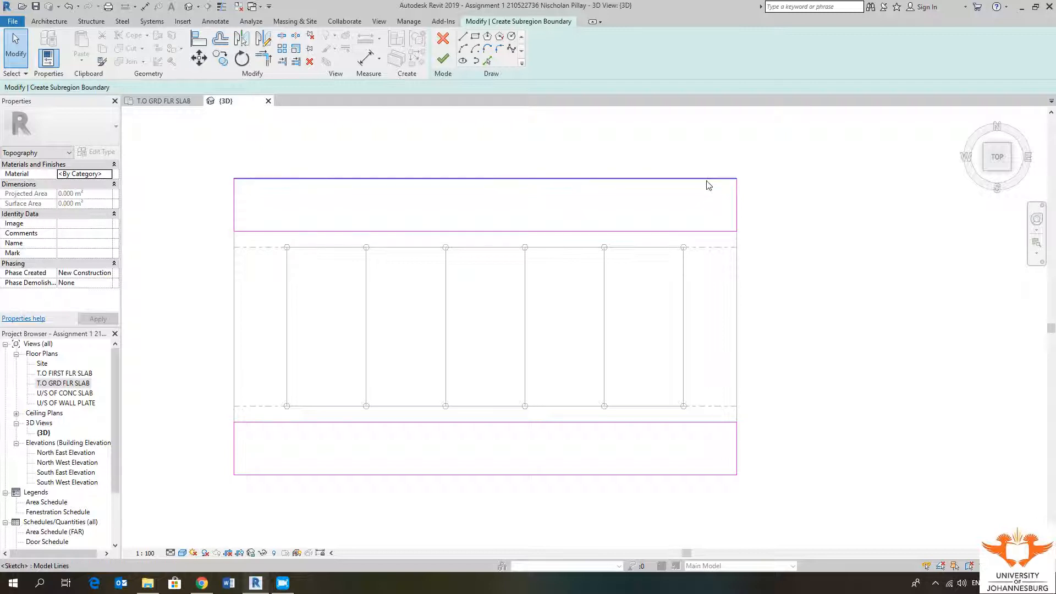
middle_drag(770, 315, 743, 317)
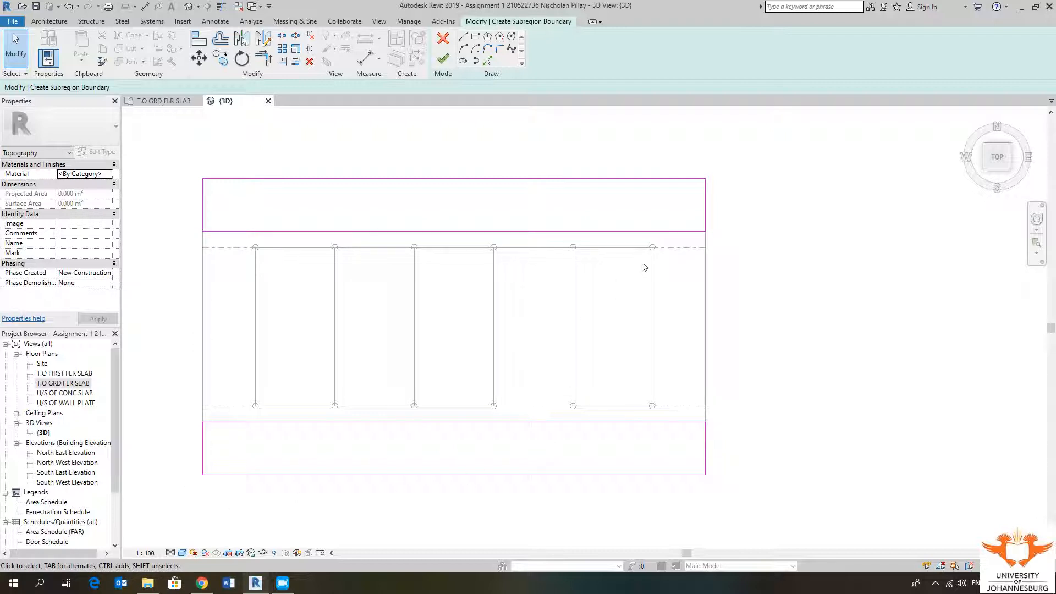
middle_drag(771, 264, 766, 269)
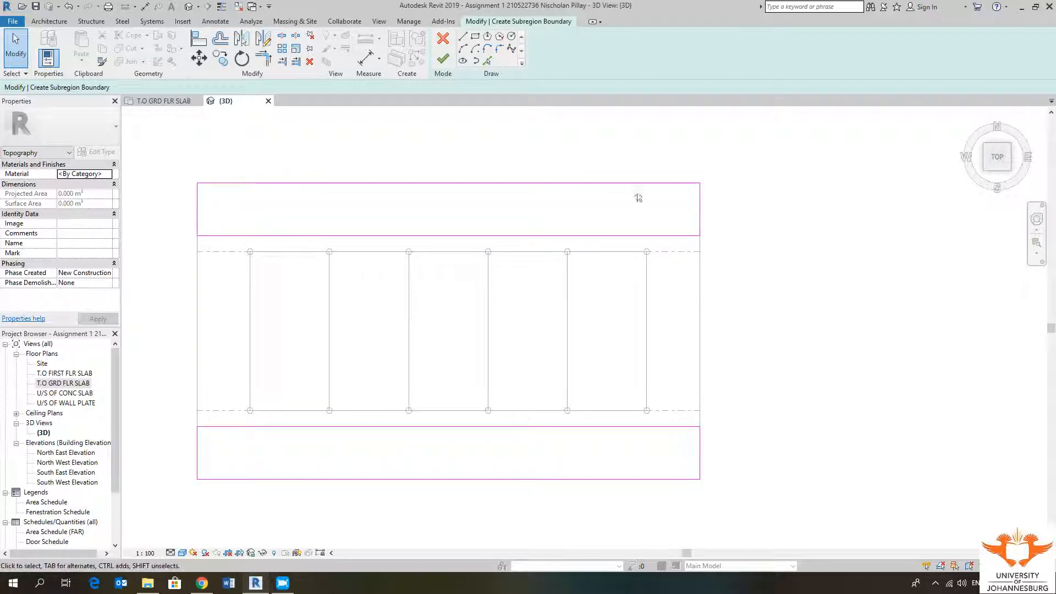
click(445, 60)
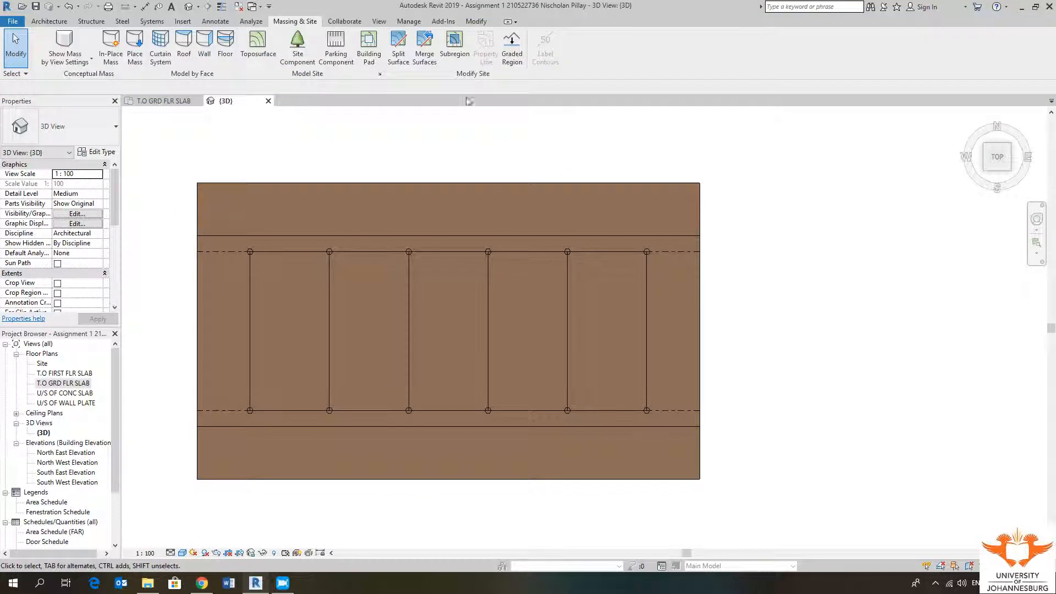
Step: Create a second subregion from two 3000 wide full-length rectangles between the inner site lines and the dashed lines, north and south
click(454, 43)
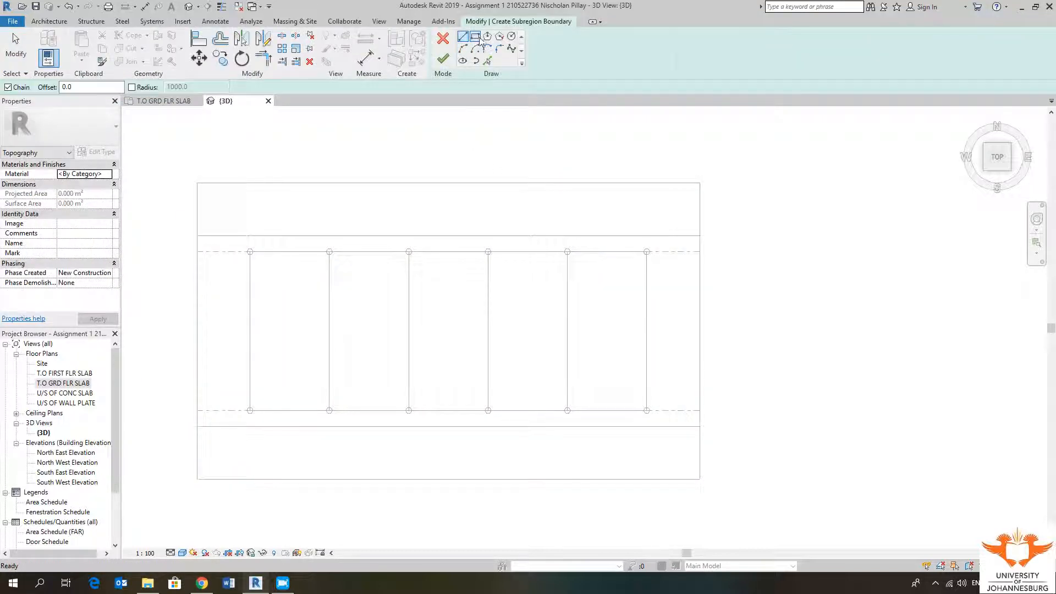
click(476, 37)
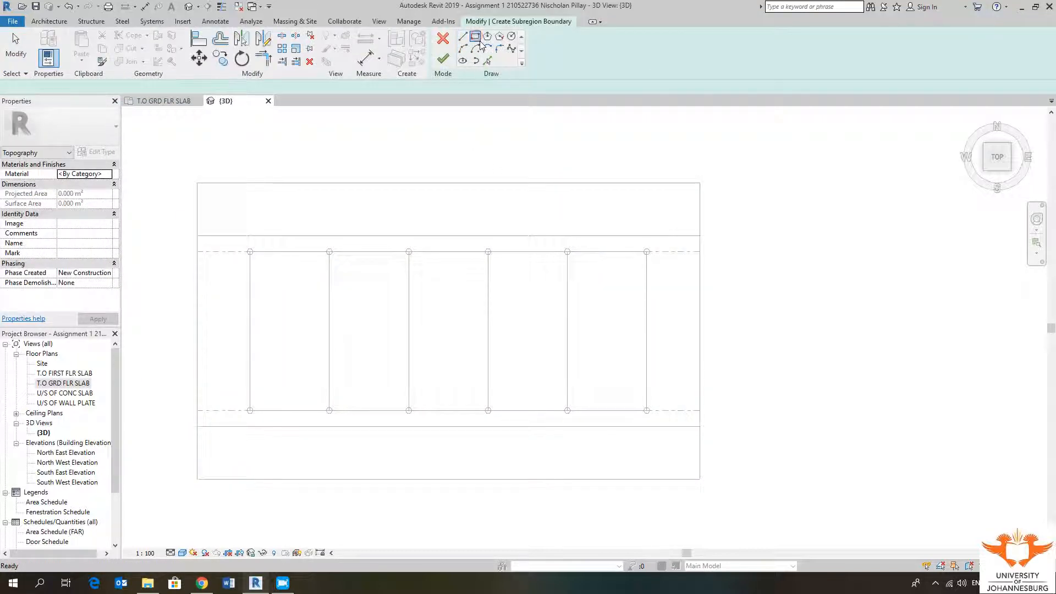
click(700, 235)
click(197, 251)
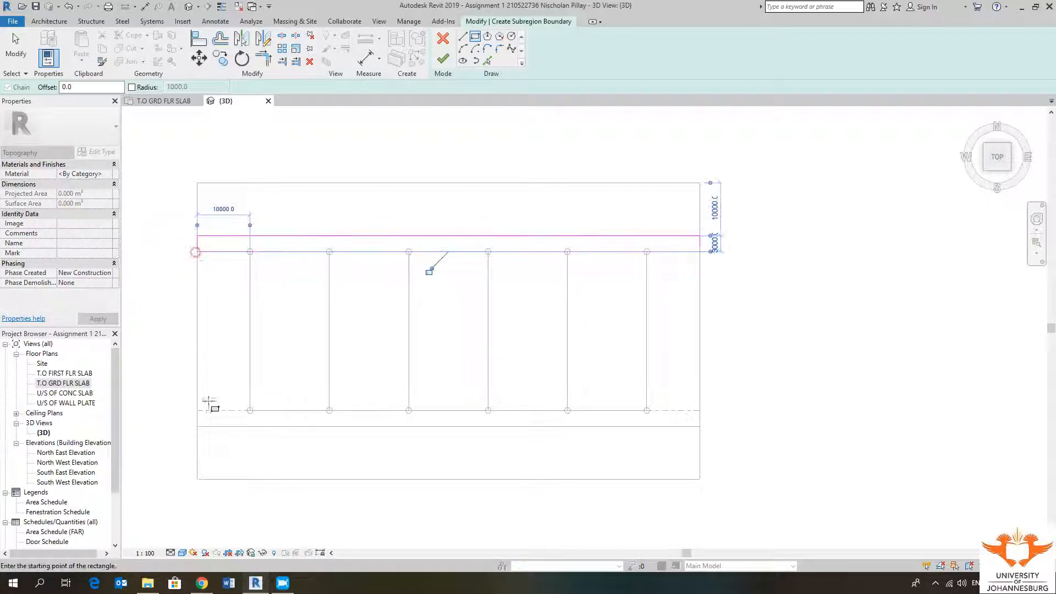
click(197, 426)
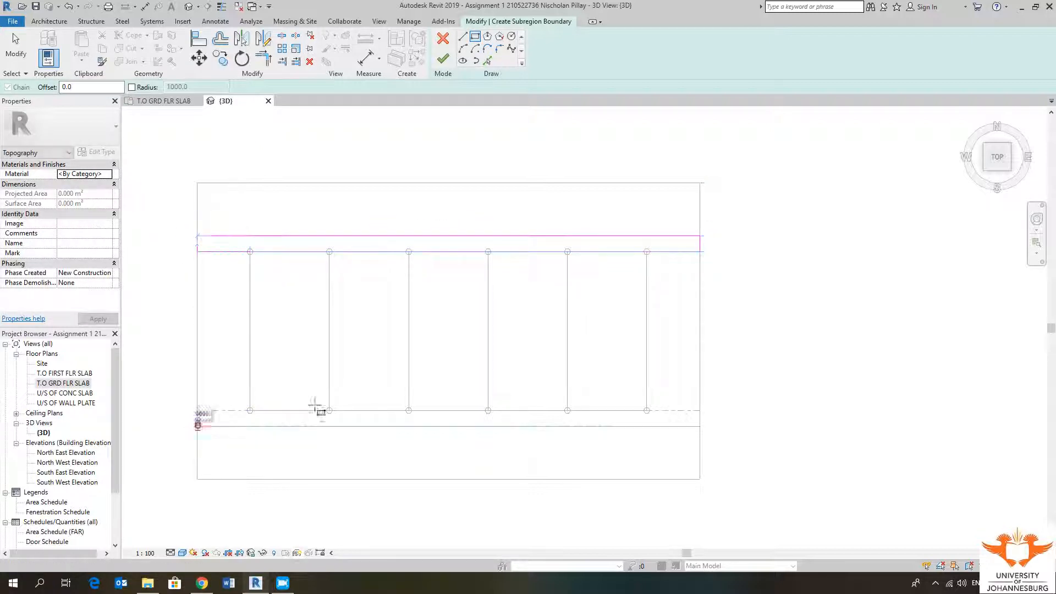
click(700, 410)
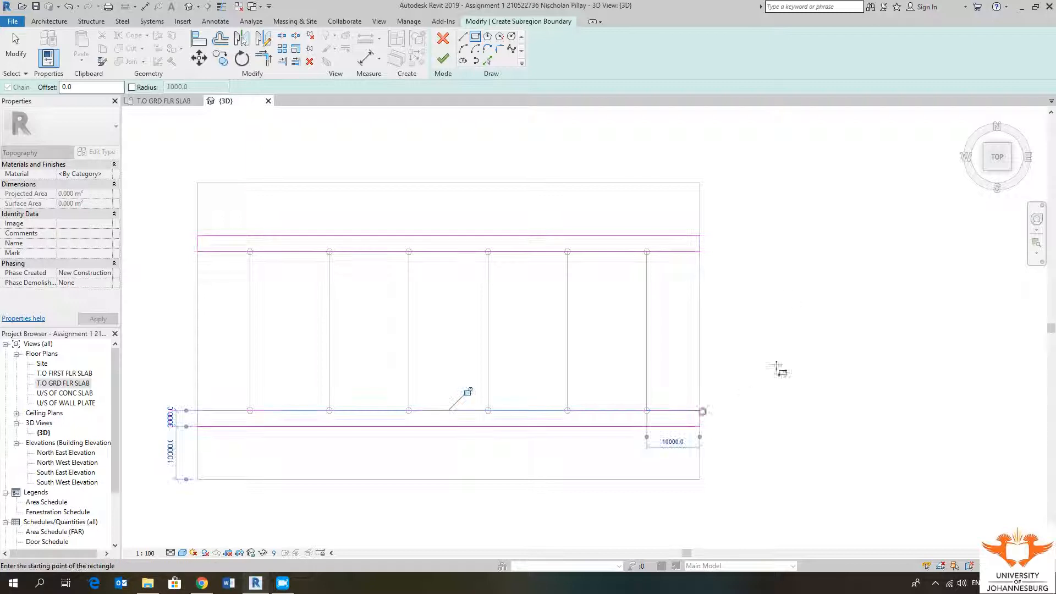
click(443, 60)
click(478, 163)
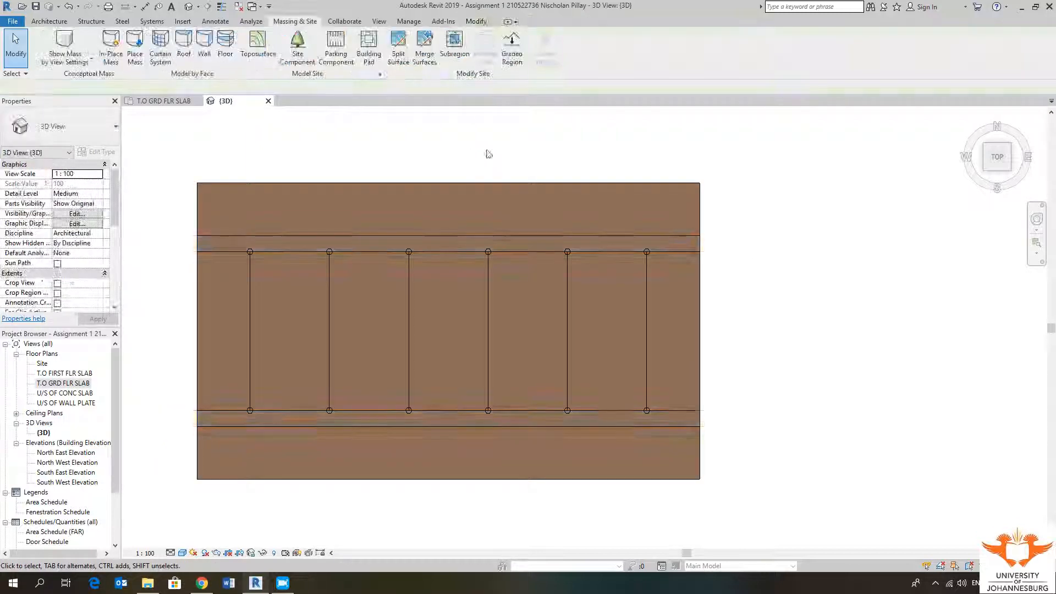
Step: Create a third subregion from one full-length rectangle, 30000 wide, over the central area between the two inner strips
click(456, 42)
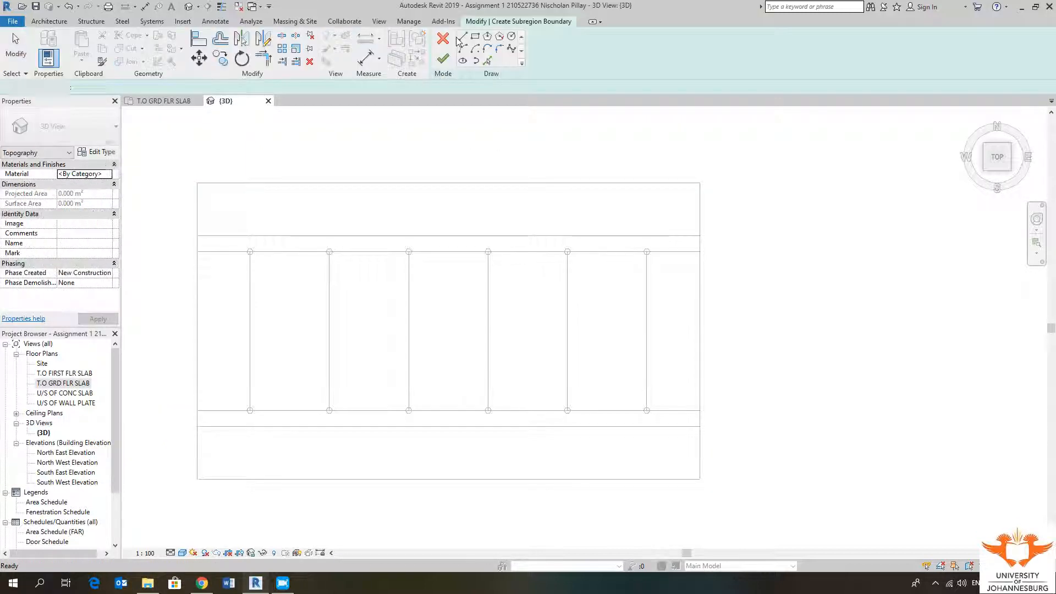
click(474, 36)
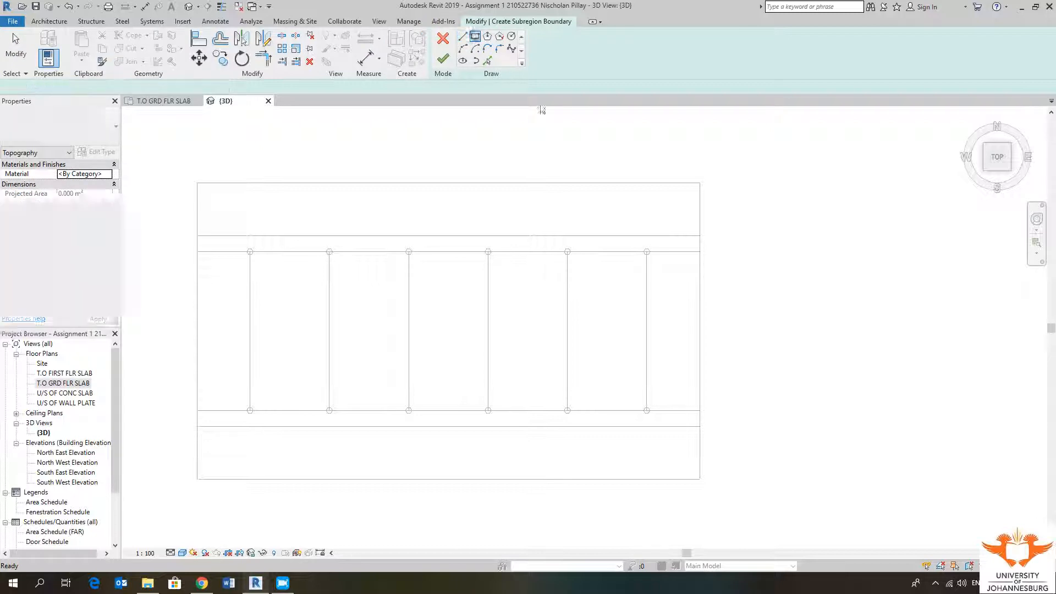
click(698, 251)
click(196, 410)
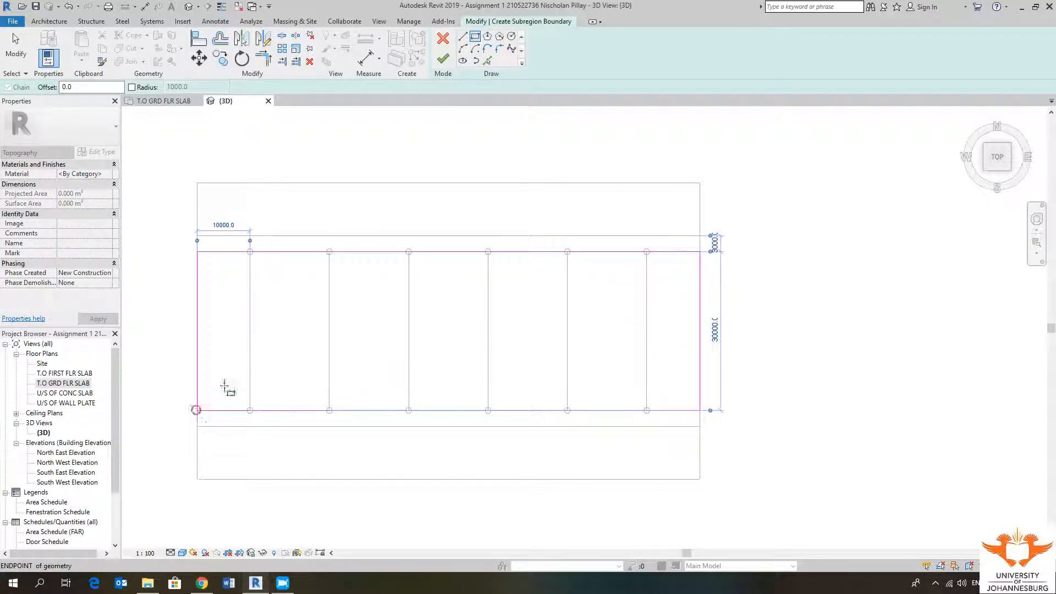
click(443, 60)
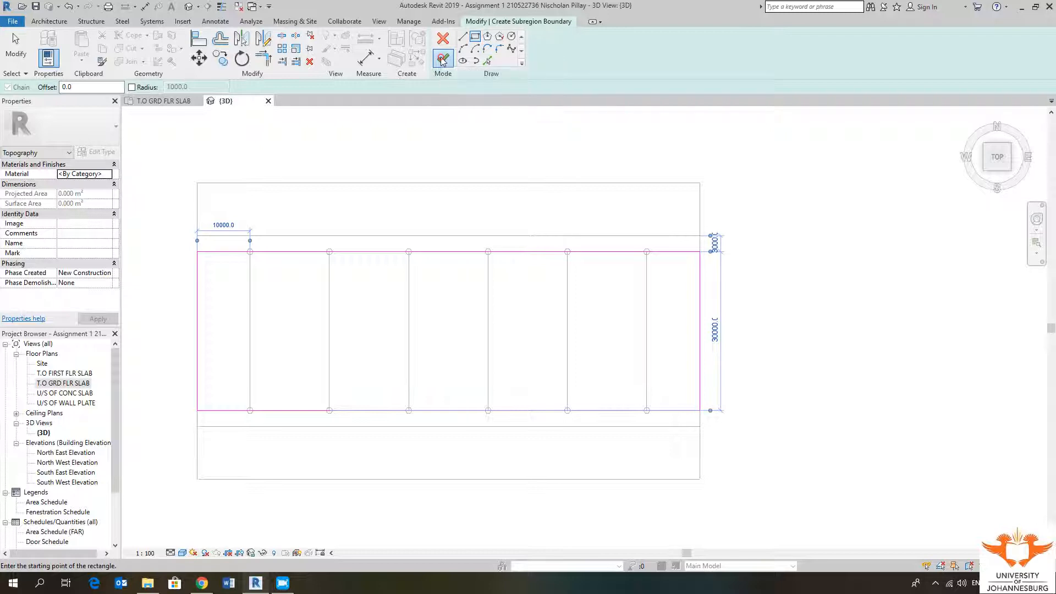
click(455, 157)
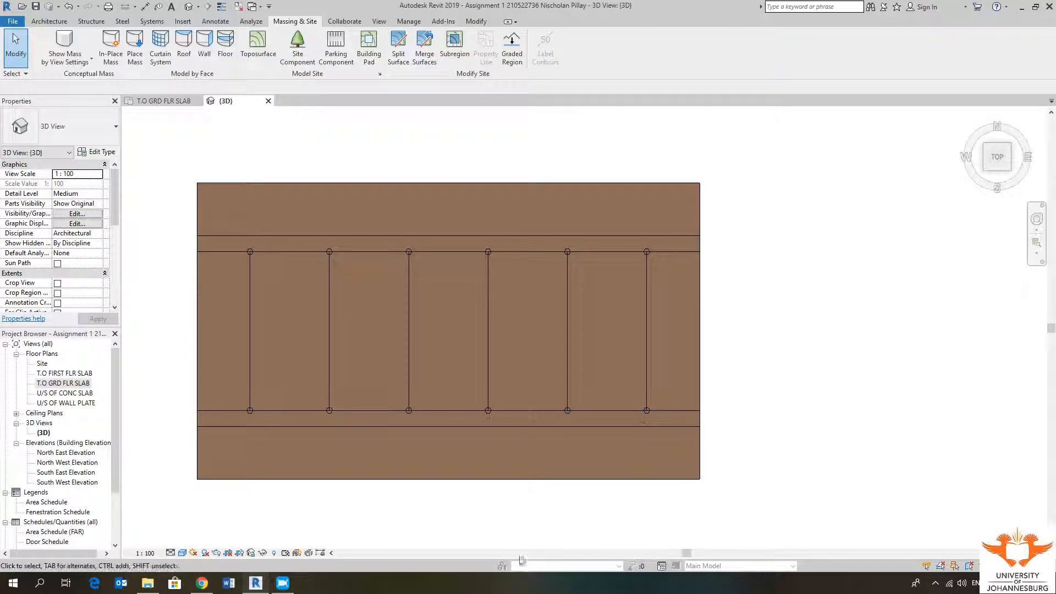
Step: Inspect the subregions at an angle, selecting the outer strips and the central area to check their extents
shift+middle_drag(522, 560, 713, 285)
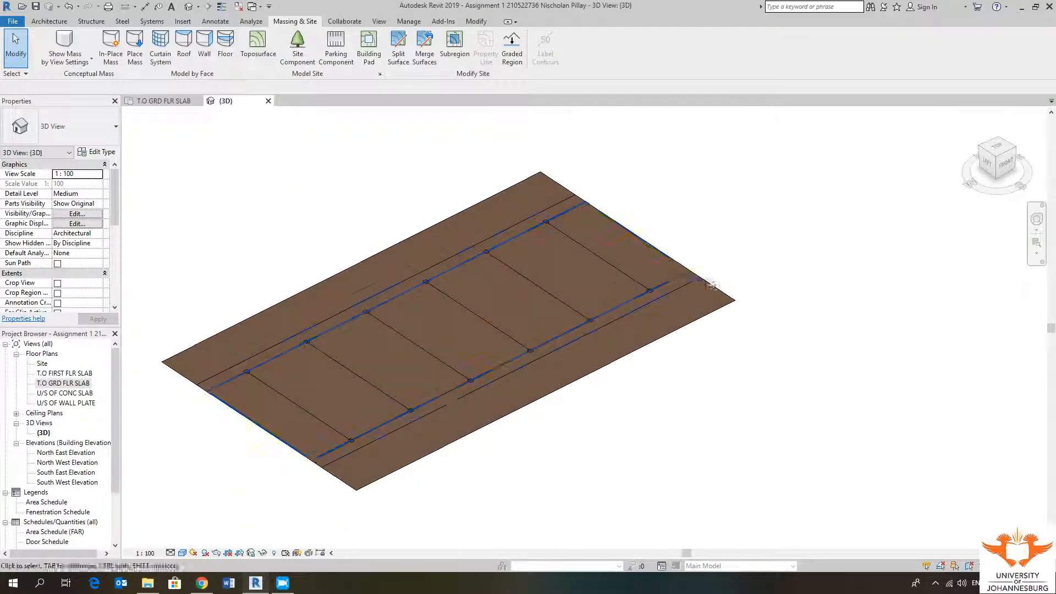
click(710, 282)
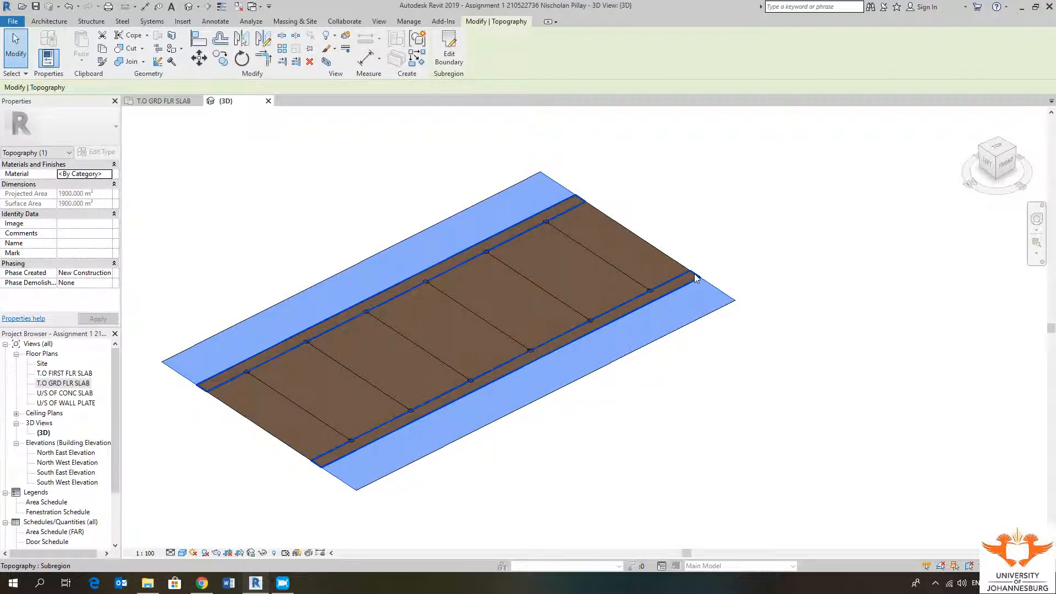
click(694, 273)
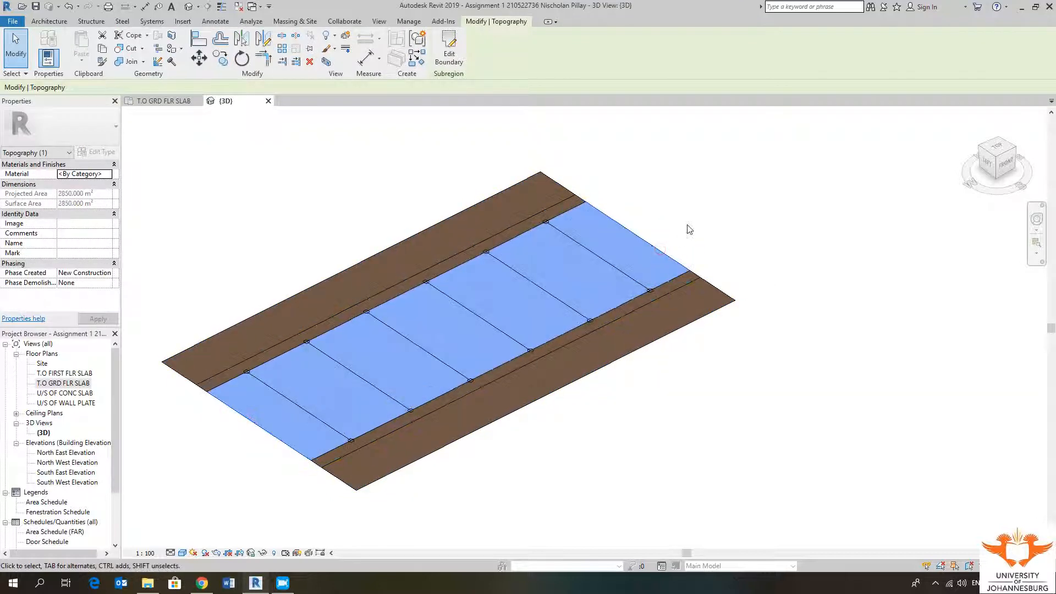
shift+middle_drag(745, 230, 733, 229)
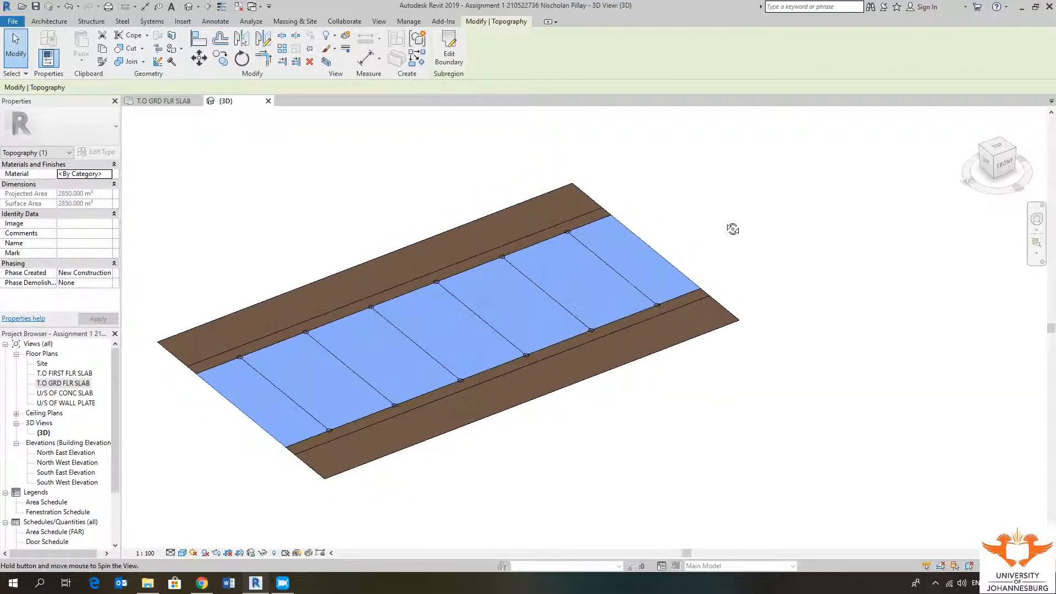
click(745, 252)
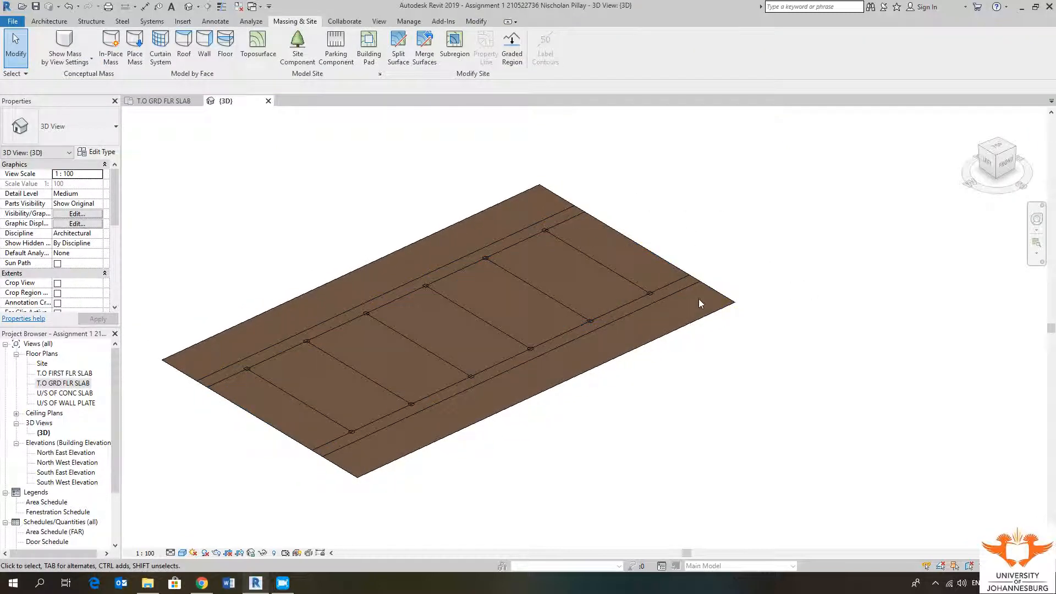
shift+middle_drag(676, 371, 669, 372)
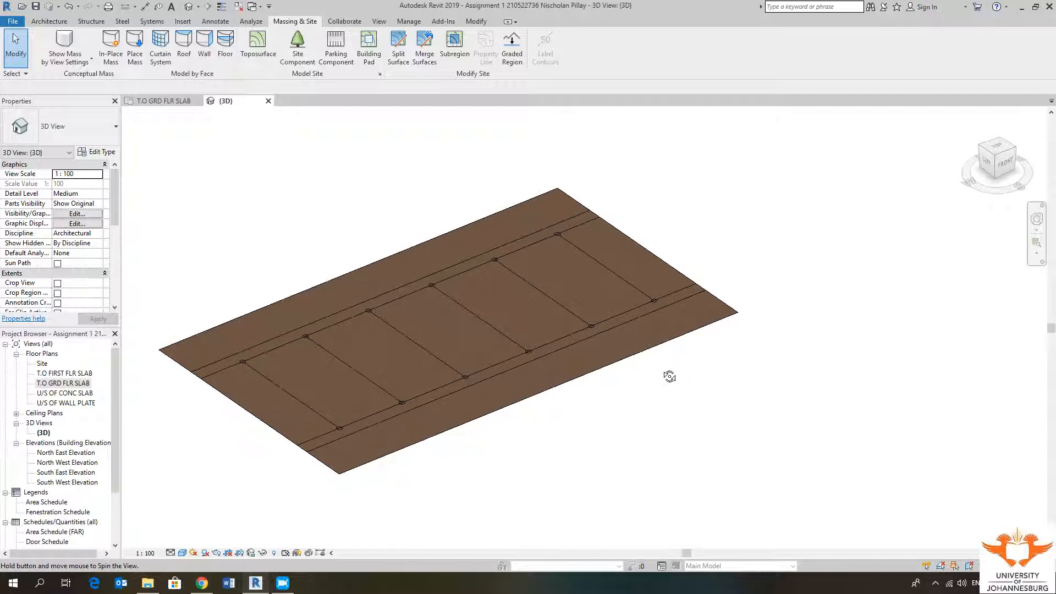
click(577, 207)
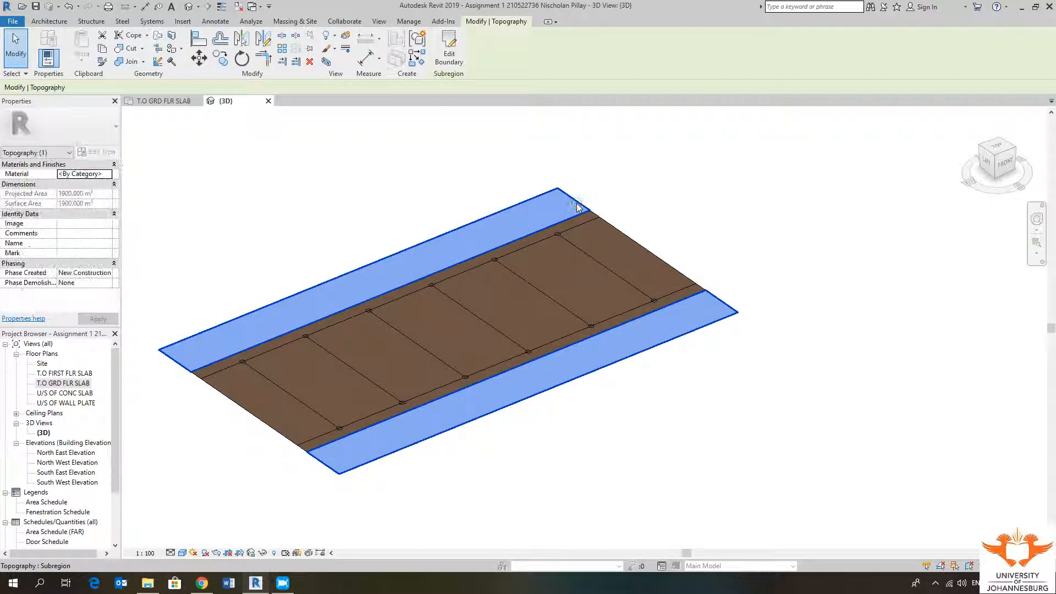
middle_drag(474, 198, 522, 184)
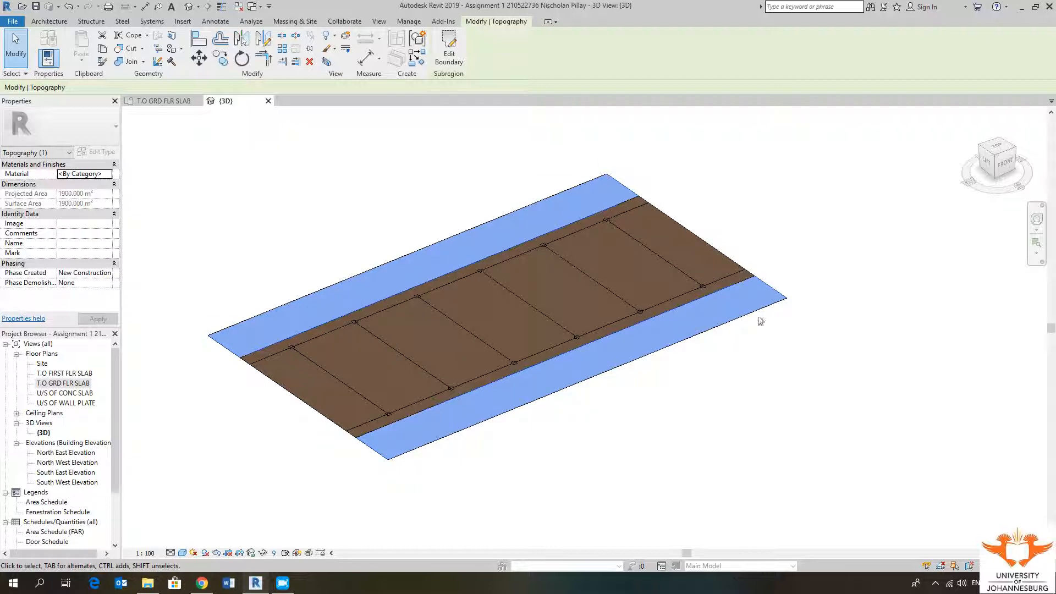
shift+middle_drag(602, 421, 589, 429)
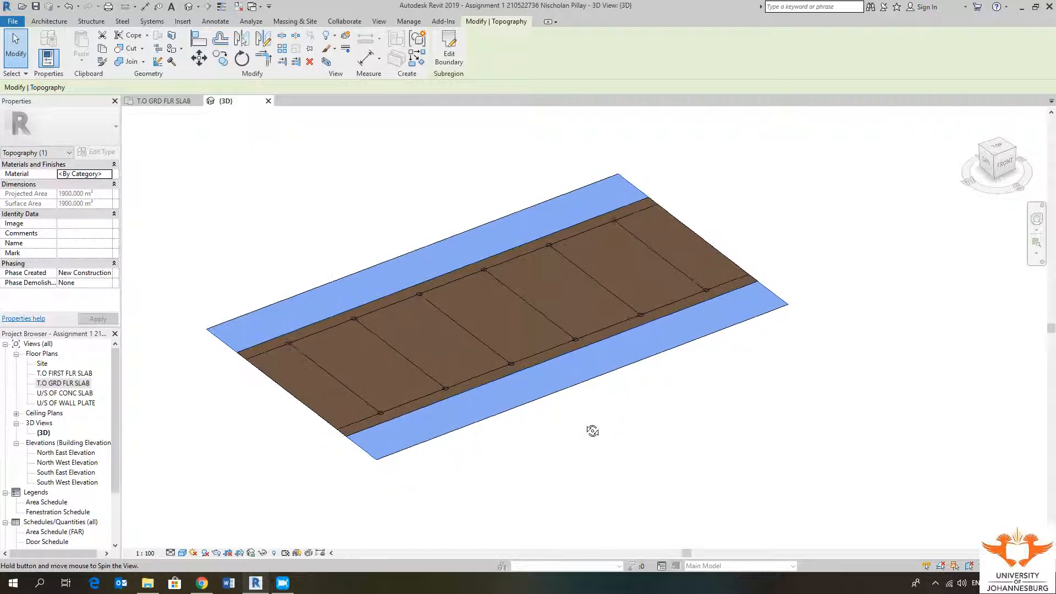
click(661, 405)
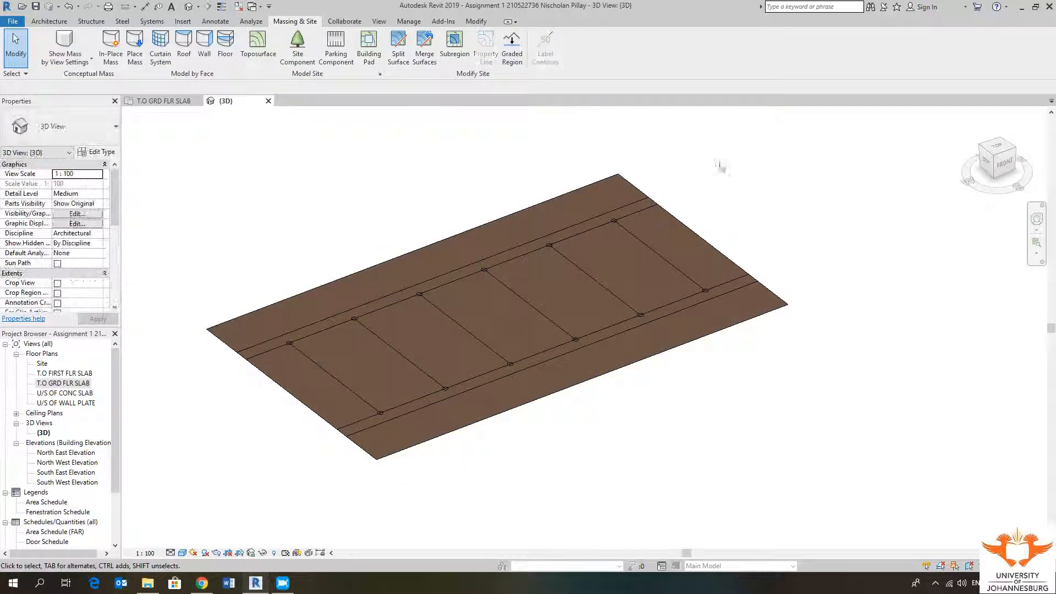
click(627, 187)
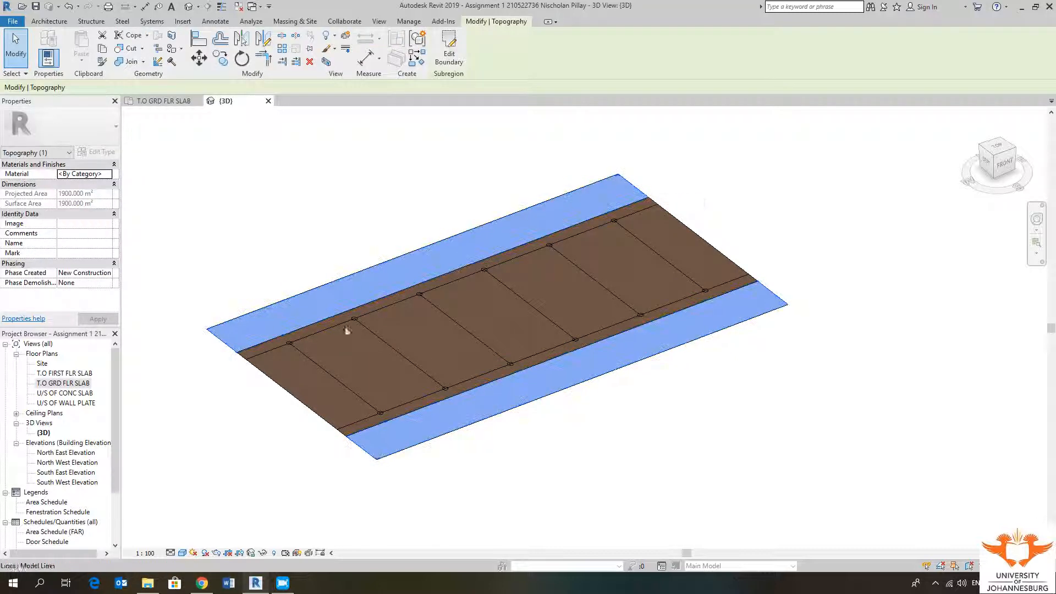
click(713, 382)
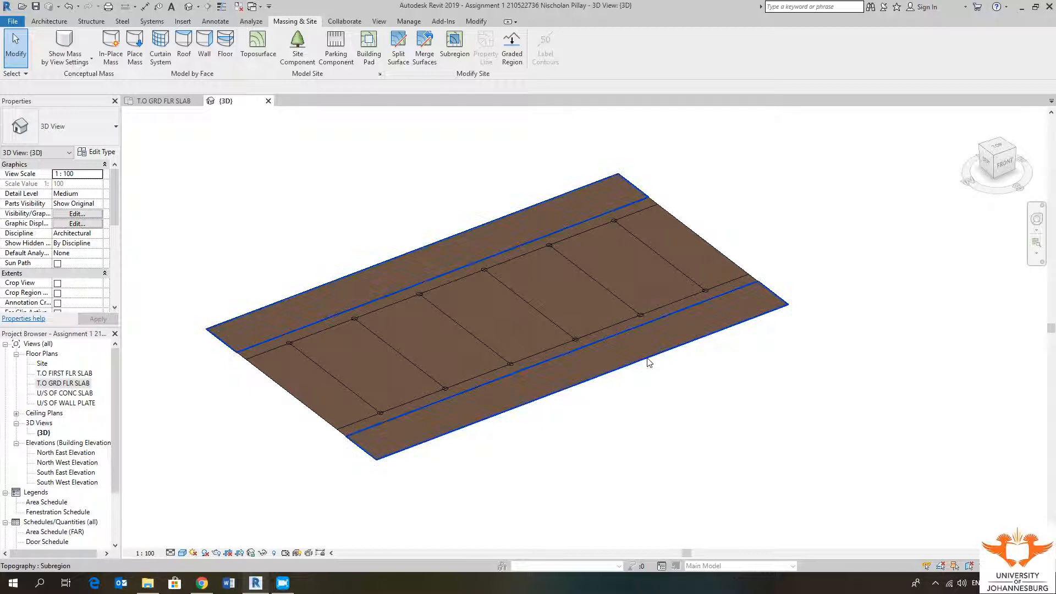
Step: Select the outer strips' subregion and choose Site - Tarmacadam from the project materials for it
click(648, 363)
middle_drag(444, 204, 413, 217)
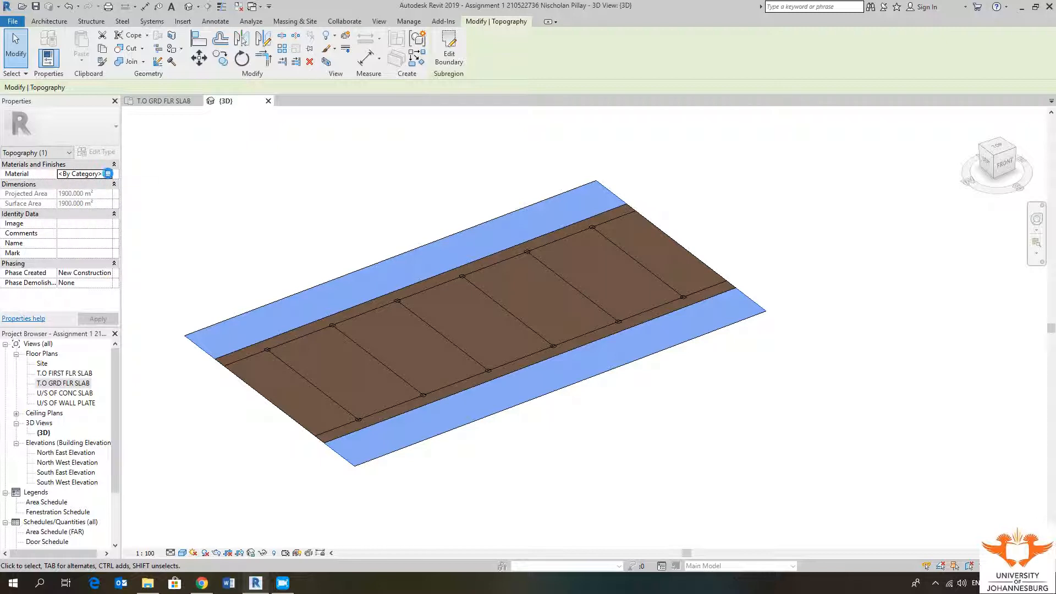
click(109, 175)
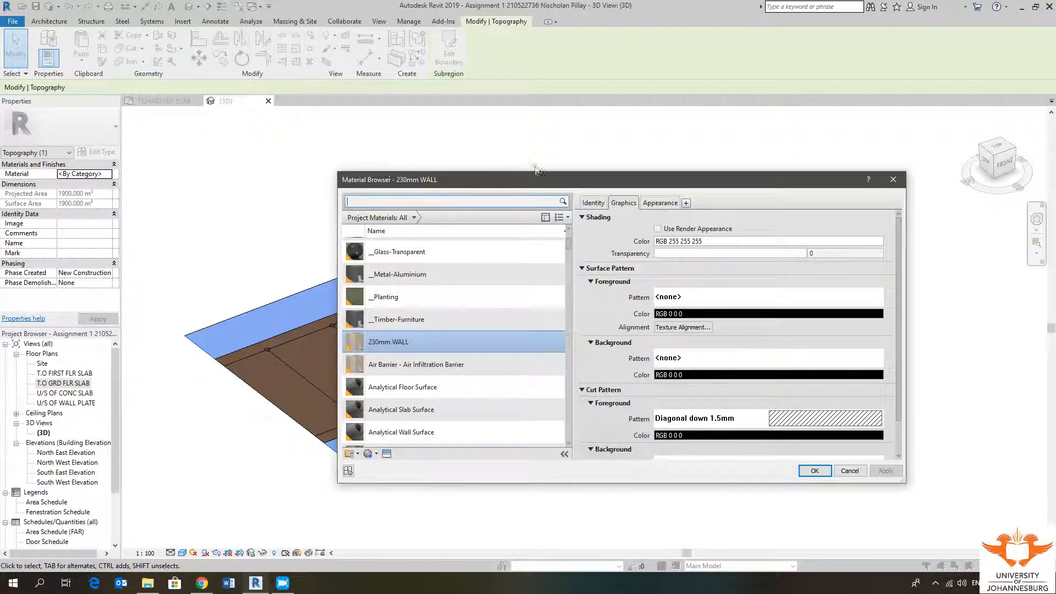
drag(525, 182, 432, 132)
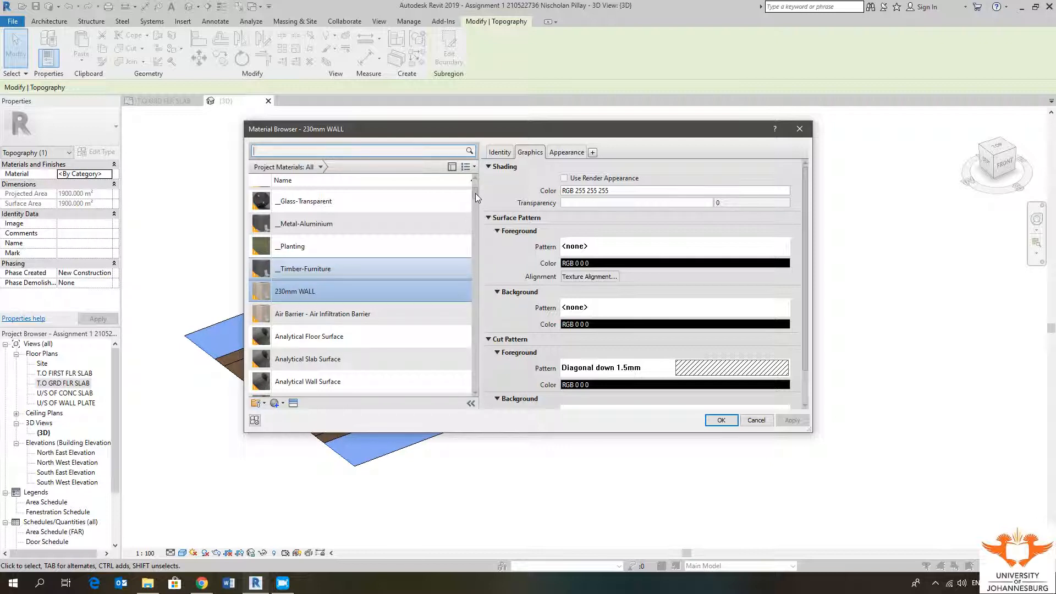
drag(476, 193, 468, 360)
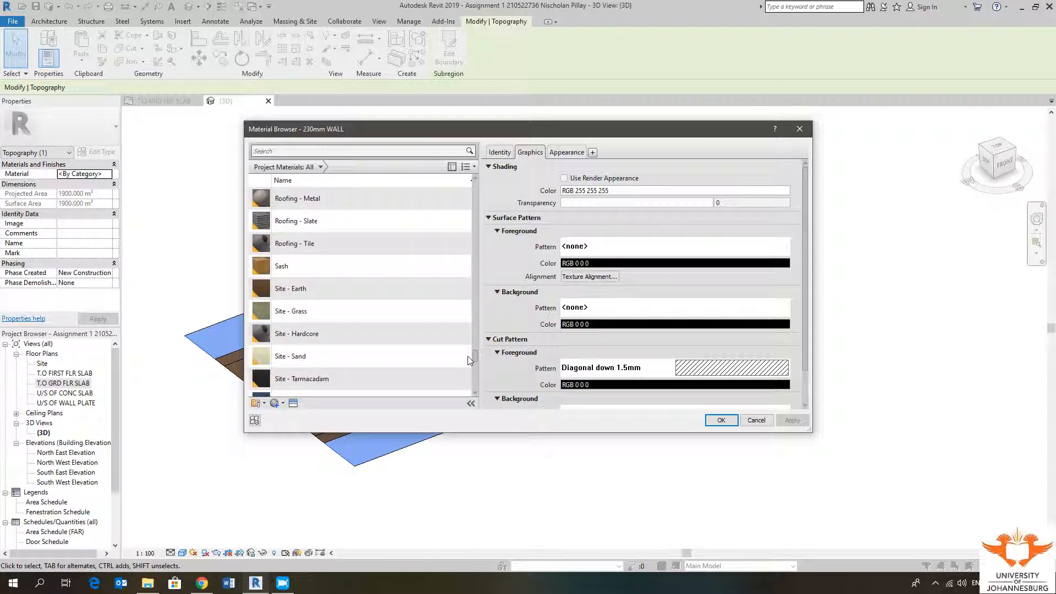
scroll(468, 355, down, 3)
scroll(431, 329, down, 2)
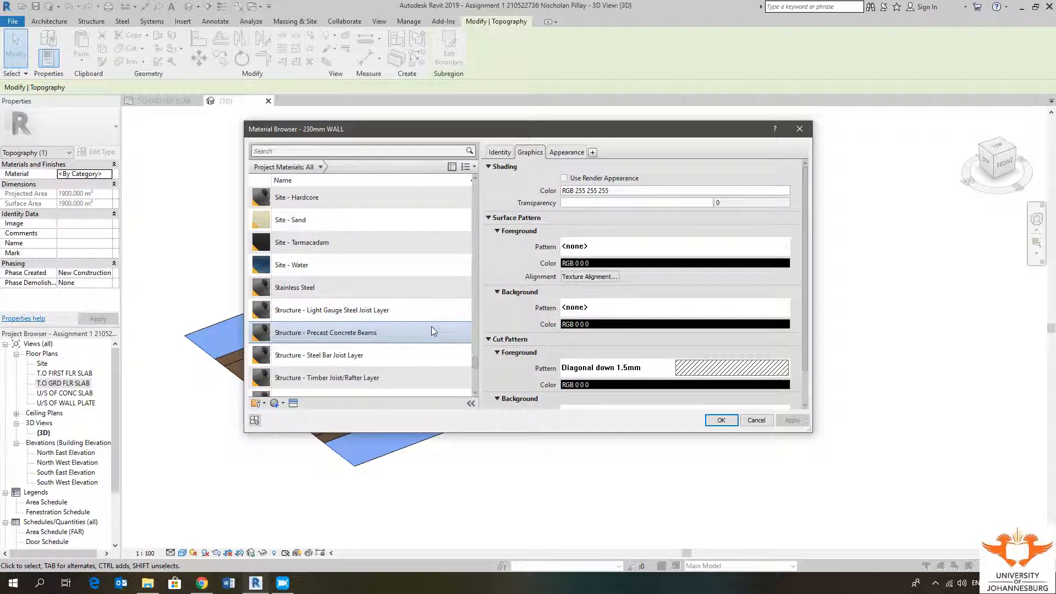
scroll(431, 327, up, 2)
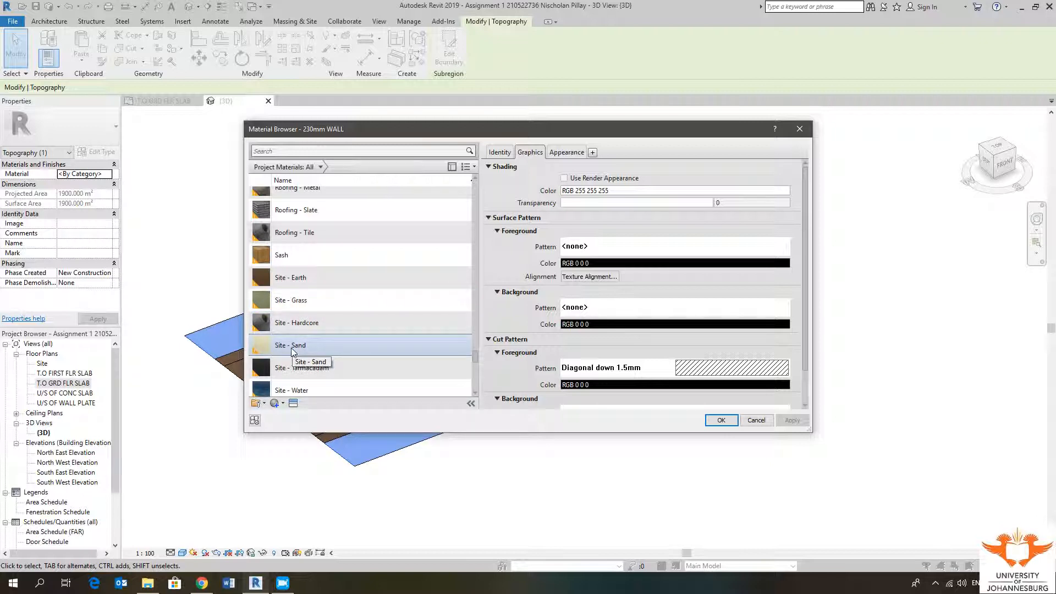
scroll(322, 354, down, 1)
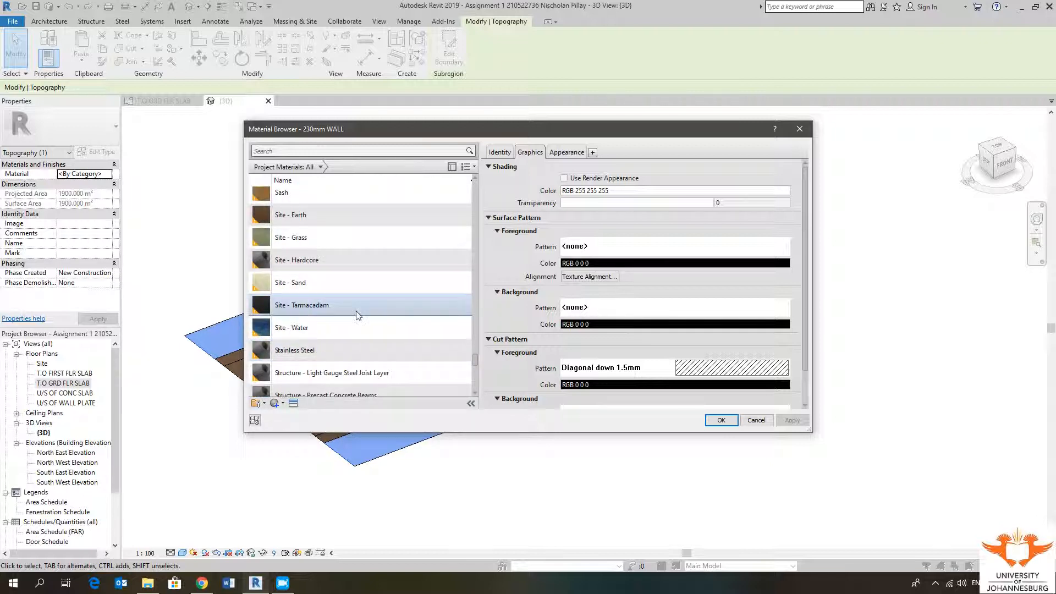
scroll(342, 337, up, 1)
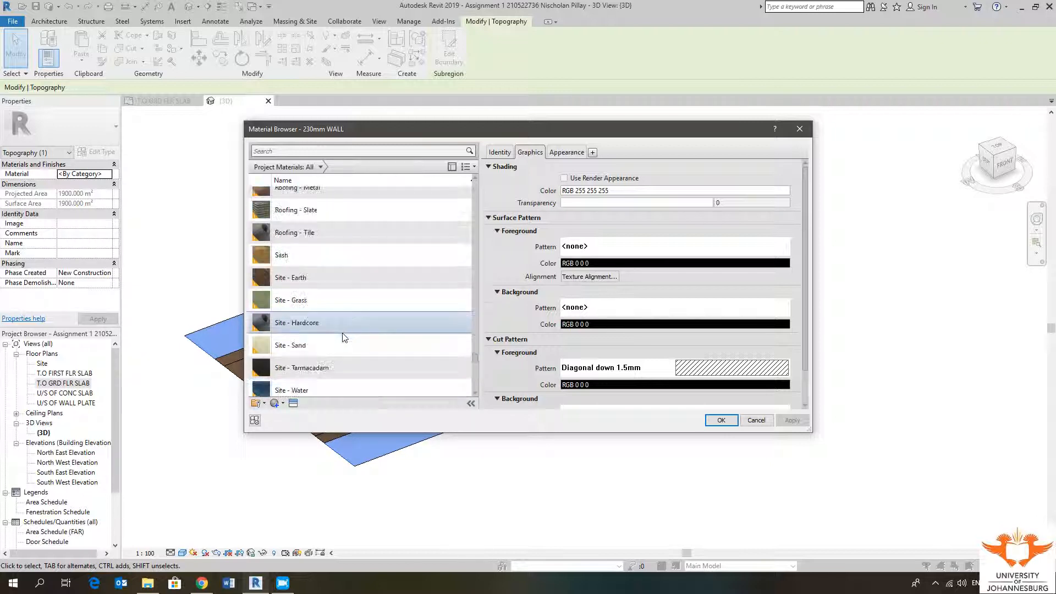
click(341, 369)
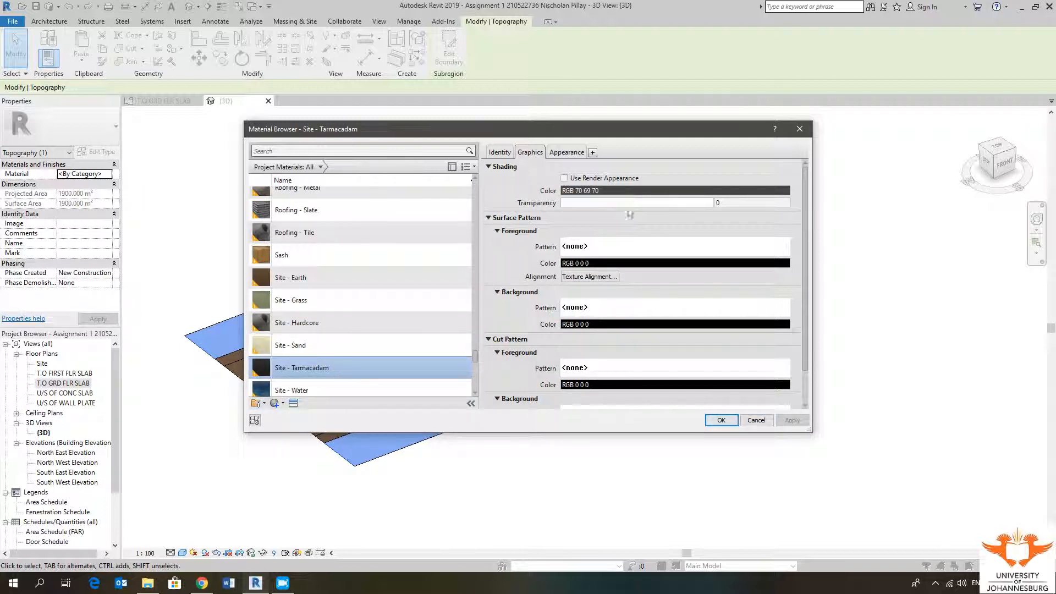
Step: Enable Use Render Appearance in the Tarmacadam shading and apply the material to the outer strips
click(586, 179)
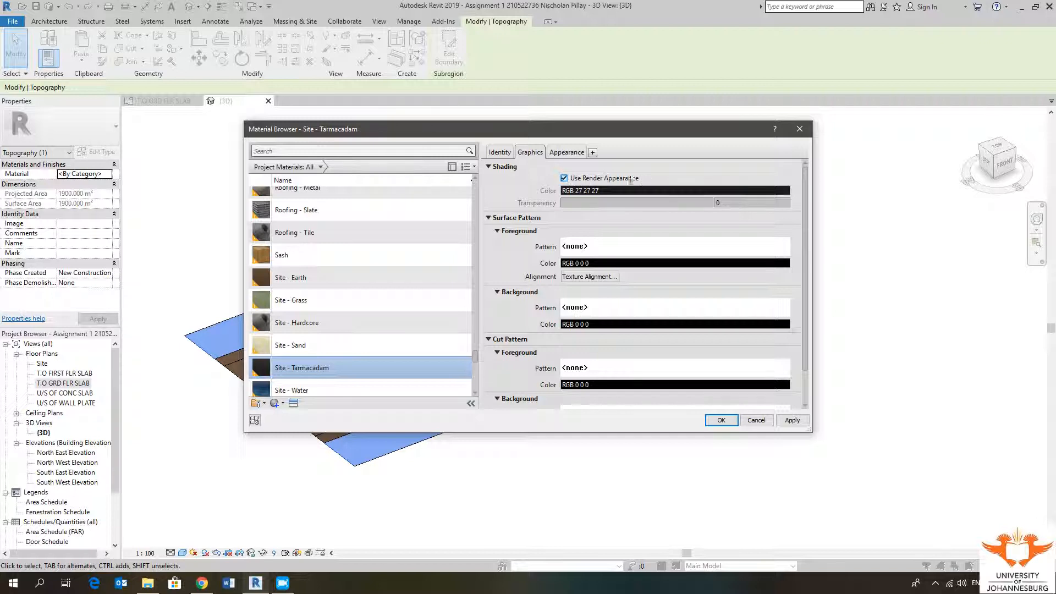
click(597, 180)
click(598, 180)
click(791, 420)
click(720, 420)
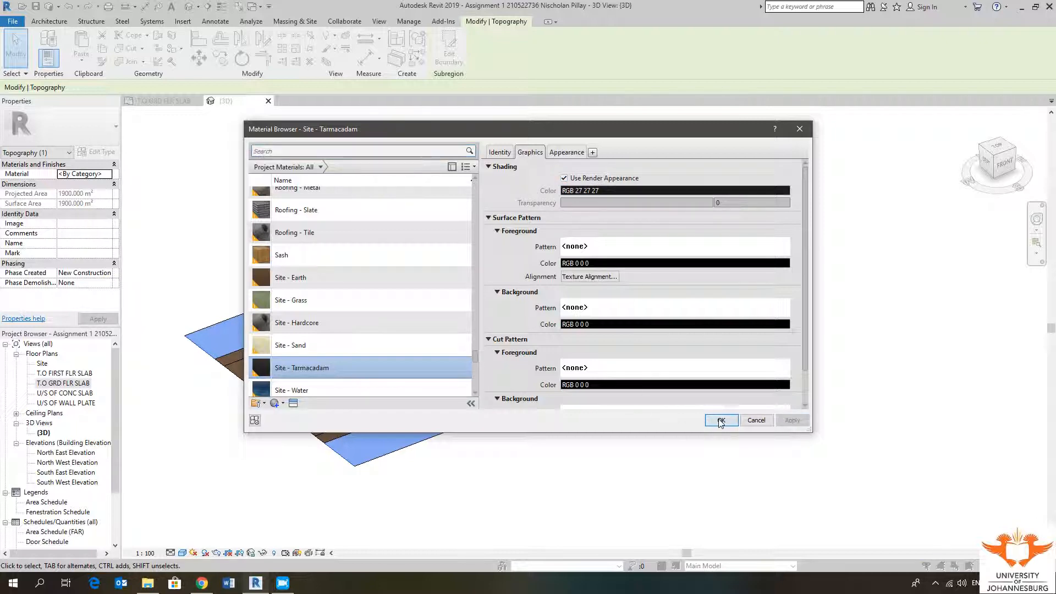
key(Escape)
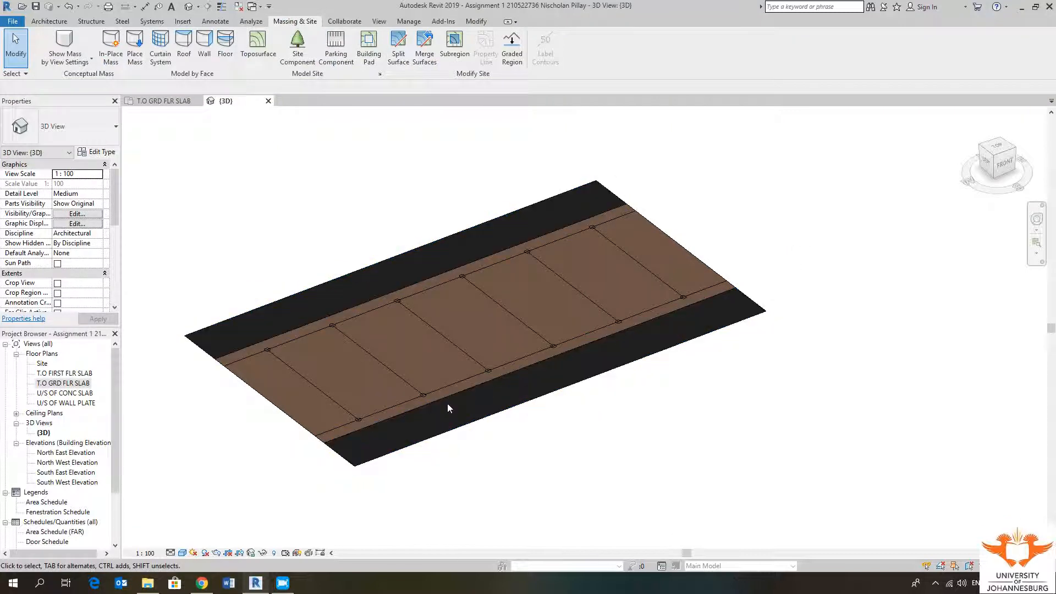
Step: Assign the Site - Sand material to the subregion of narrow strips between the outer strips and the central area
scroll(660, 357, up, 3)
scroll(661, 360, down, 2)
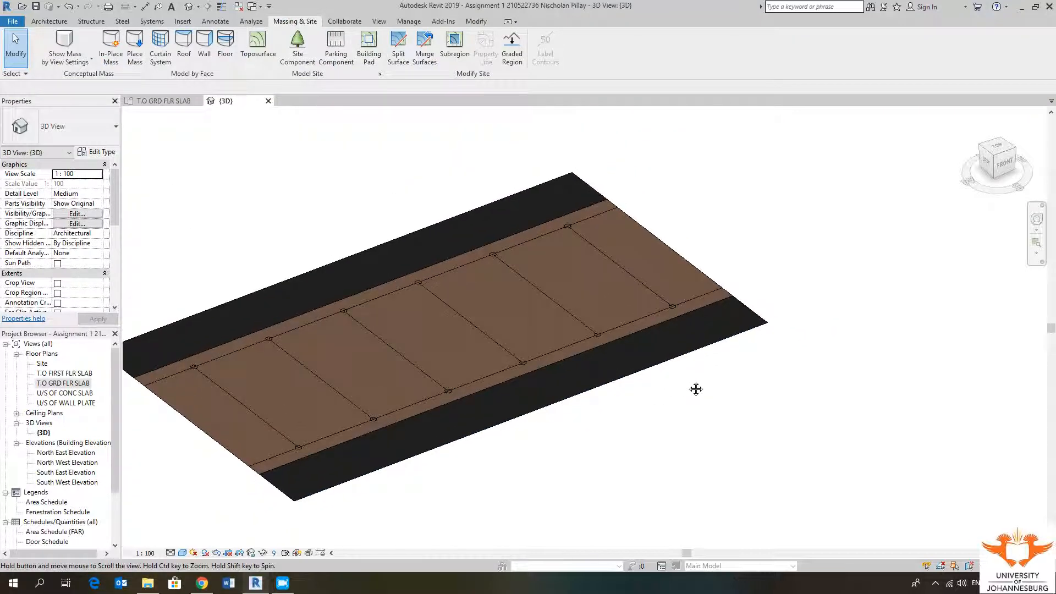
click(729, 295)
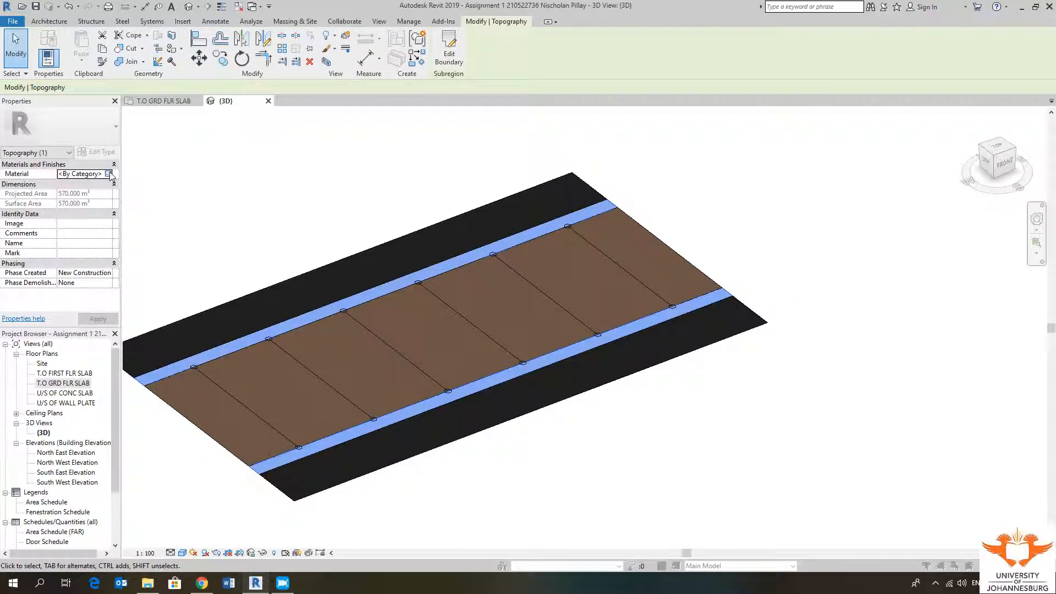
click(109, 174)
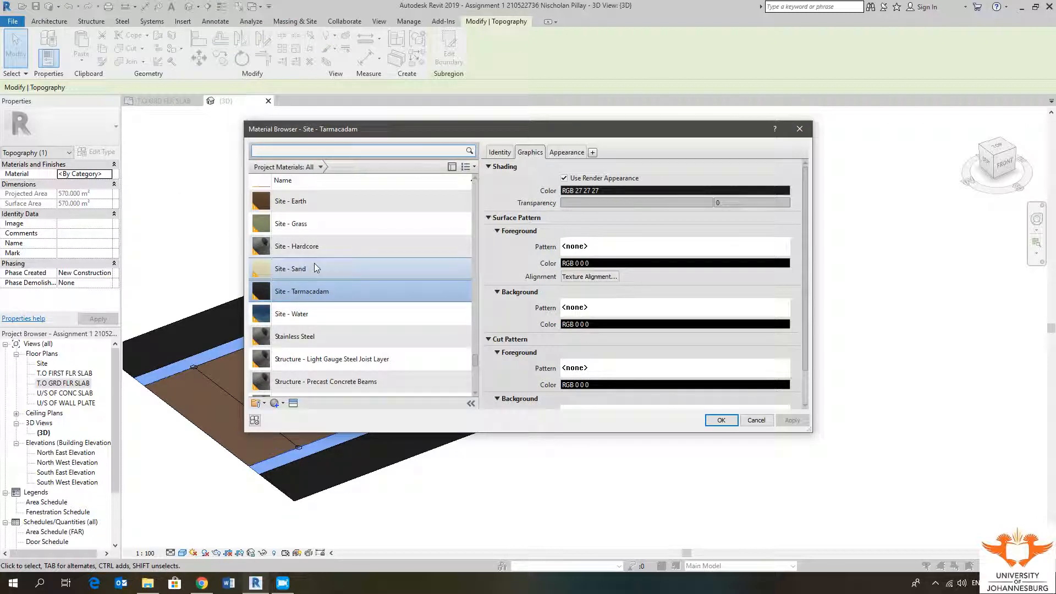
click(315, 267)
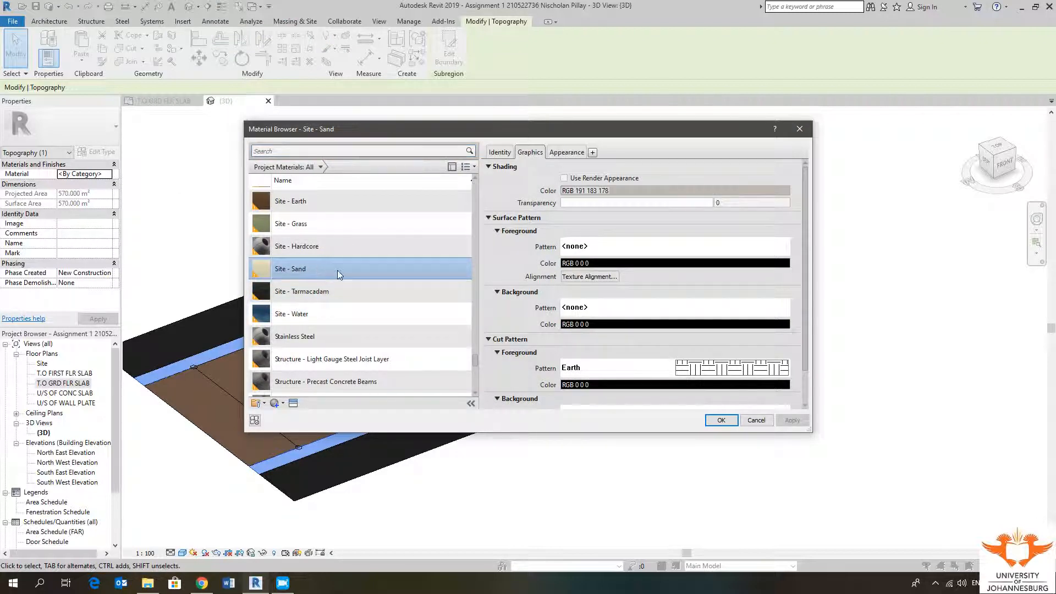
click(722, 420)
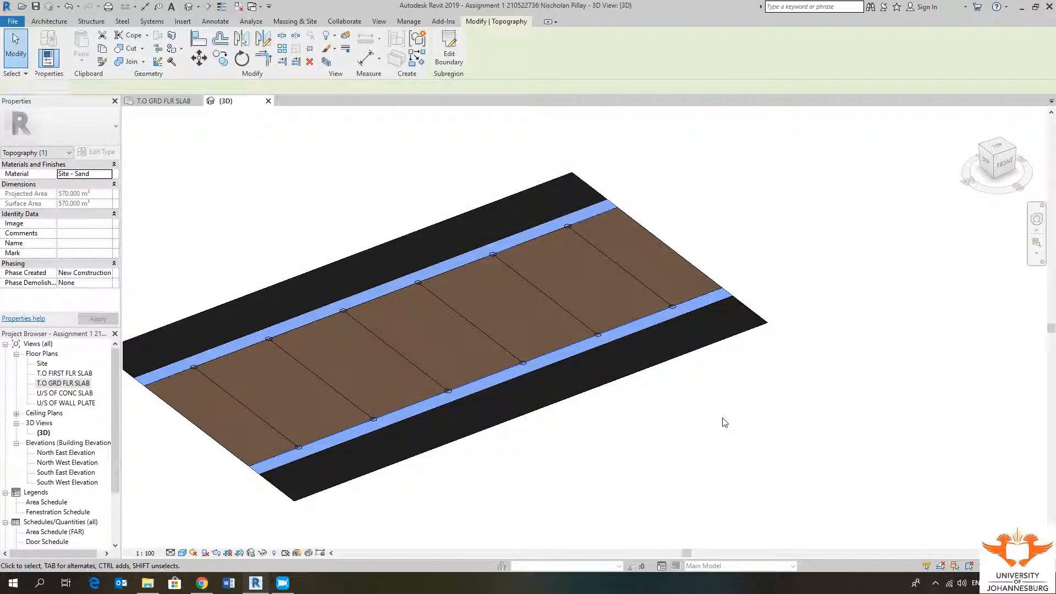
click(721, 426)
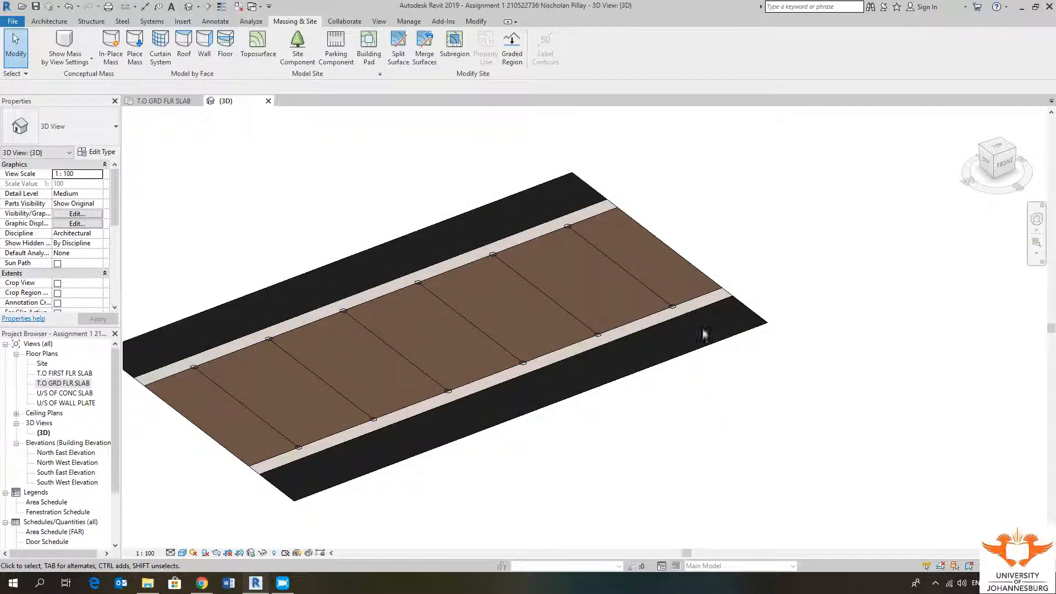
Step: Assign the Site - Grass material to the central area subregion between the two narrow strips
click(672, 252)
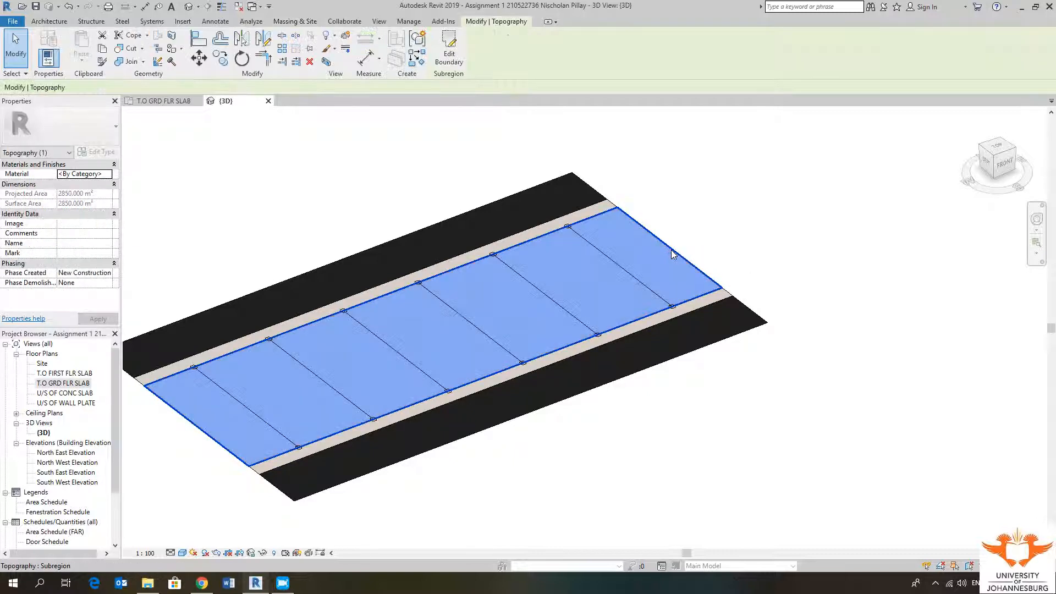
click(109, 173)
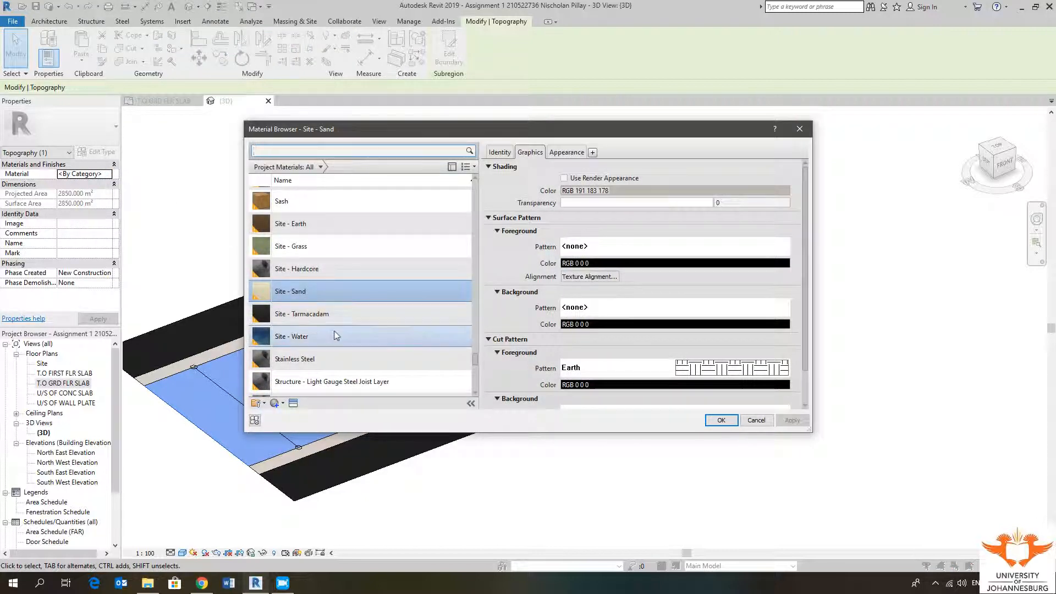
click(326, 246)
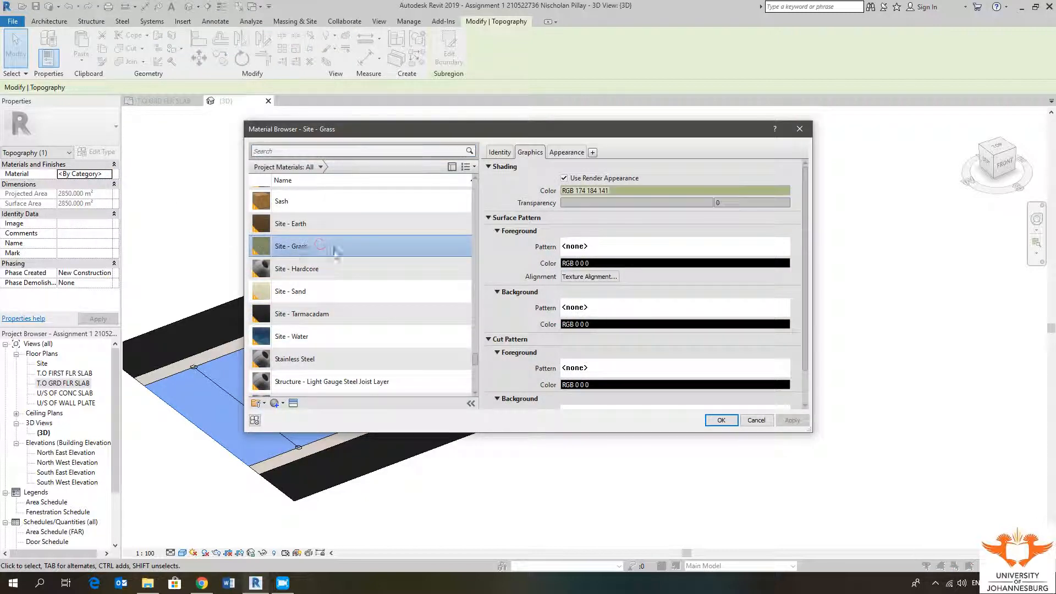
click(722, 421)
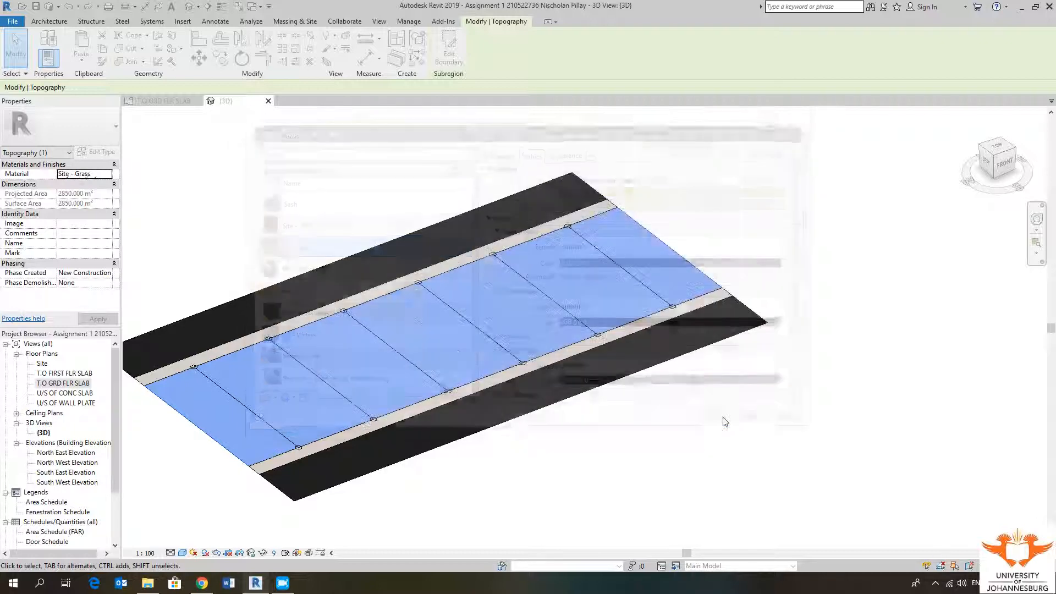
click(723, 420)
Step: Check the outer strips, narrow strips and central grass area from several angles, selecting the subregions one at a time
middle_drag(497, 426, 585, 403)
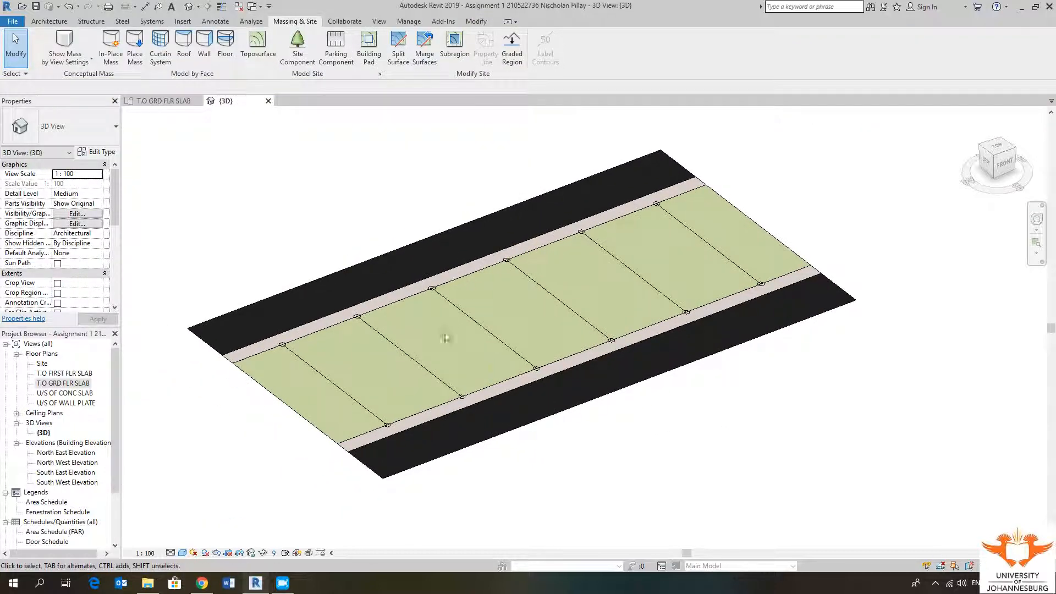
scroll(511, 415, down, 2)
shift+middle_drag(669, 447, 392, 428)
scroll(555, 454, up, 3)
mouse_move(552, 459)
shift+middle_down()
mouse_move(629, 445)
mouse_move(566, 459)
shift+middle_up()
click(553, 452)
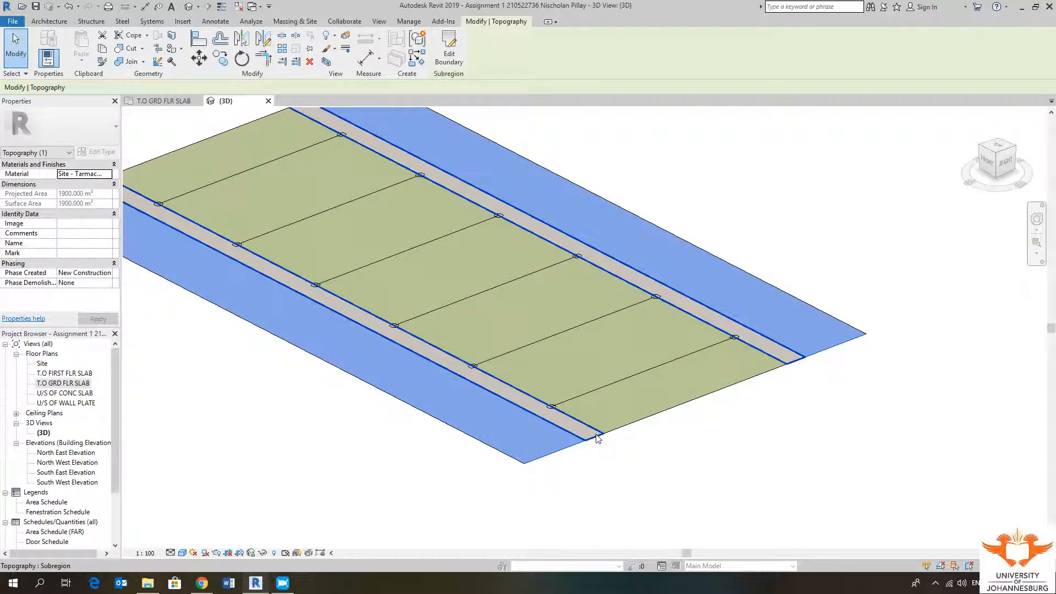
click(596, 436)
click(675, 417)
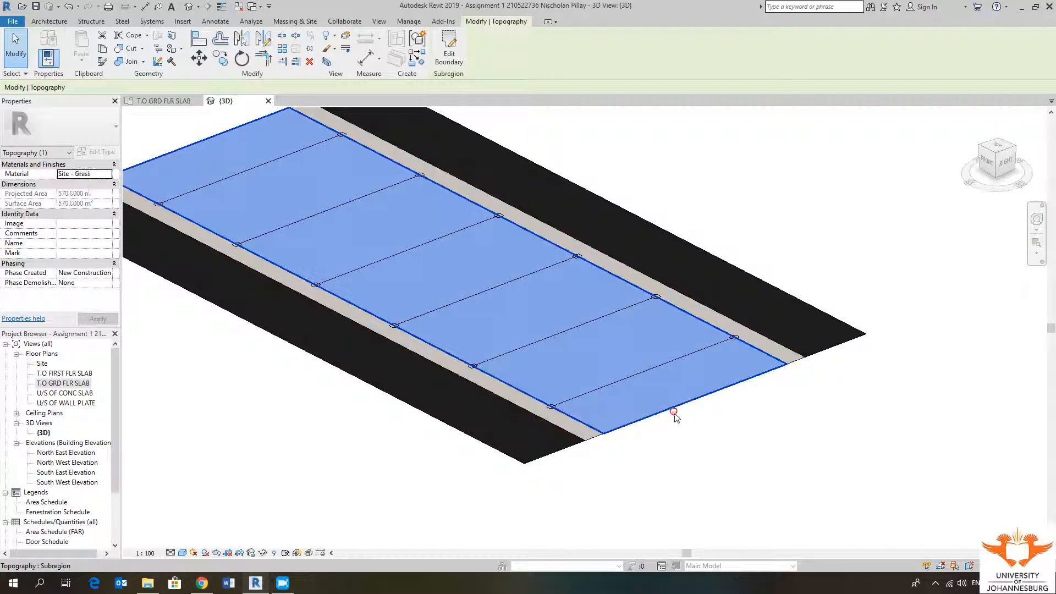
shift+middle_drag(674, 414, 365, 460)
click(412, 471)
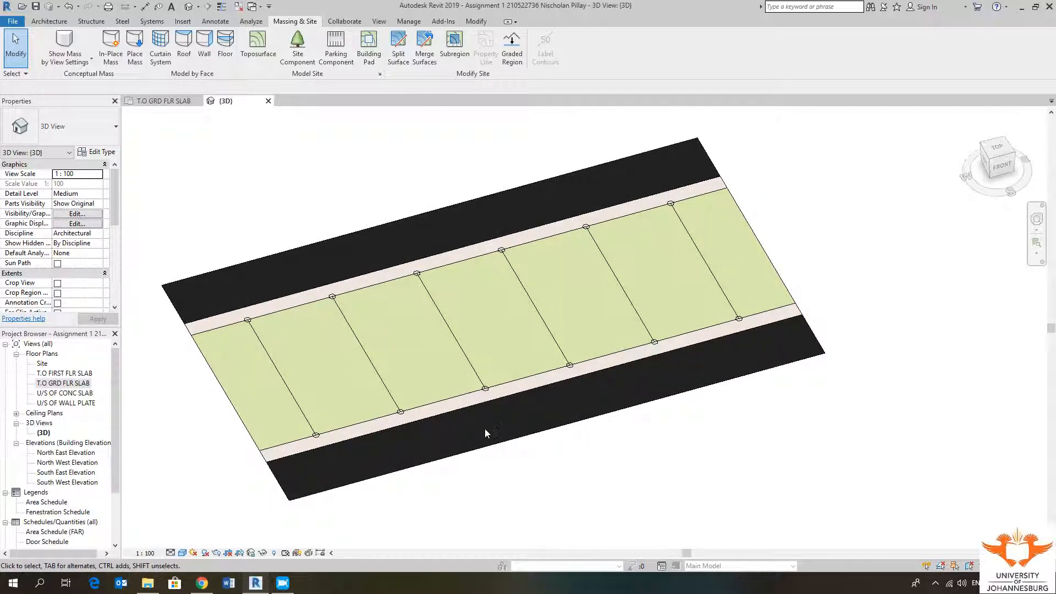
click(811, 338)
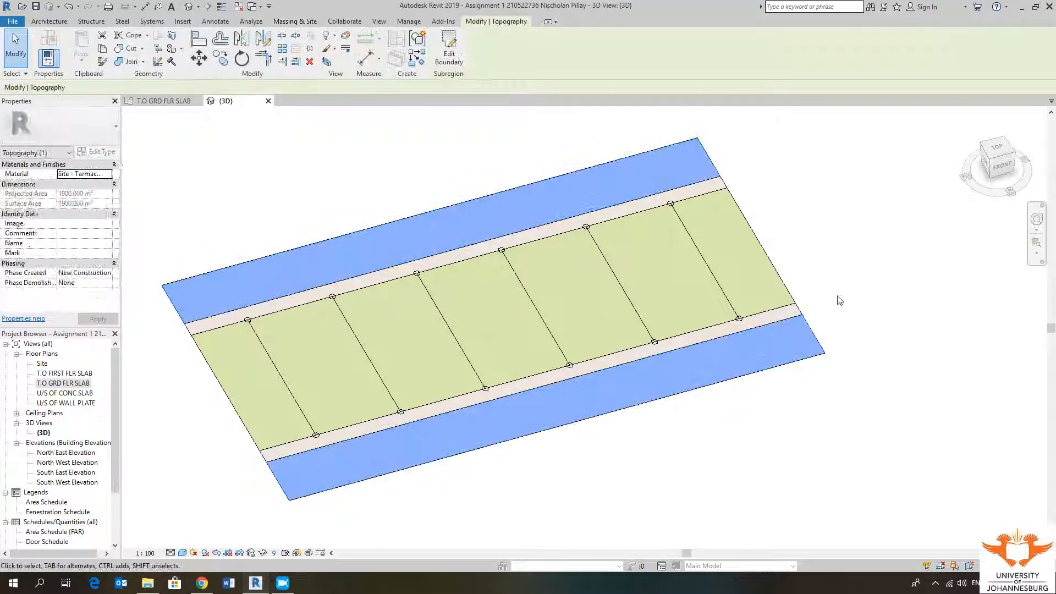
click(812, 269)
click(747, 221)
click(780, 179)
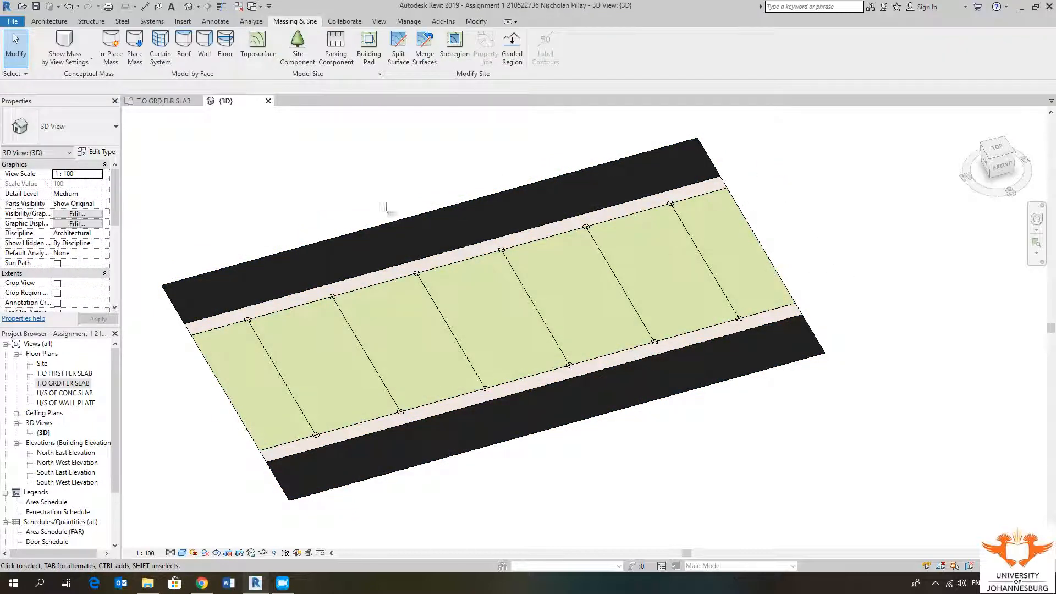
Step: Examine the finished site surface in 3D from the front and both corners, including the far and near ends of the strips
shift+middle_drag(893, 258, 834, 215)
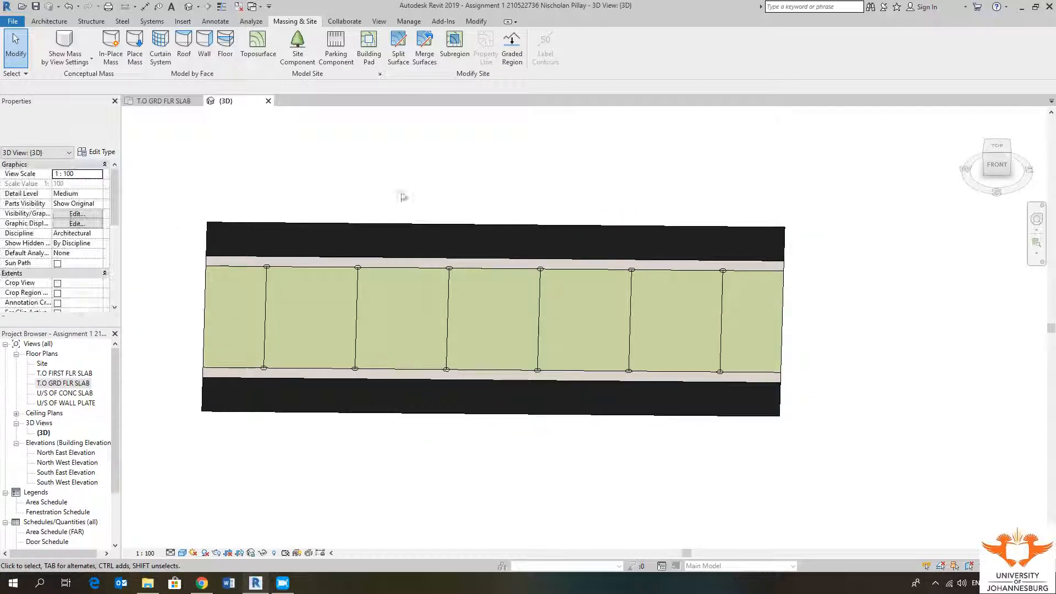
shift+middle_drag(865, 395, 863, 346)
shift+middle_drag(687, 268, 759, 264)
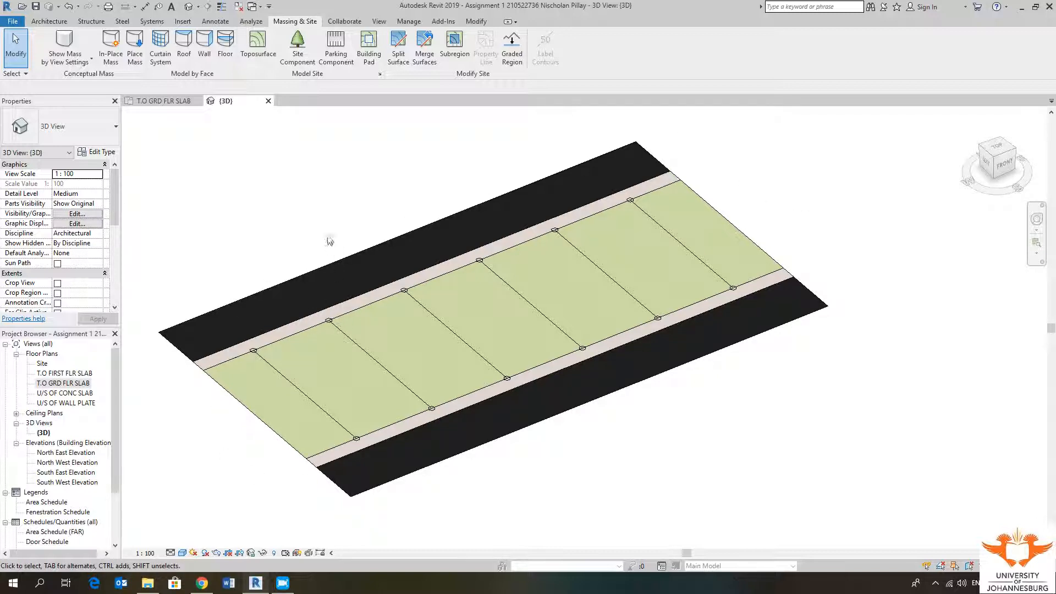
middle_drag(334, 242, 424, 242)
scroll(319, 261, down, 2)
shift+middle_drag(672, 426, 429, 383)
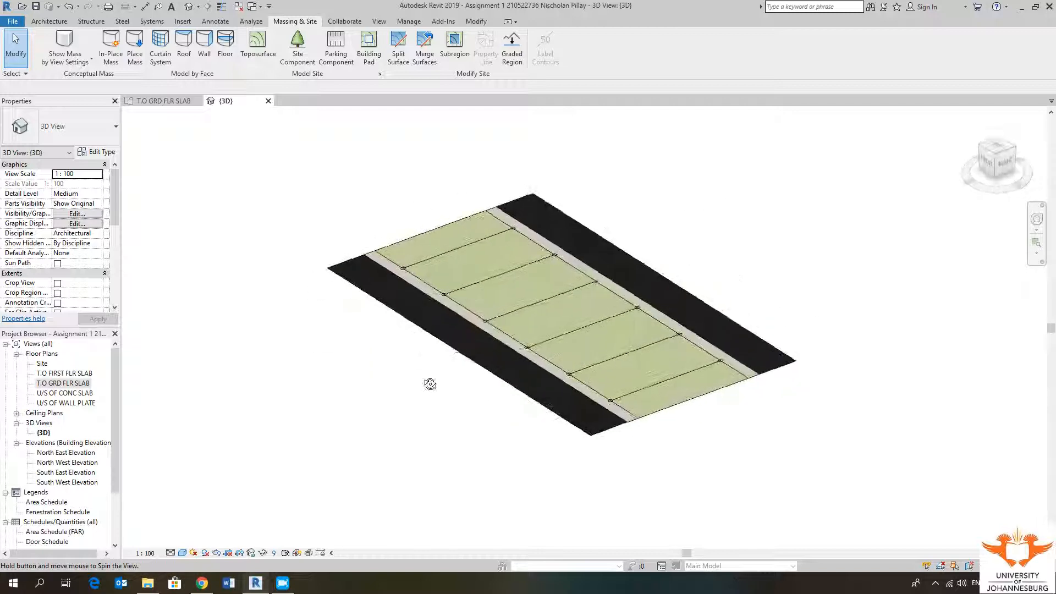
scroll(736, 385, up, 4)
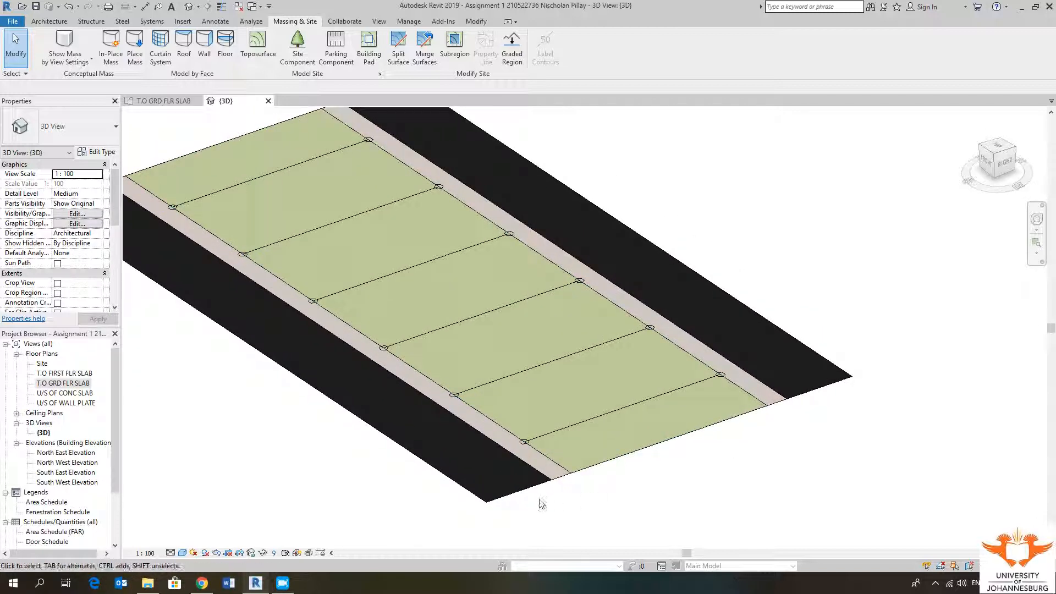
middle_drag(753, 428, 731, 452)
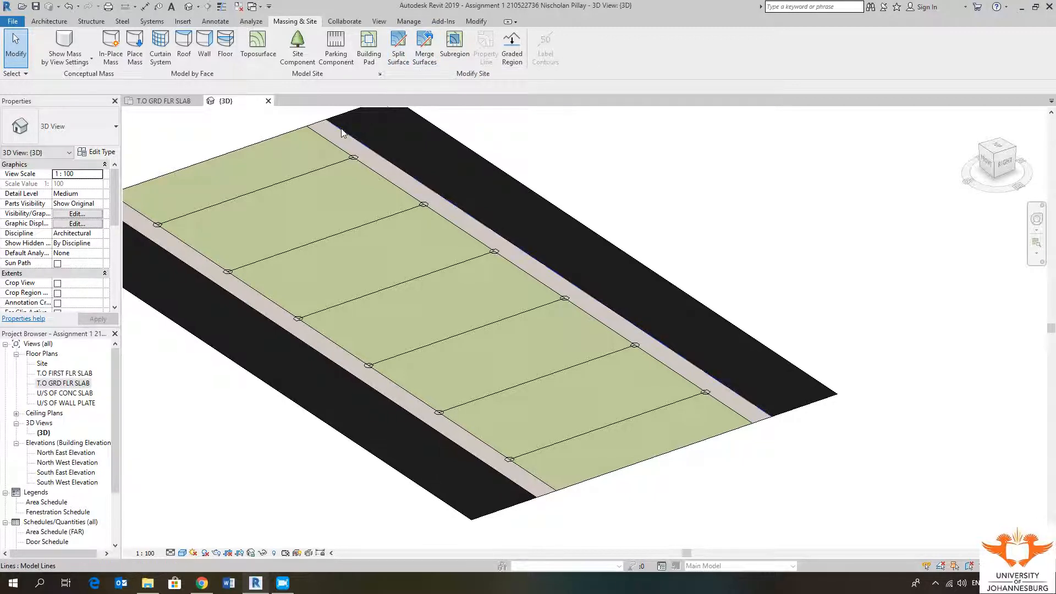
middle_drag(353, 139, 437, 175)
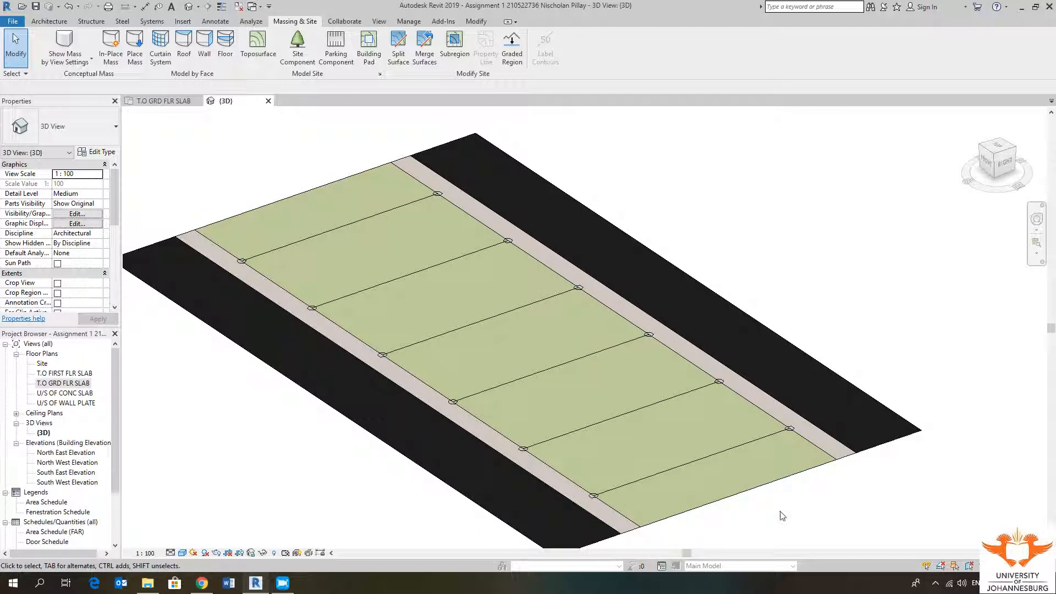
shift+middle_drag(738, 497, 592, 414)
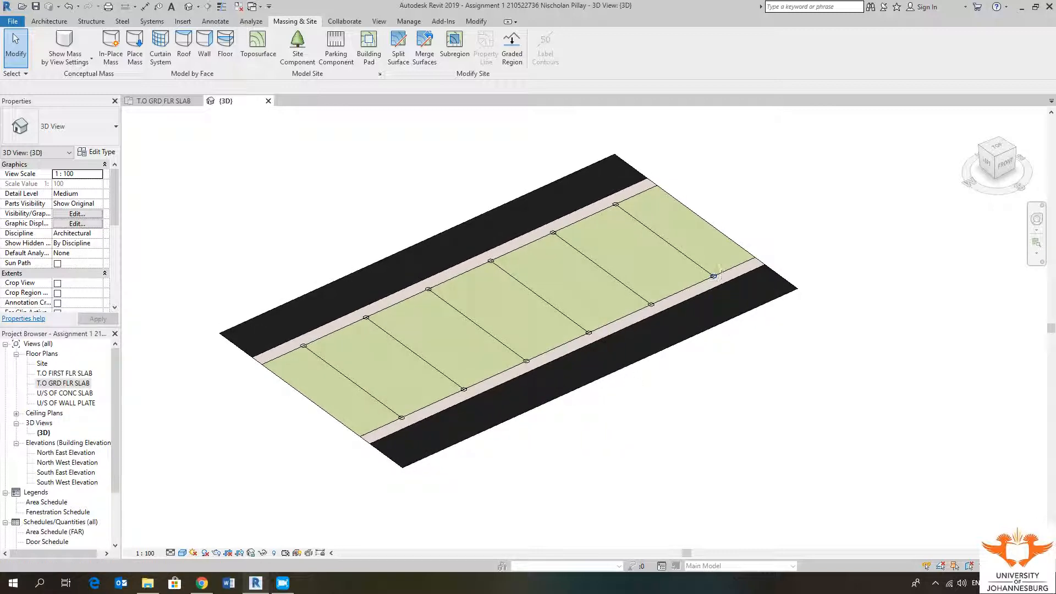
middle_drag(768, 198, 761, 203)
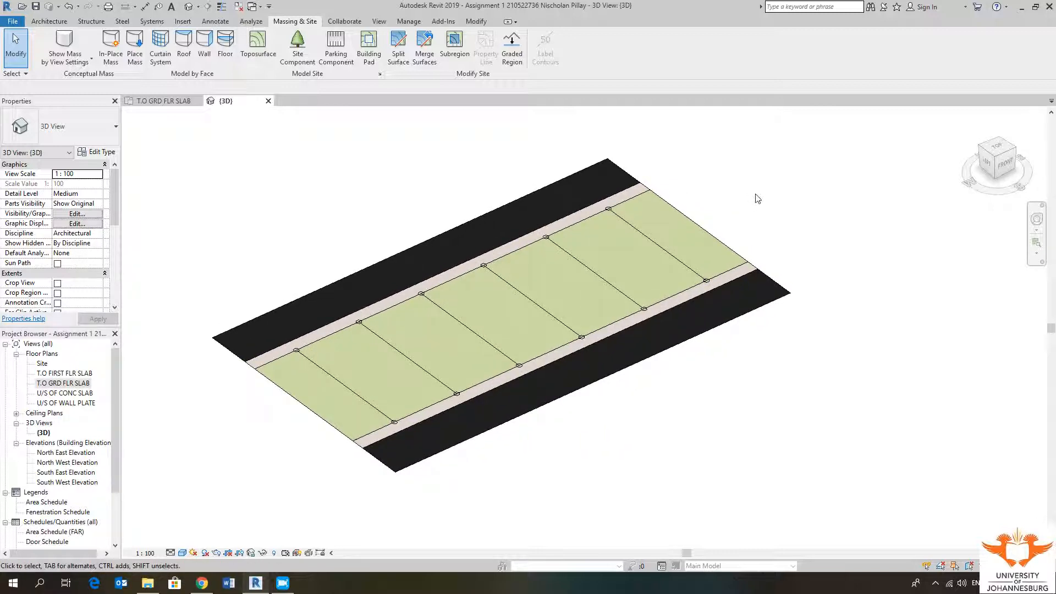